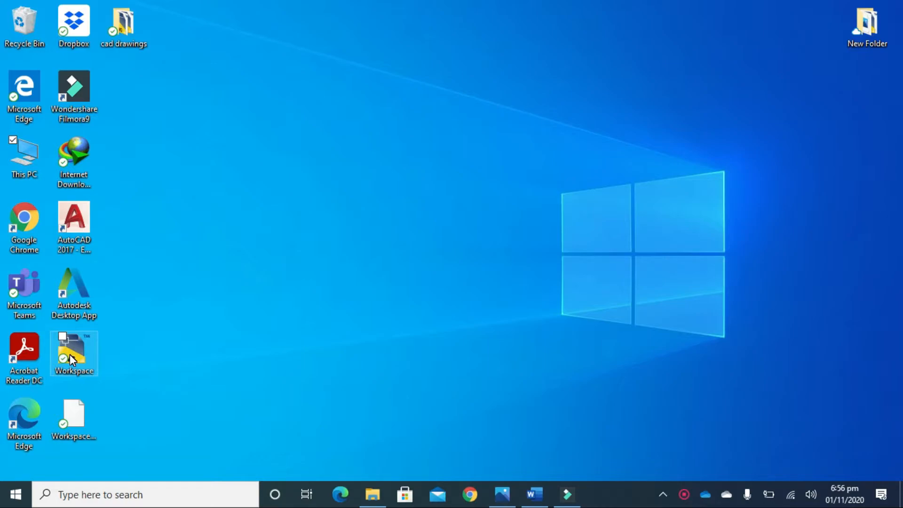
# Open the Workspace drawing from the desktop in AutoCAD and check the reference plate image for its central circle dimensions
pyautogui.click(70, 354)
pyautogui.doubleClick(70, 354)
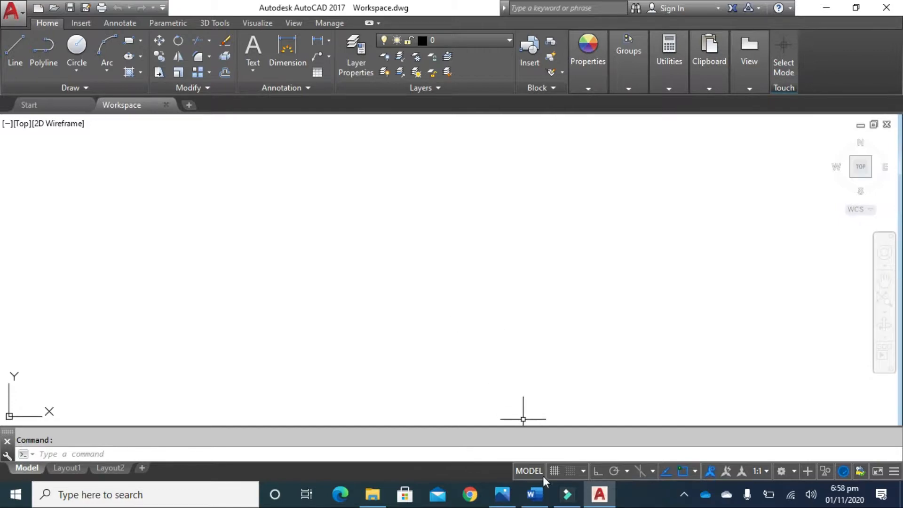
pyautogui.click(497, 502)
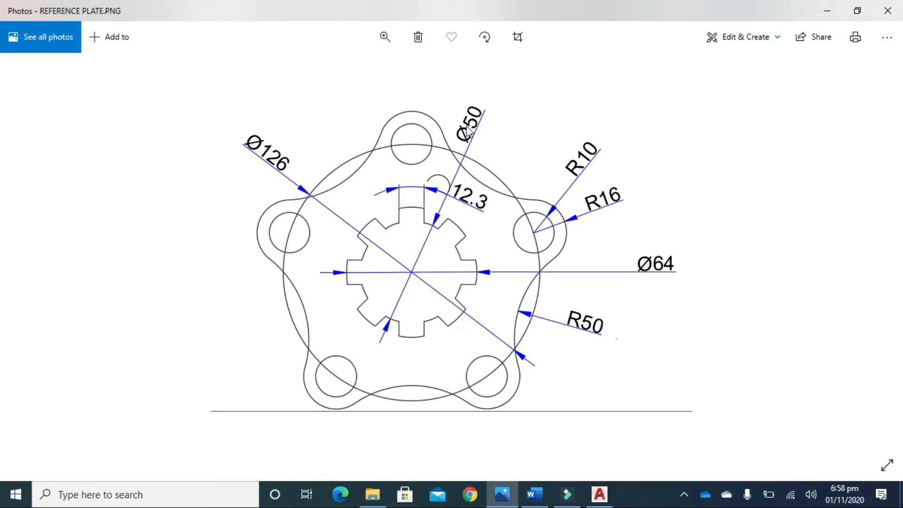
pyautogui.click(597, 497)
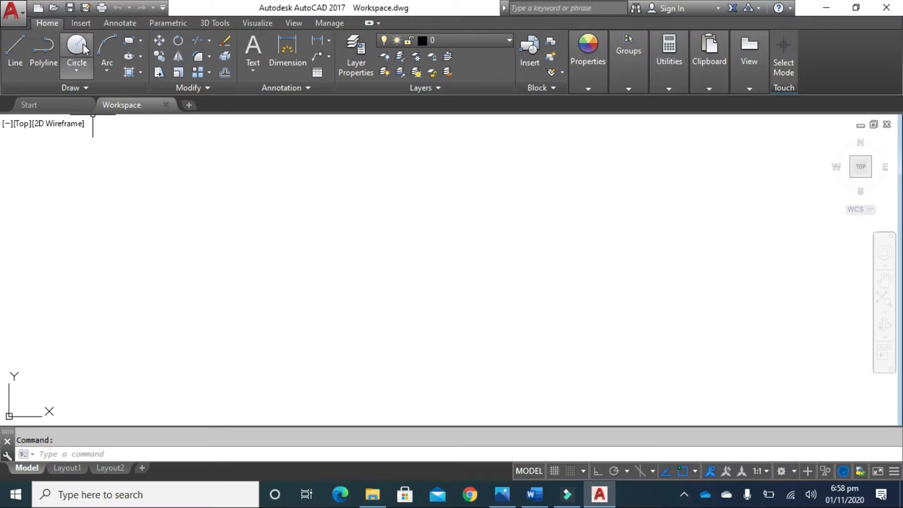
# Draw a circle of diameter 50 by centre and diameter in the middle of the empty drawing area
pyautogui.click(78, 71)
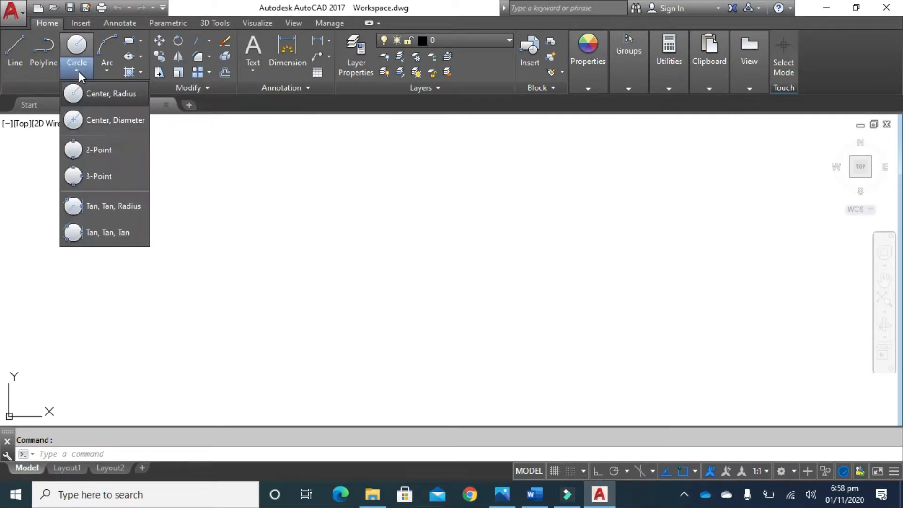
pyautogui.click(125, 121)
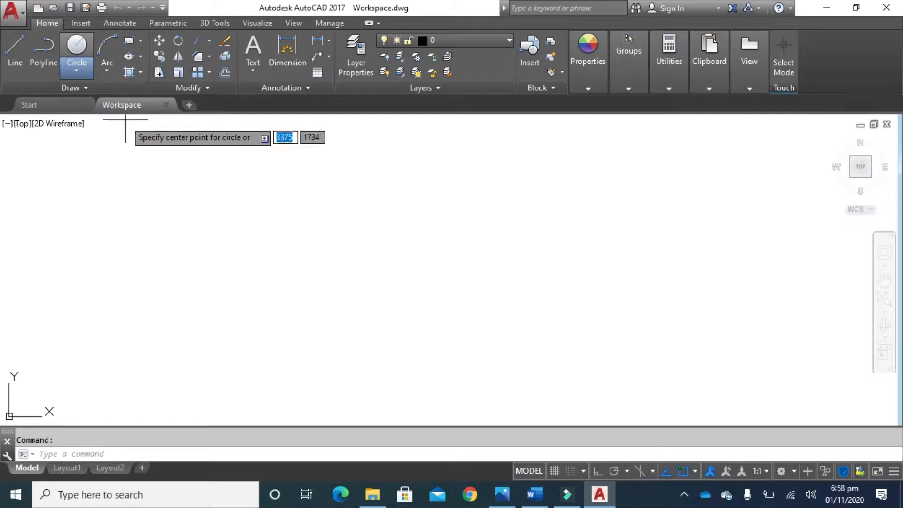
pyautogui.click(461, 253)
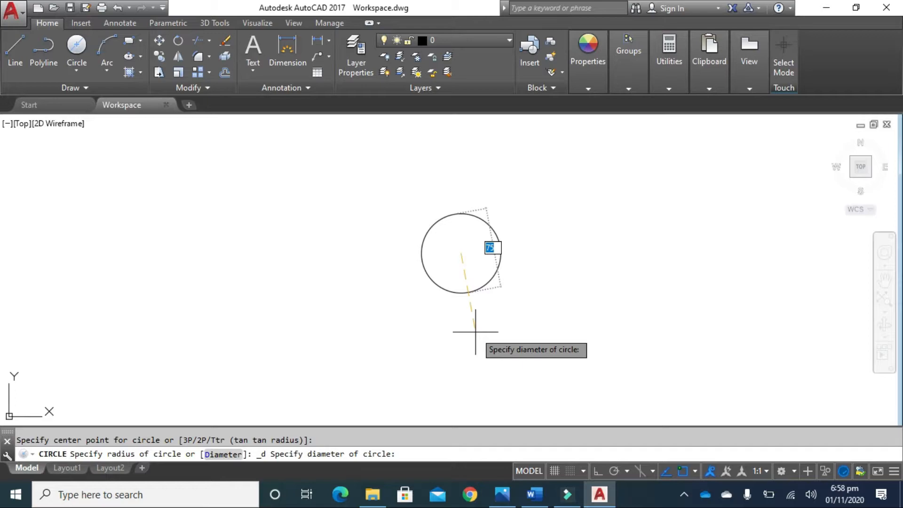
pyautogui.write('50')
pyautogui.press('Return')
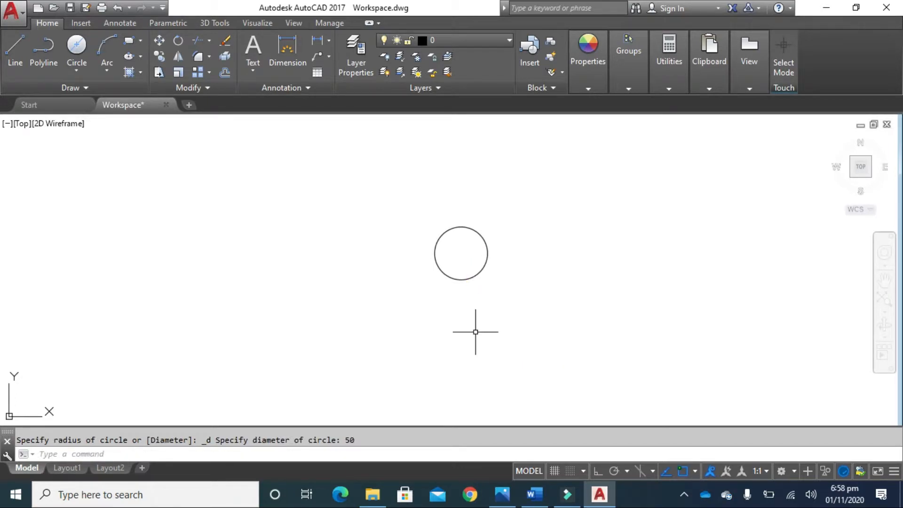
# Draw a second circle of diameter 64 concentric with the existing circle
pyautogui.click(77, 46)
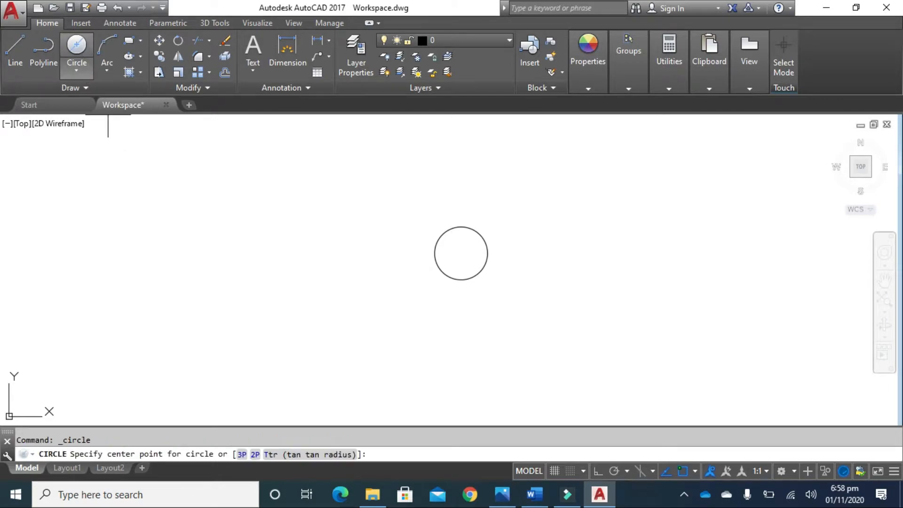
pyautogui.click(460, 252)
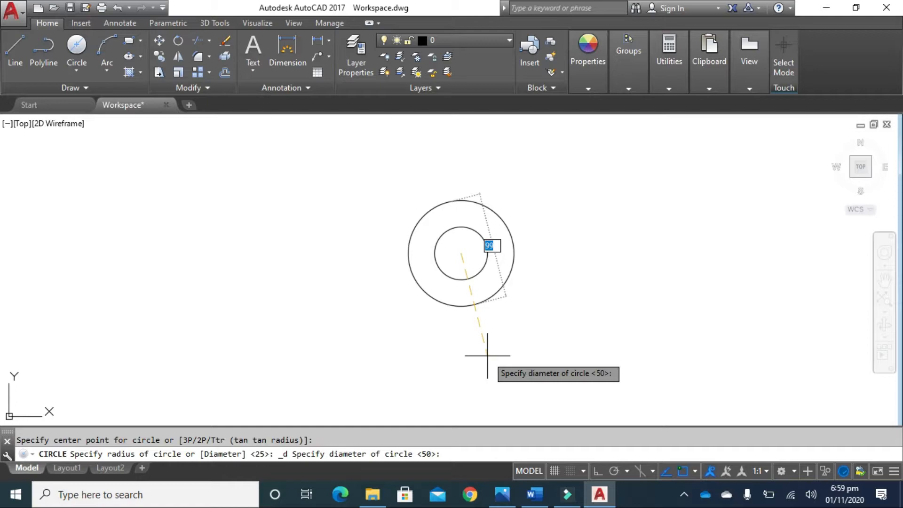
pyautogui.write('64')
pyautogui.press('Return')
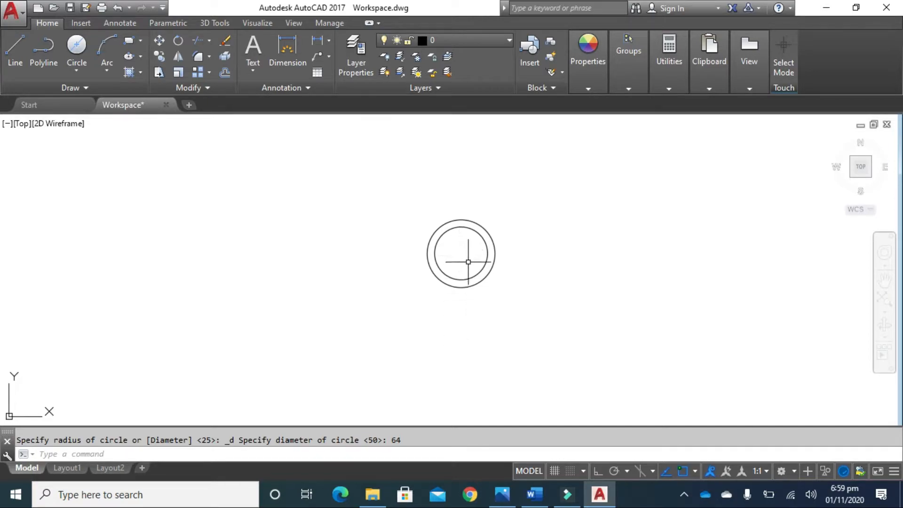
# Check the slot width in the reference plate image and the arc-angle calculation in the Word document, and return to AutoCAD
pyautogui.scroll(4, 466, 252)
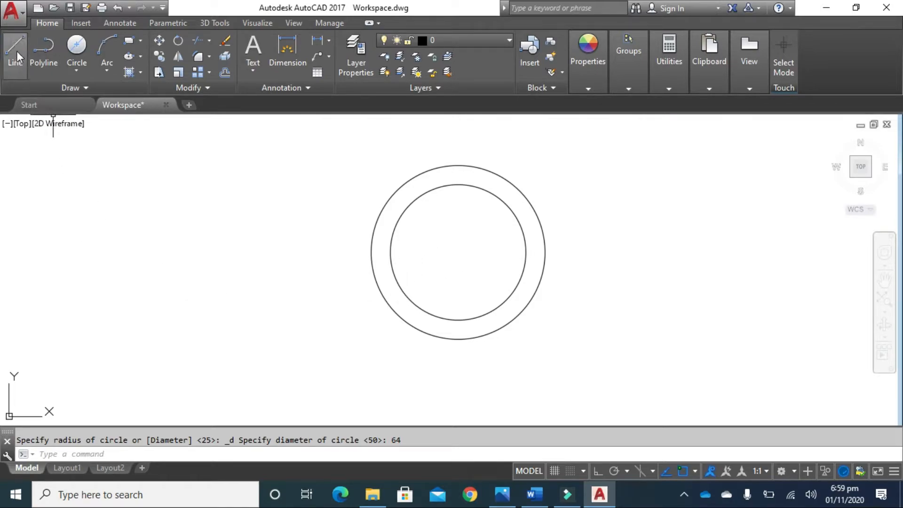
pyautogui.click(503, 495)
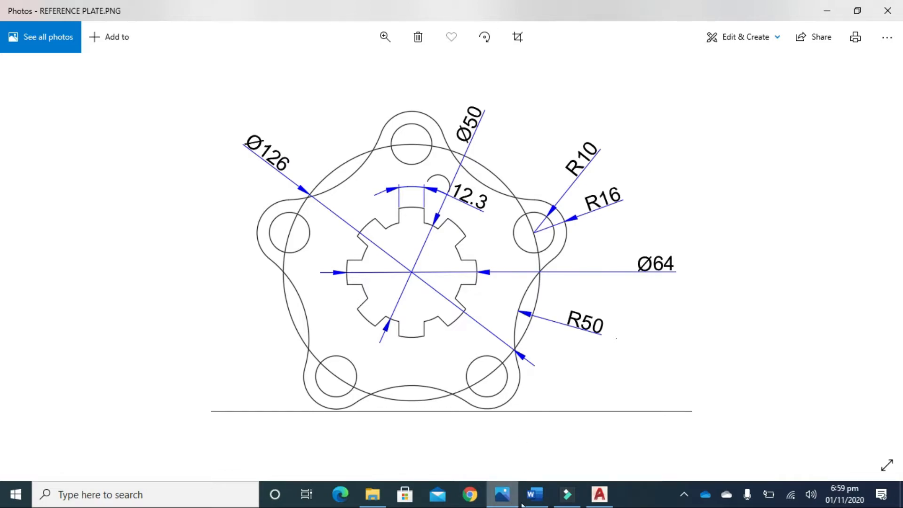
pyautogui.click(534, 498)
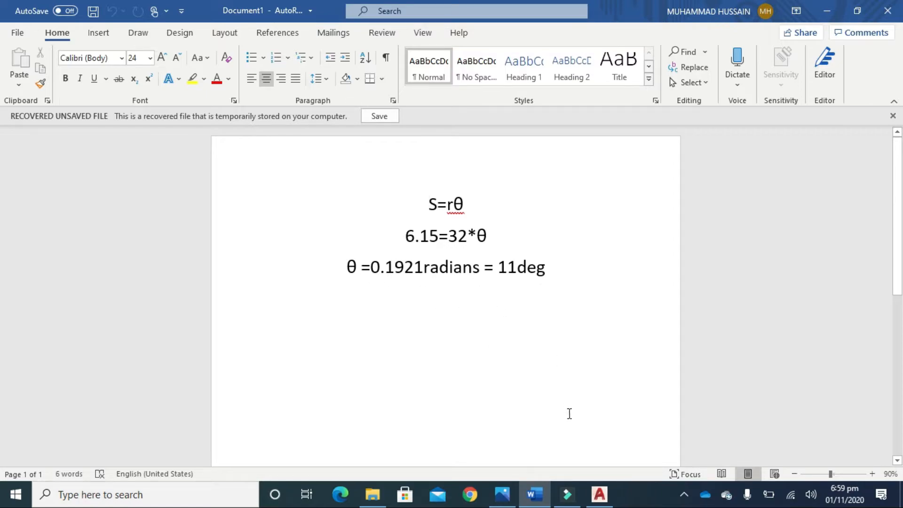
pyautogui.click(600, 495)
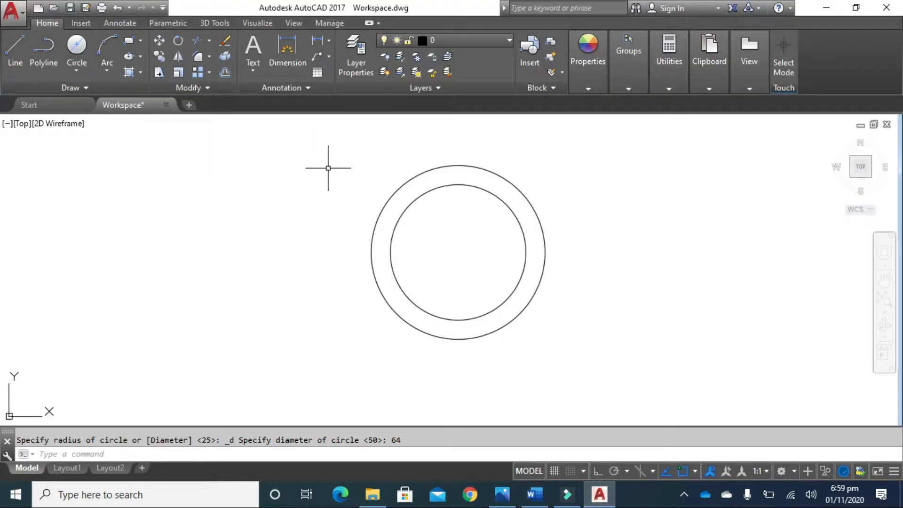
# Draw a horizontal line from the circles' centre to beyond the outer circle using Ortho mode, and turn Ortho off
pyautogui.click(16, 42)
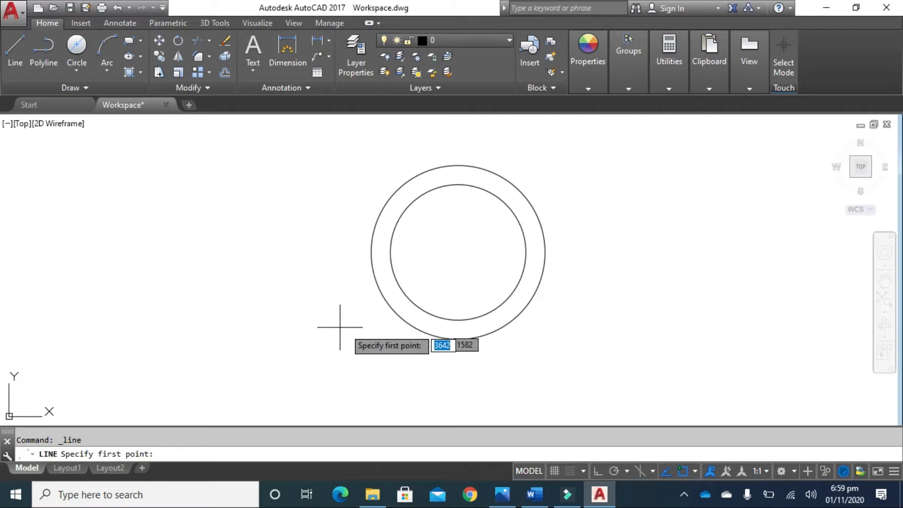
pyautogui.click(458, 253)
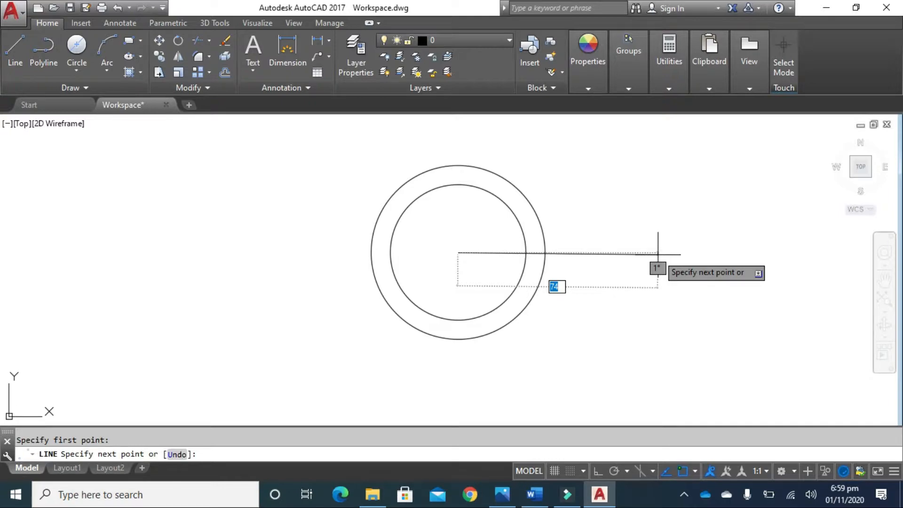
pyautogui.press('F8')
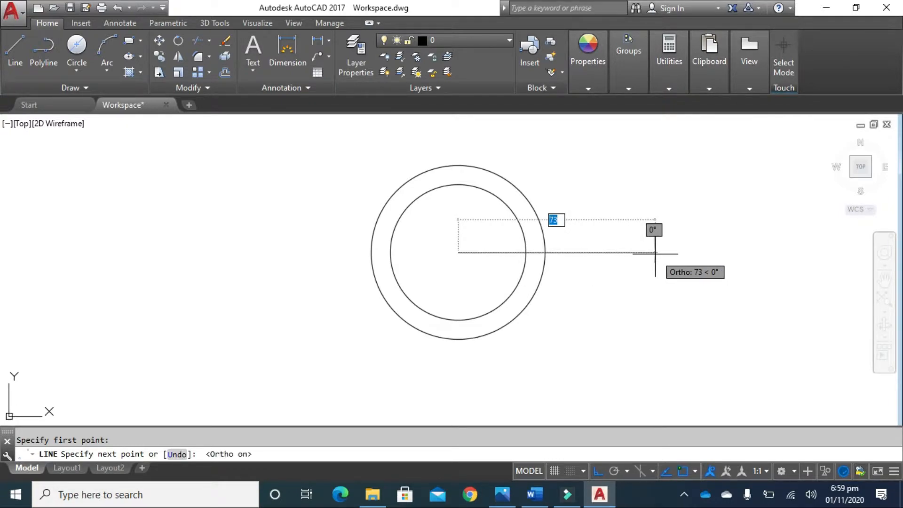
pyautogui.click(584, 251)
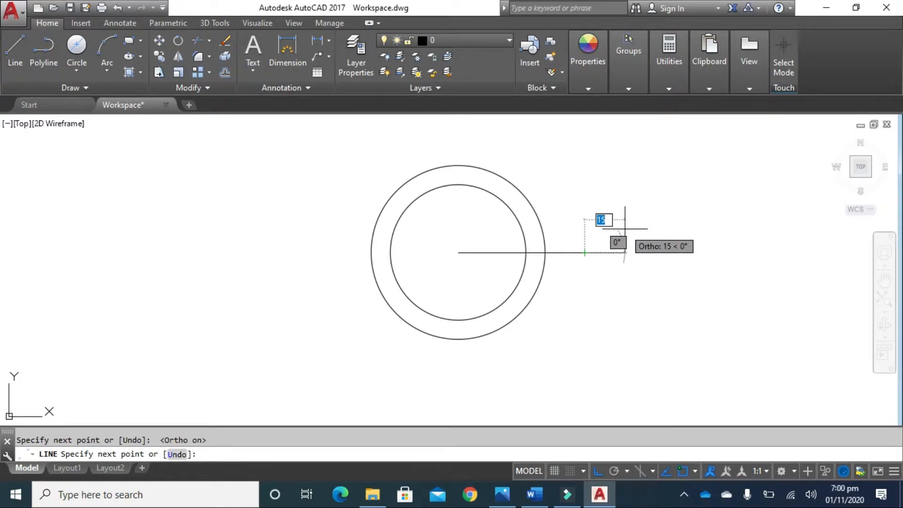
pyautogui.press('Escape')
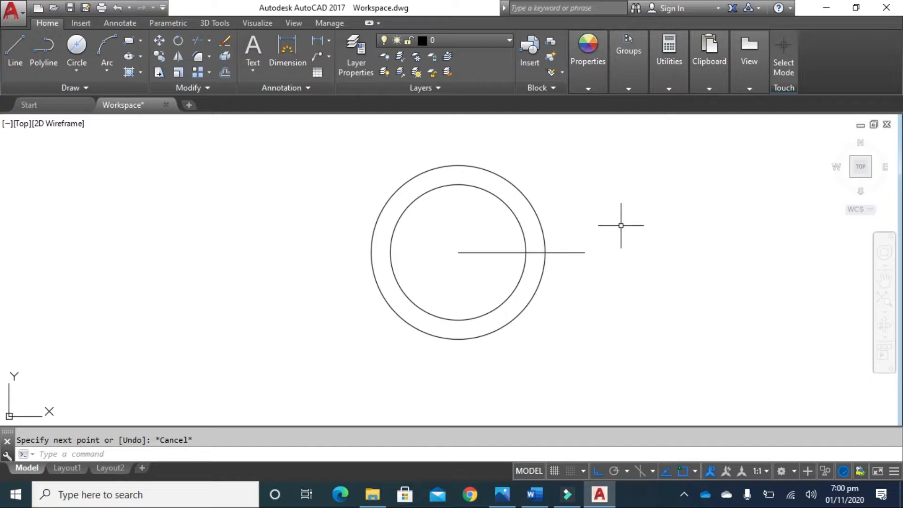
pyautogui.press('F8')
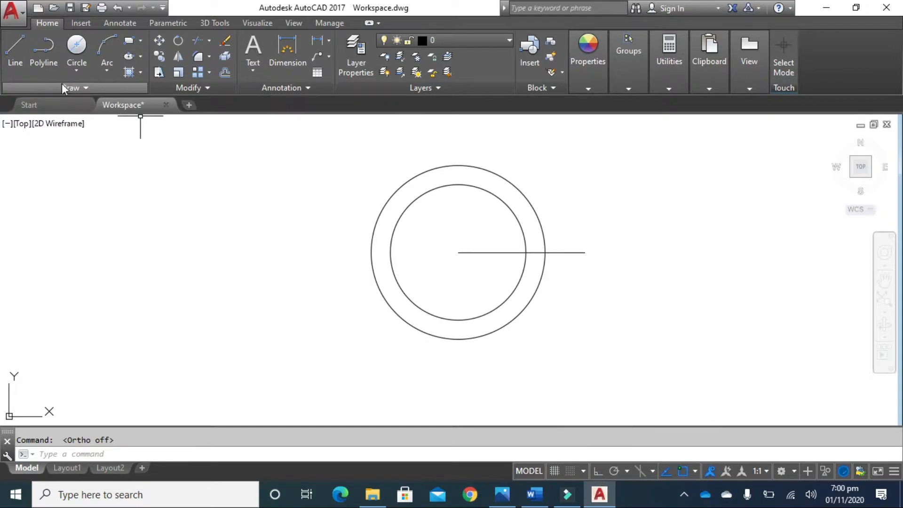
# Draw a line 42 long at 11 degrees above the horizontal, starting from the circles' centre
pyautogui.click(16, 49)
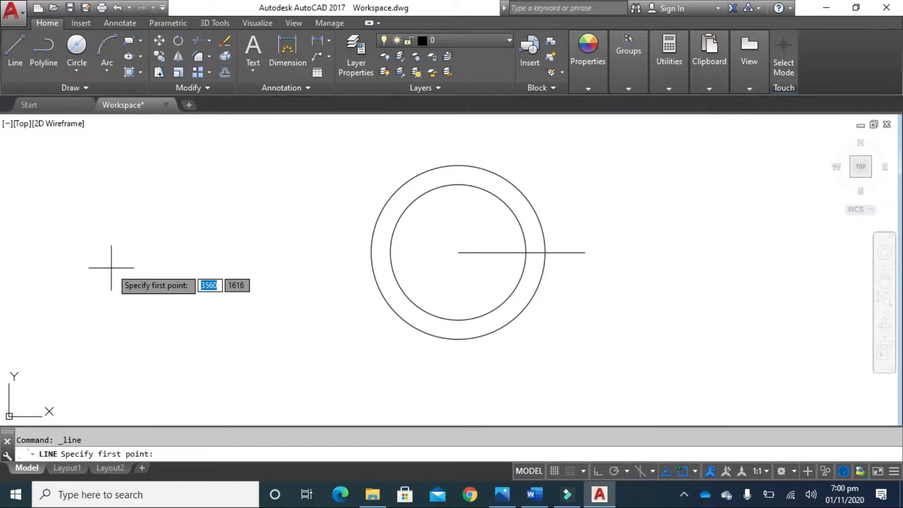
pyautogui.click(458, 252)
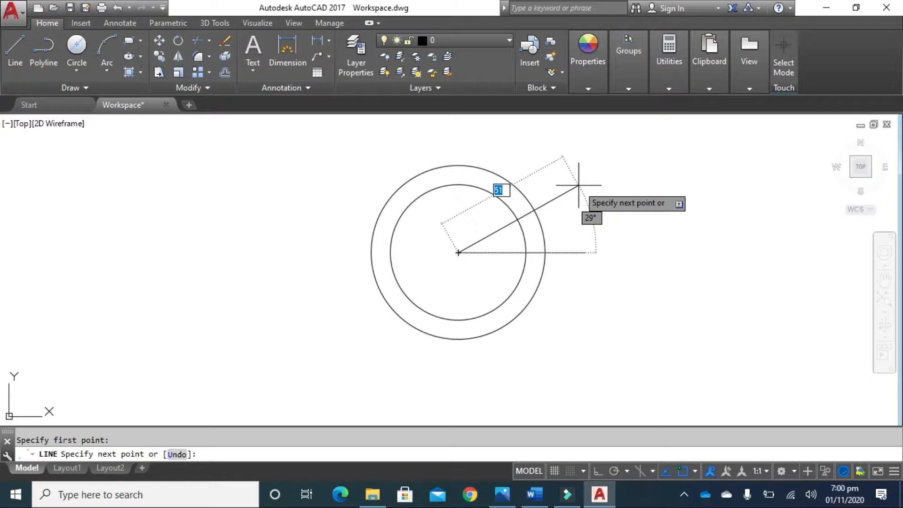
pyautogui.press('F8')
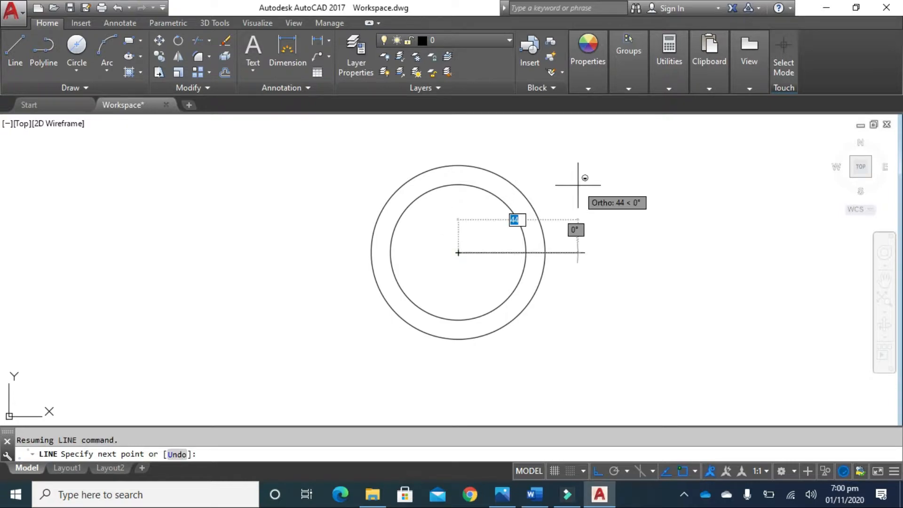
pyautogui.press('F8')
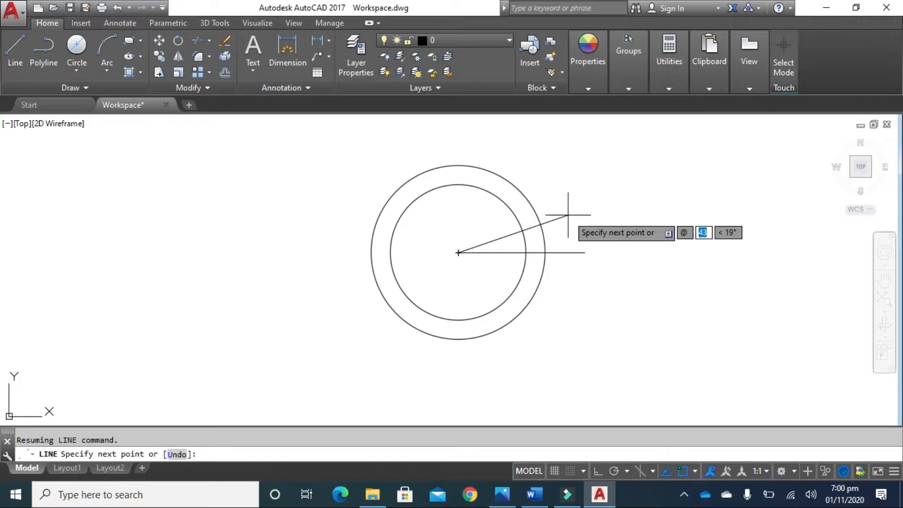
pyautogui.write('4')
pyautogui.press('Tab')
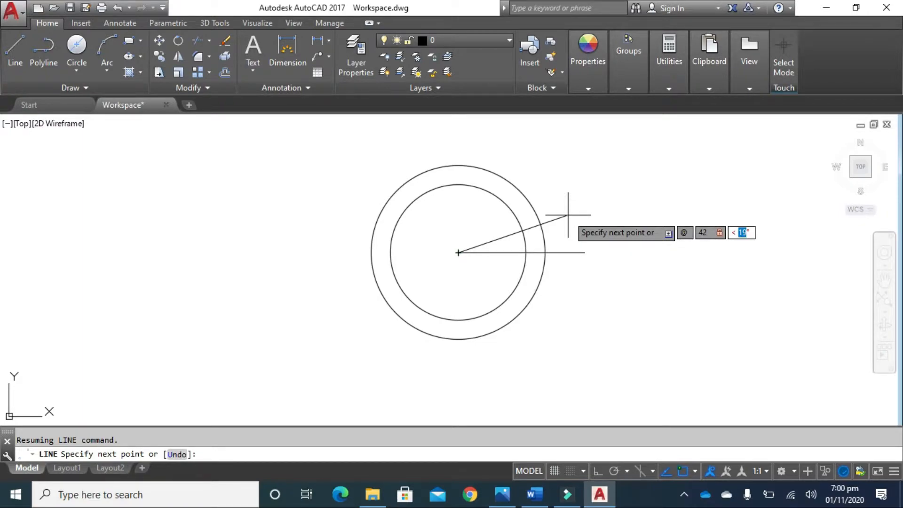
pyautogui.write('11')
pyautogui.press('Return')
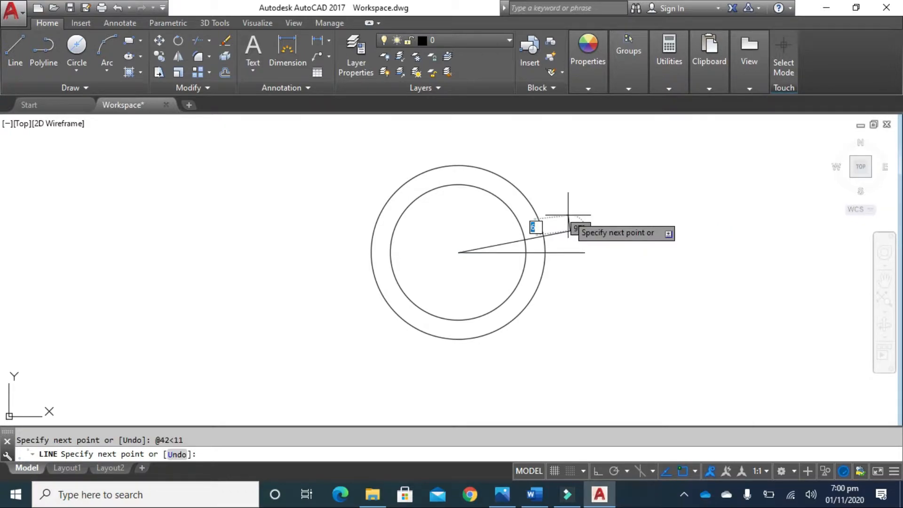
pyautogui.press('Escape')
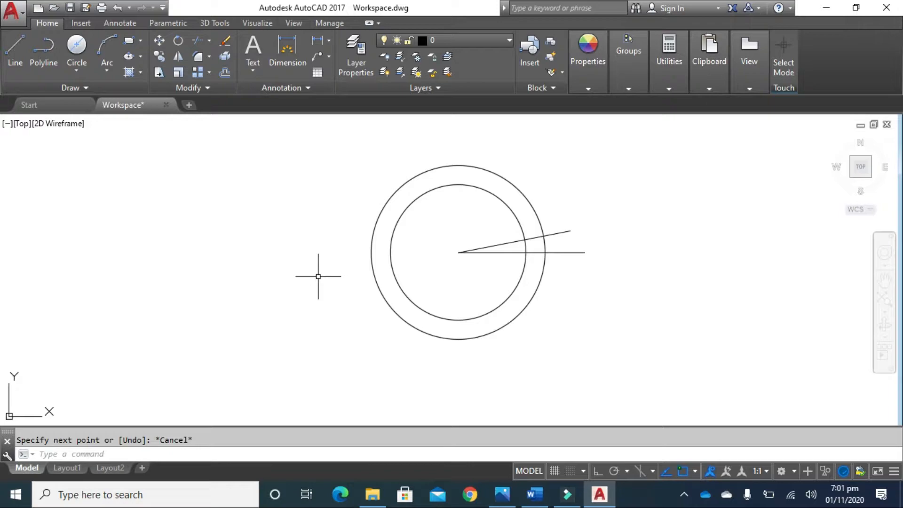
# Mirror the 11-degree line across the horizontal centre line, keeping the source line
pyautogui.write('mi')
pyautogui.press('Return')
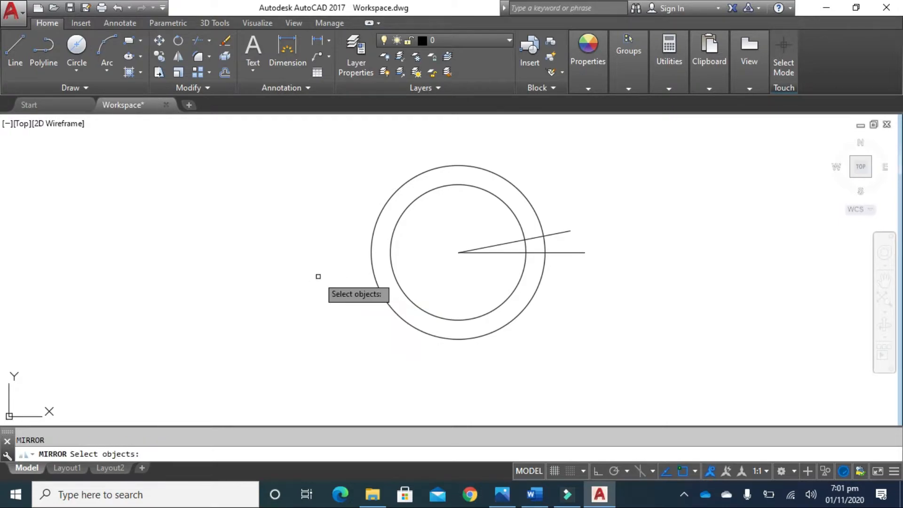
pyautogui.click(512, 241)
pyautogui.press('Return')
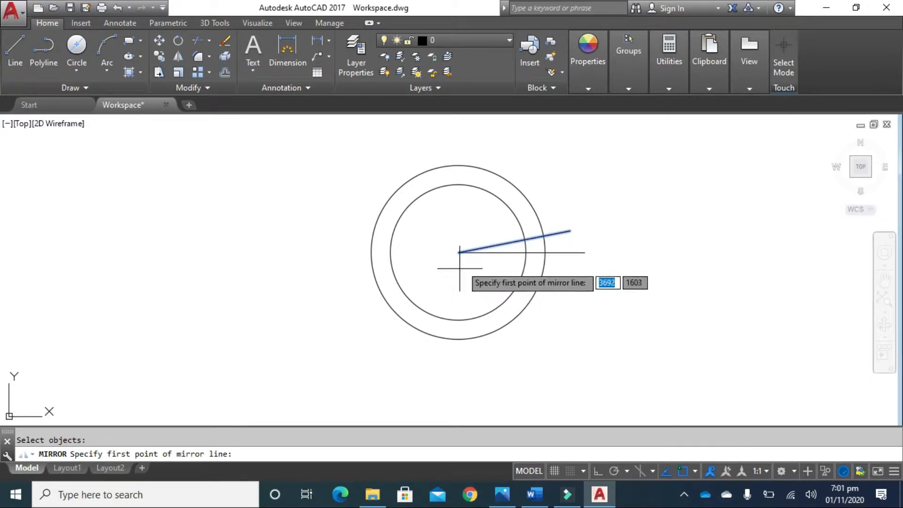
pyautogui.click(458, 252)
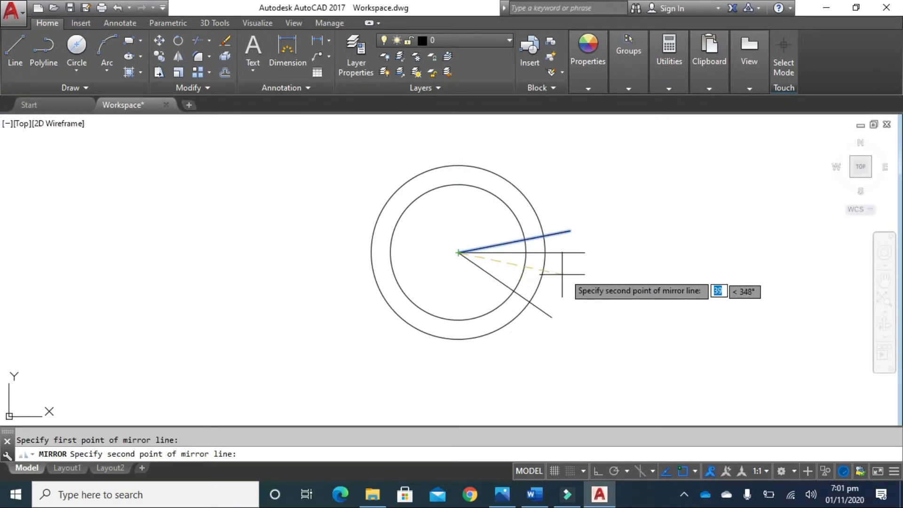
pyautogui.click(585, 252)
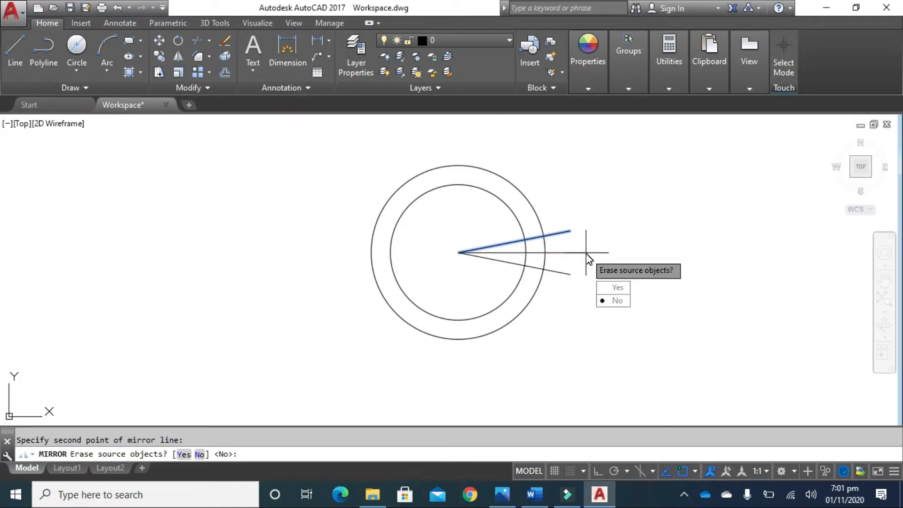
pyautogui.click(616, 301)
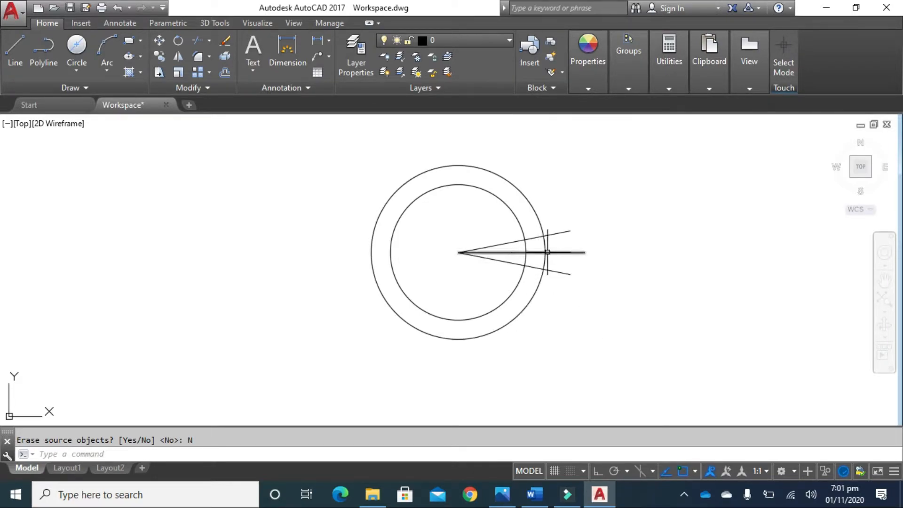
# Examine the slot geometry between the two central circles in the reference plate image and return to the AutoCAD drawing
pyautogui.scroll(4, 538, 254)
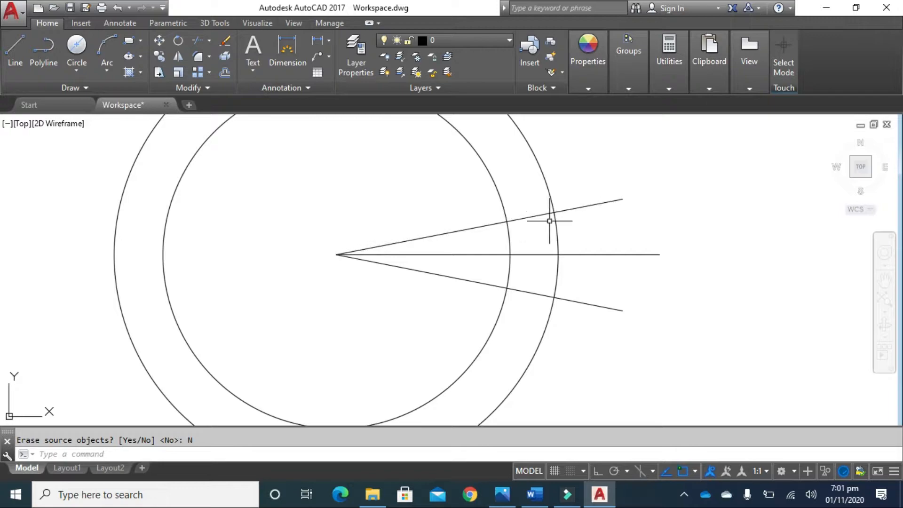
pyautogui.click(502, 494)
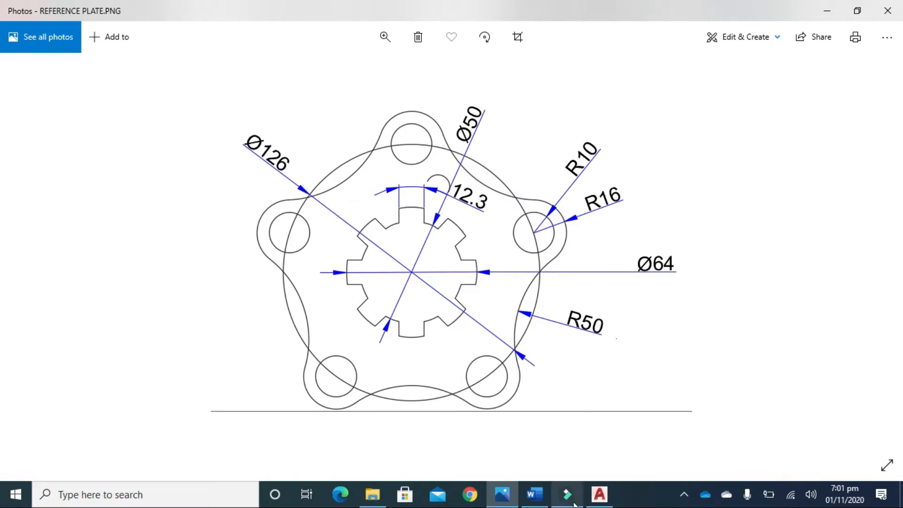
pyautogui.click(601, 495)
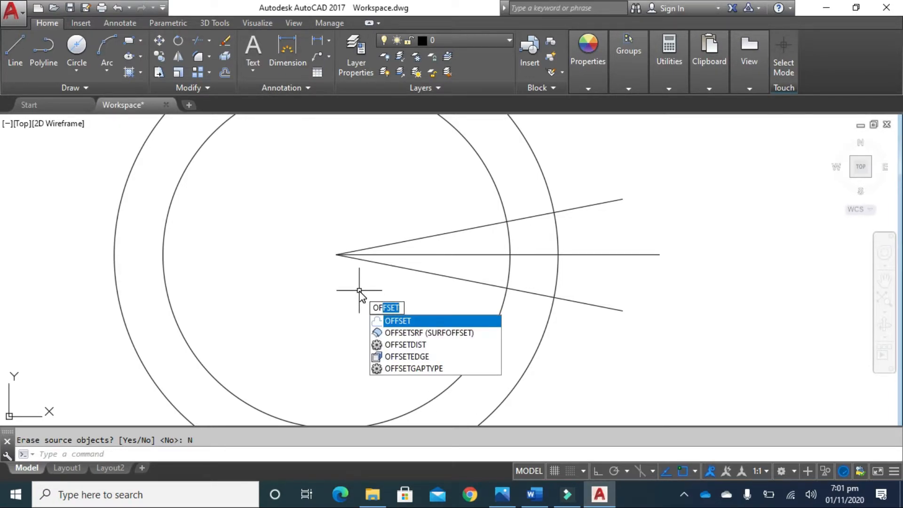
# Offset the horizontal centre line through both points where the angled lines cross the outer circle, one copy above and one below
pyautogui.press('Return')
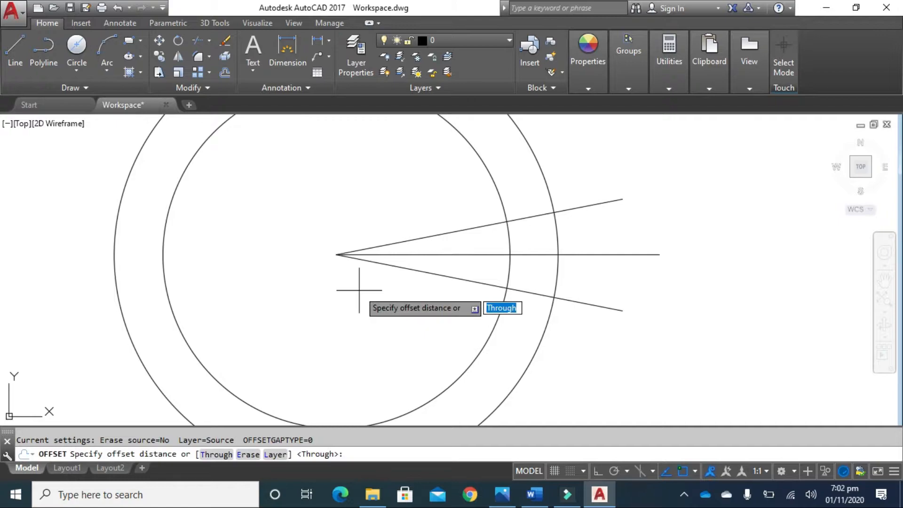
pyautogui.click(216, 454)
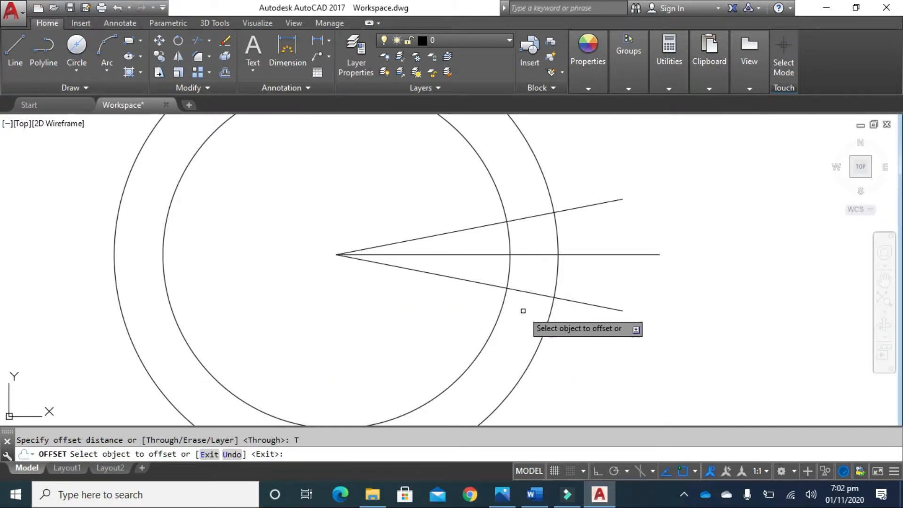
pyautogui.click(536, 254)
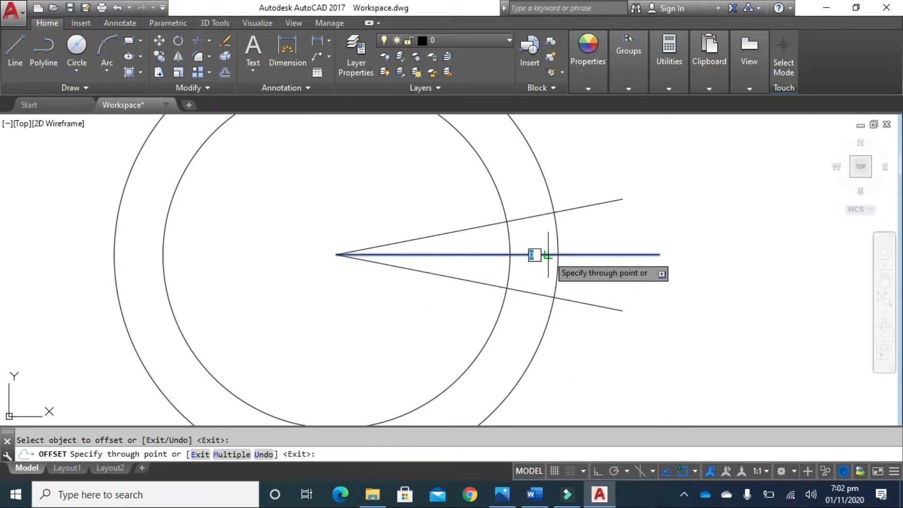
pyautogui.click(554, 212)
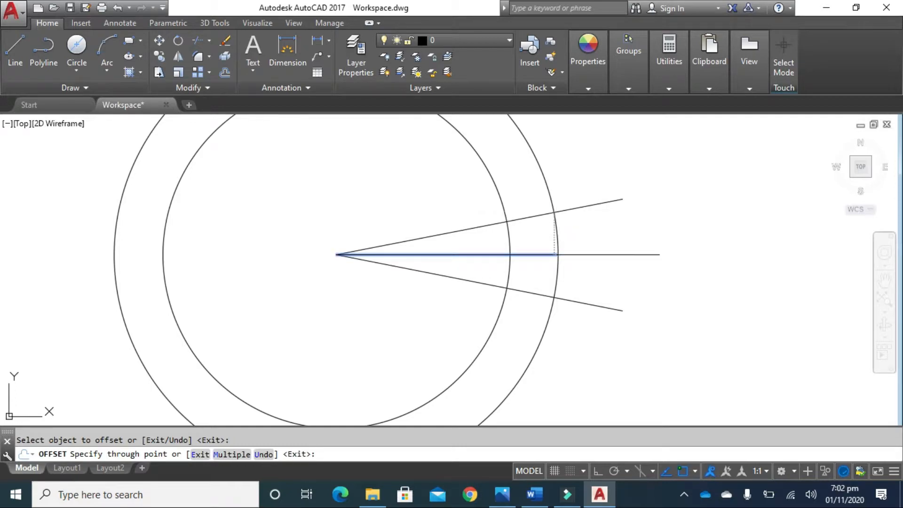
pyautogui.click(589, 254)
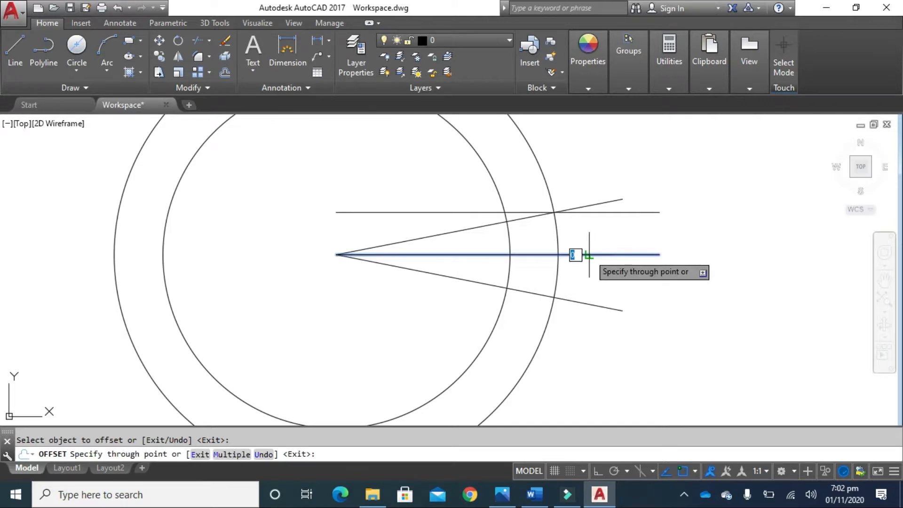
pyautogui.click(554, 297)
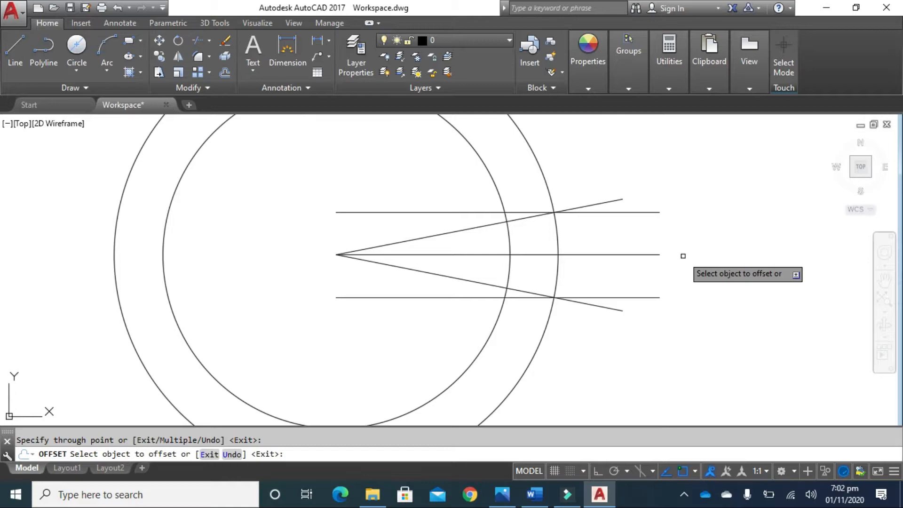
pyautogui.press('Escape')
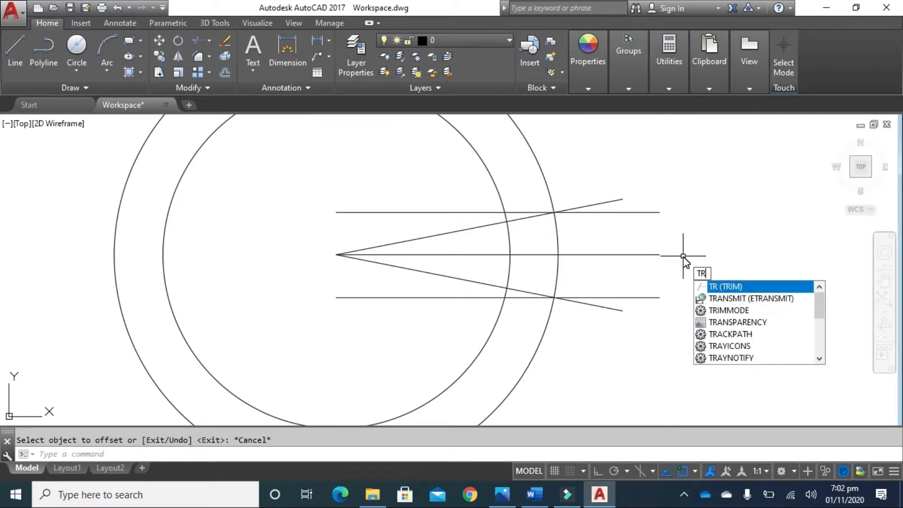
# Trim the lines outside the outer circle and inside the inner circle, and trim away the outer circle except for the slot's end arc
pyautogui.press('Return')
pyautogui.press('Return')
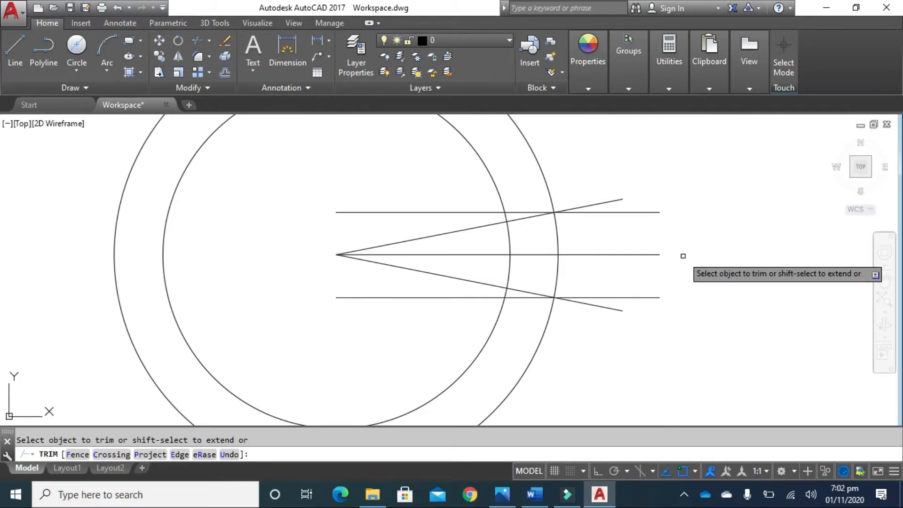
pyautogui.click(574, 169)
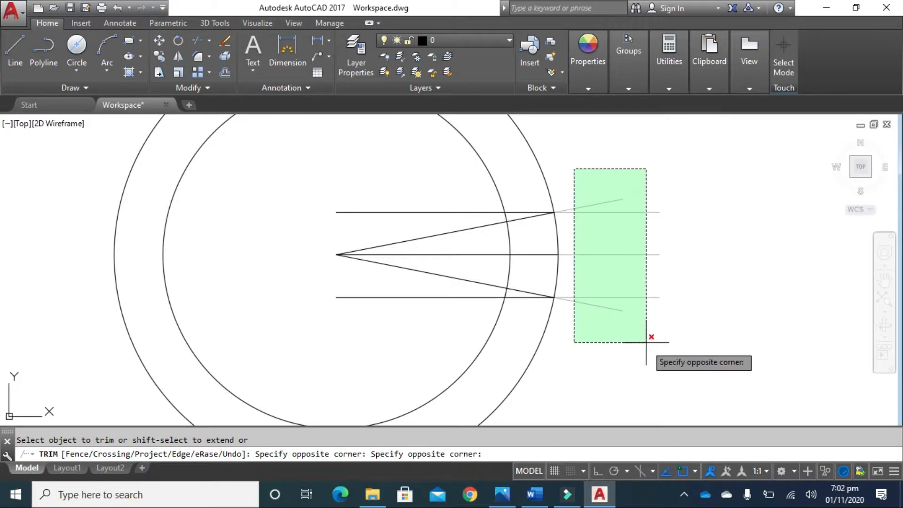
pyautogui.click(658, 363)
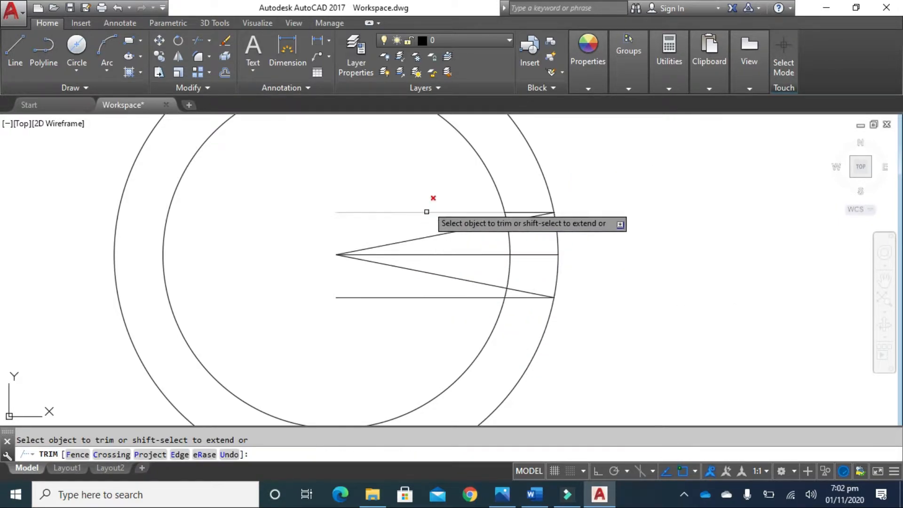
pyautogui.click(450, 172)
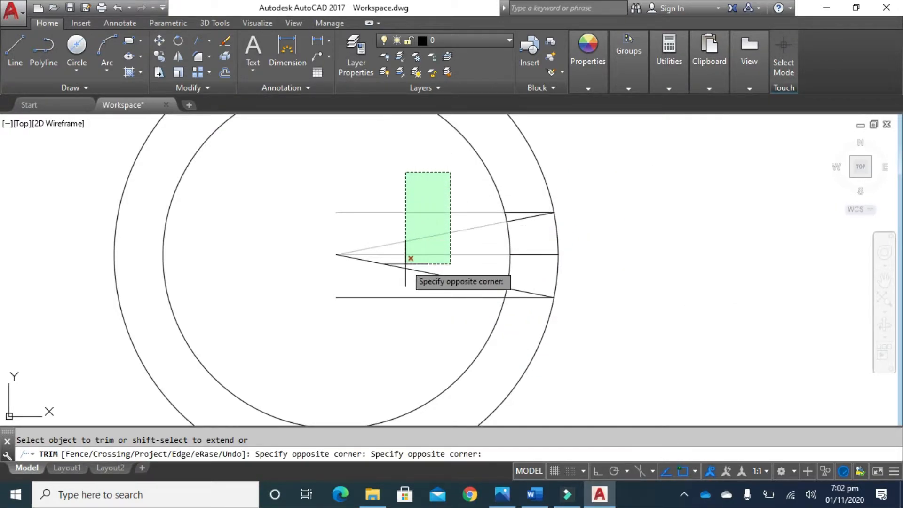
pyautogui.click(333, 343)
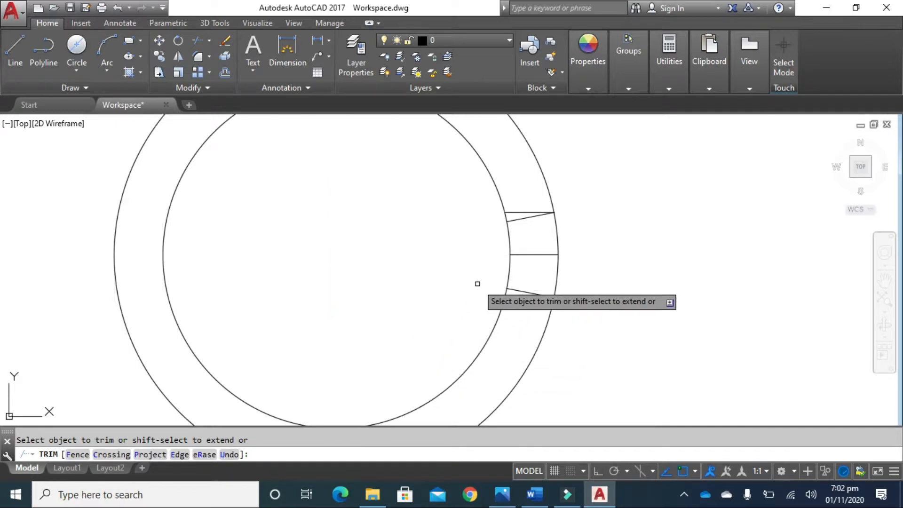
pyautogui.click(532, 149)
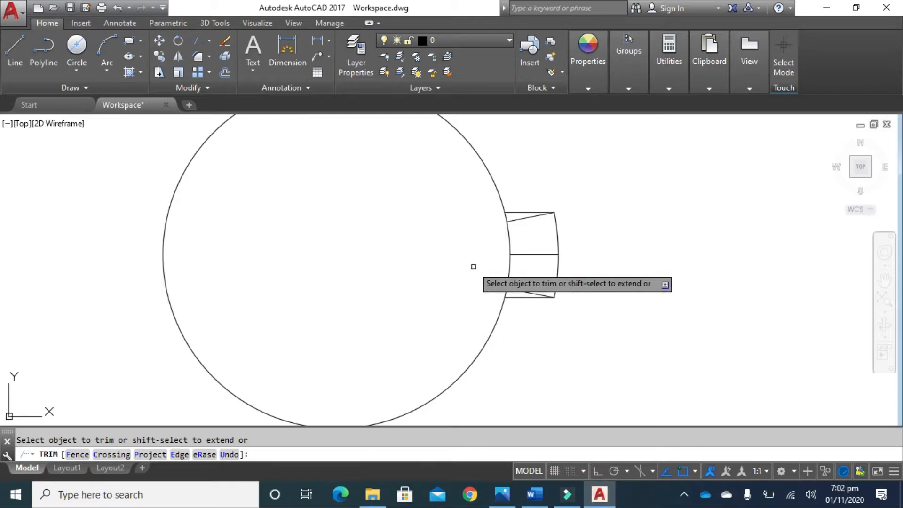
pyautogui.press('Escape')
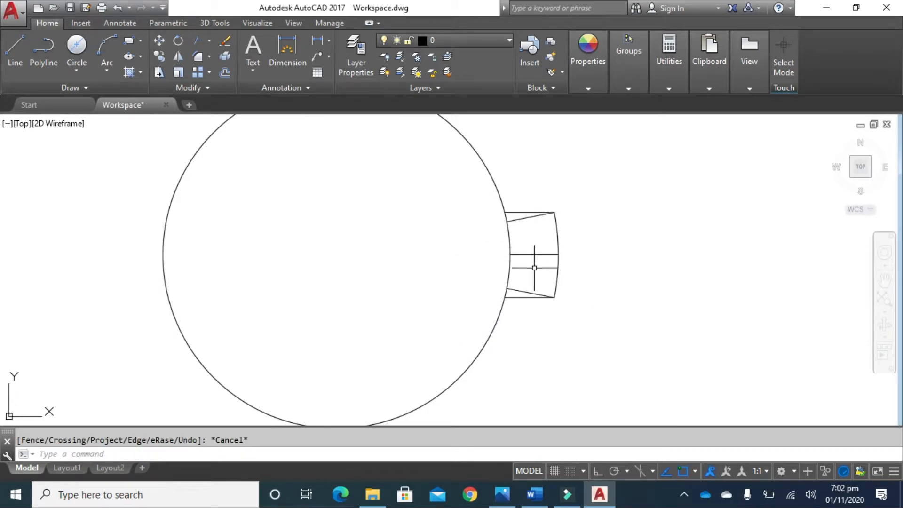
# Delete the two angled line remnants and the horizontal centre line remnant inside the slot
pyautogui.click(524, 218)
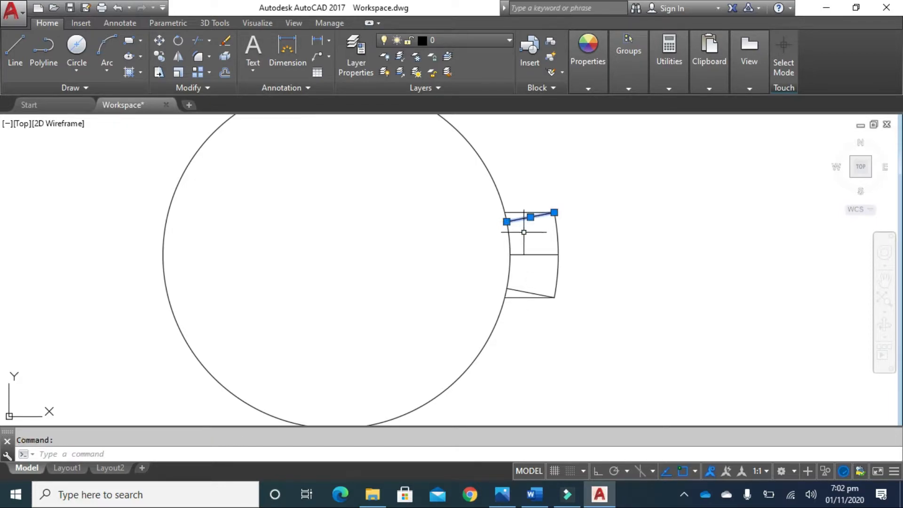
pyautogui.click(533, 254)
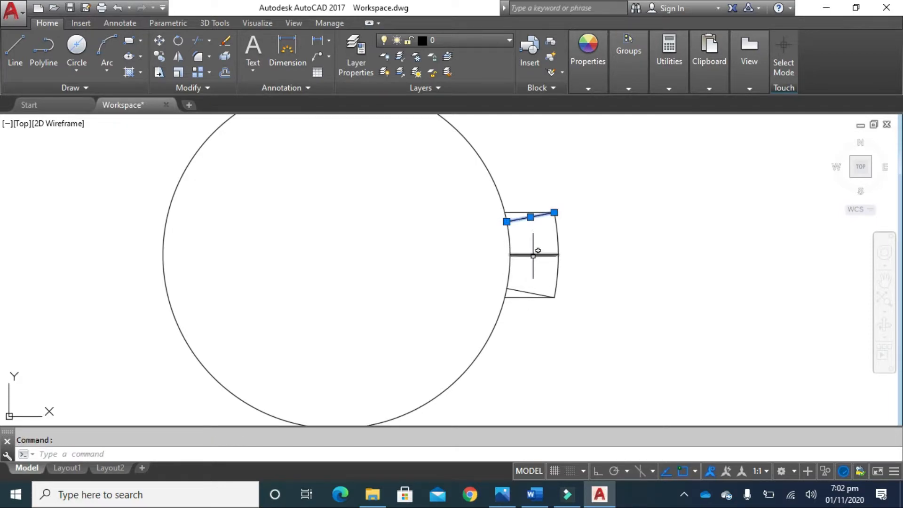
pyautogui.click(518, 288)
pyautogui.press('Delete')
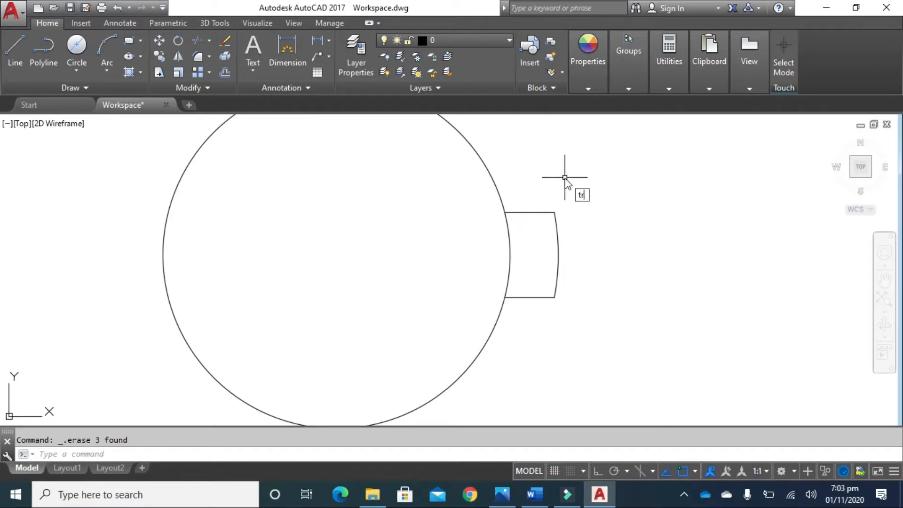
# Trim the inner circle's arc across the slot's mouth so that the slot opens into the circle
pyautogui.press('Return')
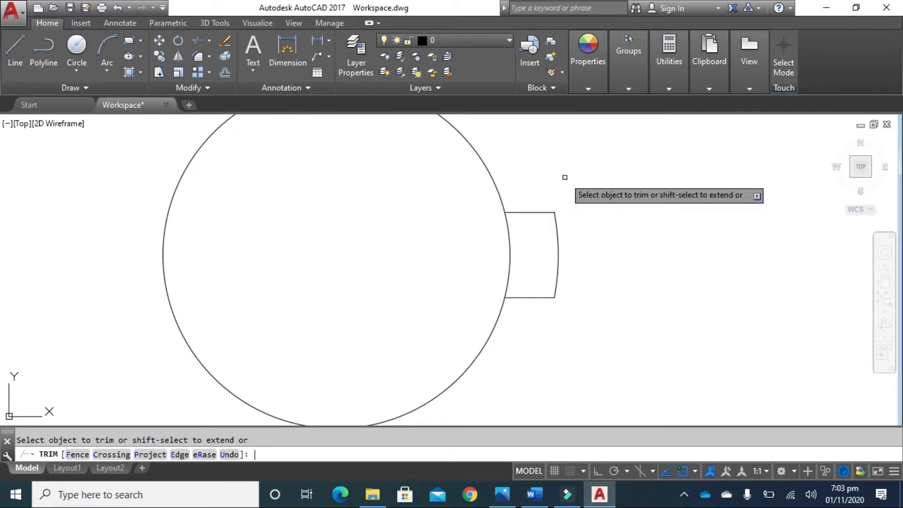
pyautogui.click(537, 231)
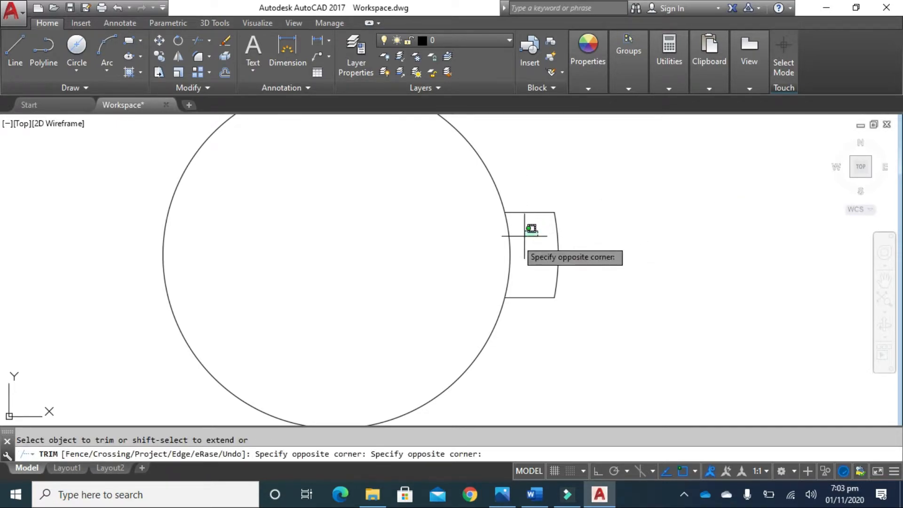
pyautogui.click(479, 256)
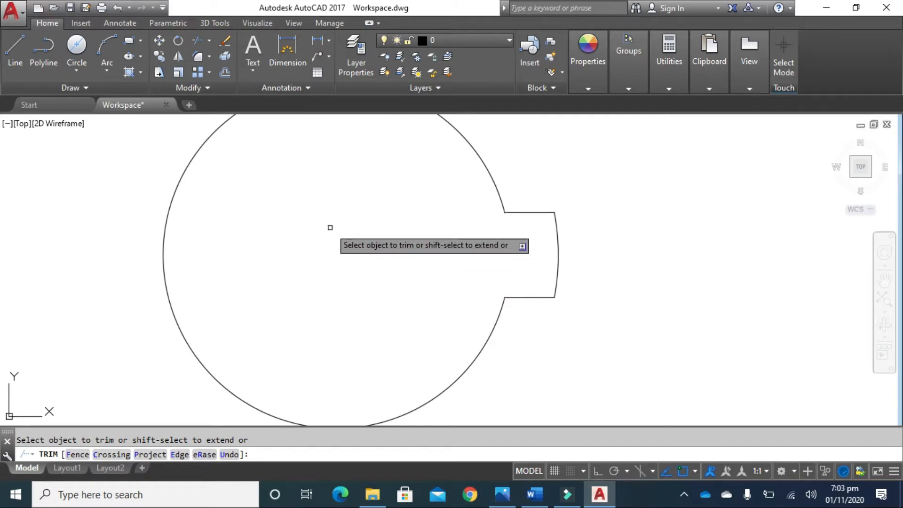
pyautogui.scroll(-3, 330, 227)
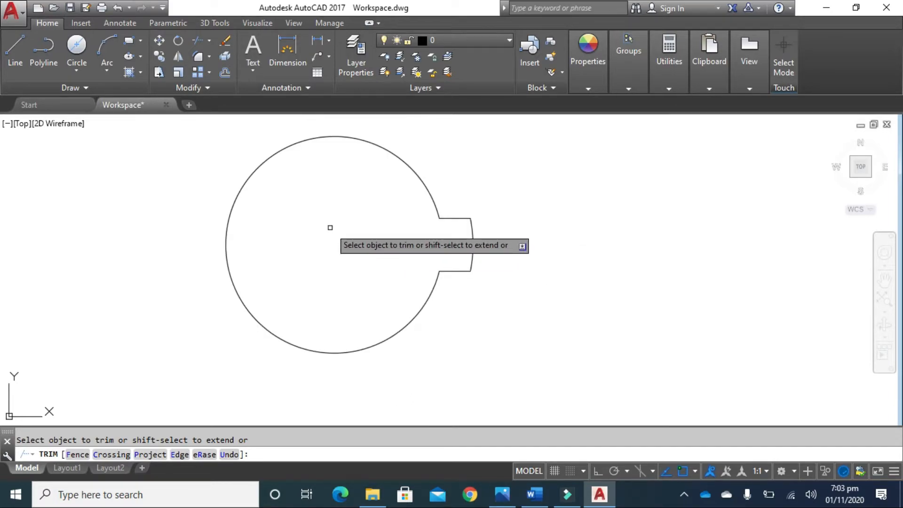
pyautogui.press('Escape')
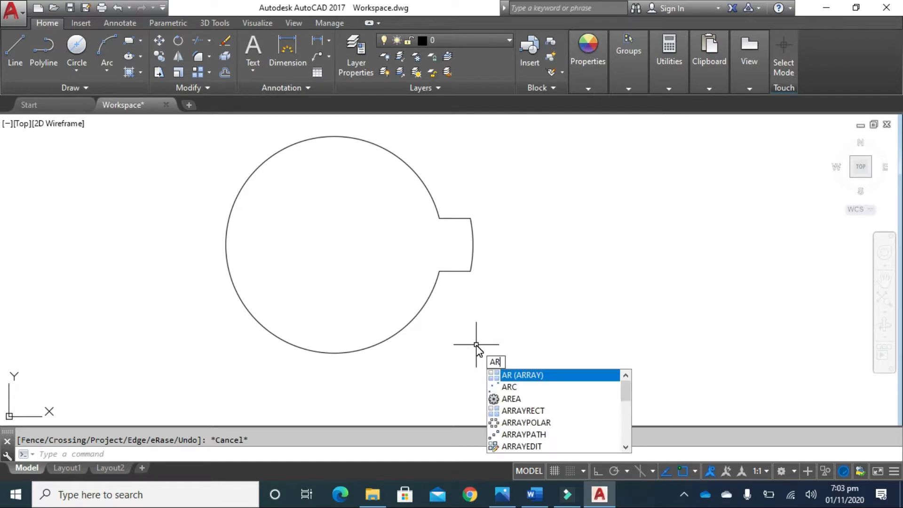
# Create a polar array of the slot's two straight edges and end arc around the circle's centre
pyautogui.press('Return')
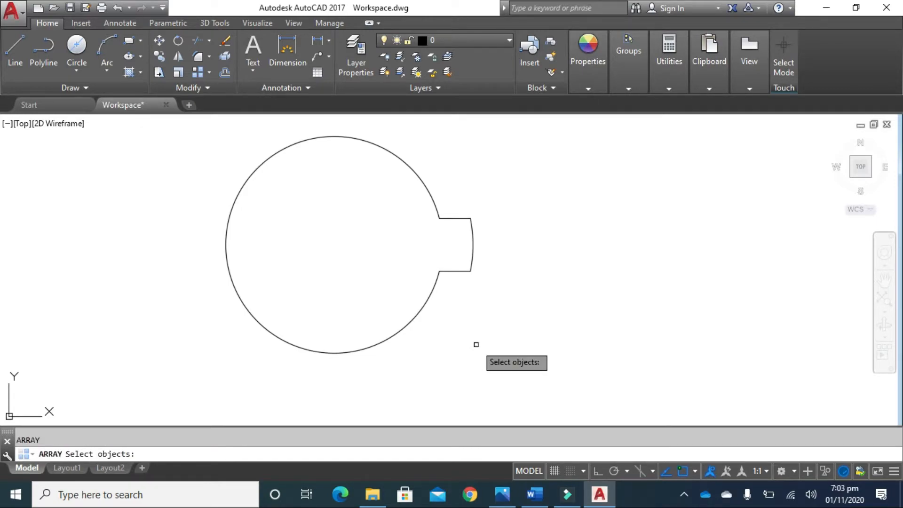
pyautogui.click(478, 189)
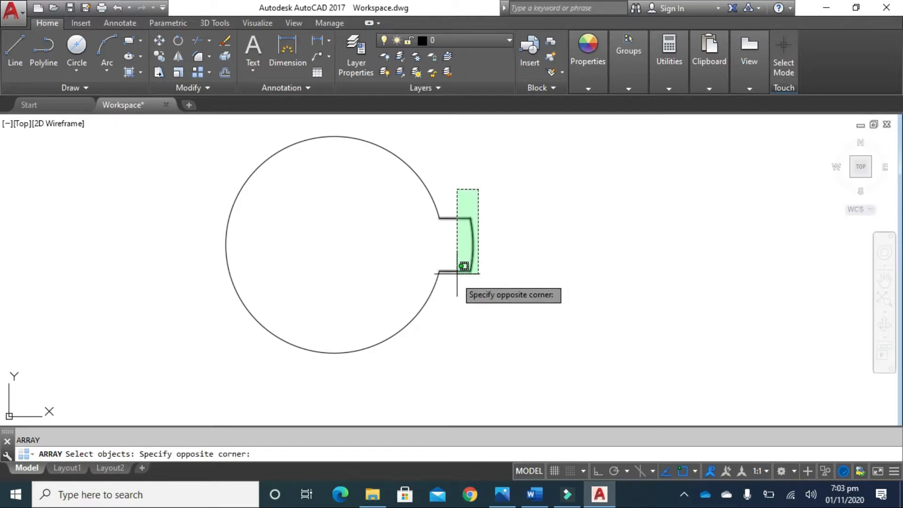
pyautogui.click(453, 330)
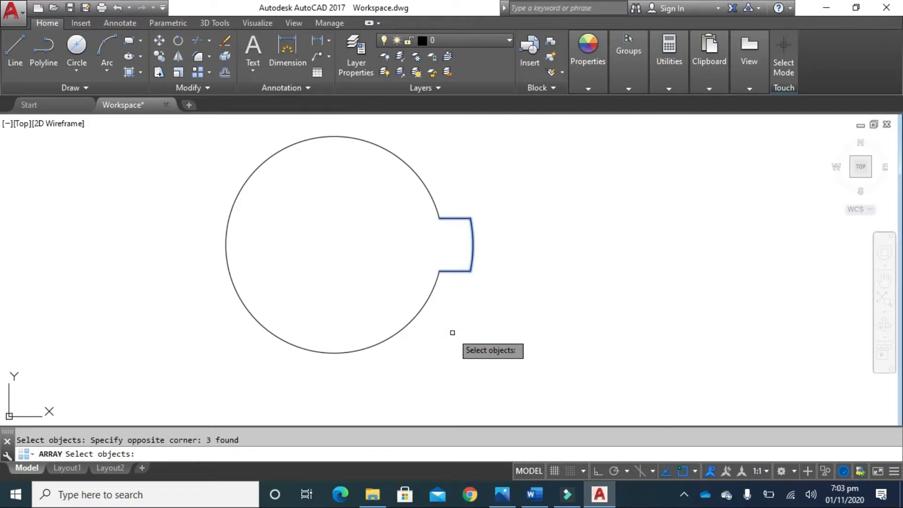
pyautogui.press('Return')
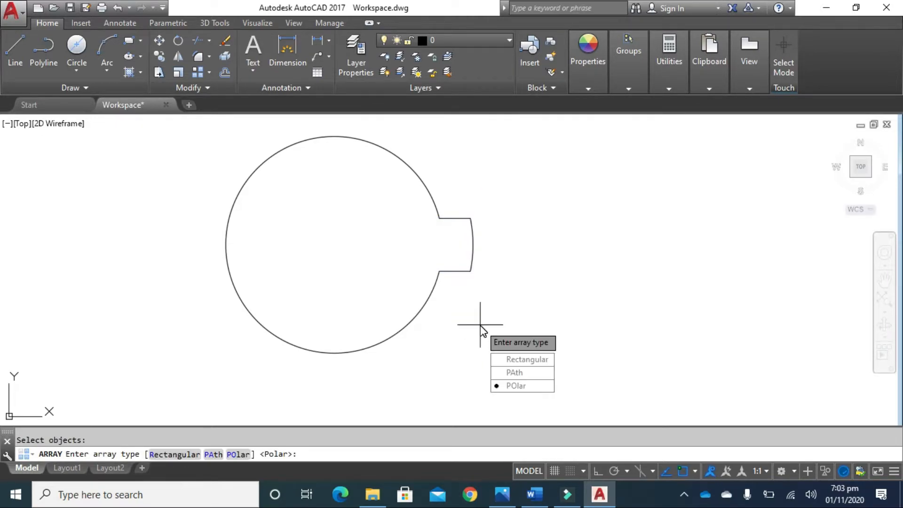
pyautogui.click(517, 386)
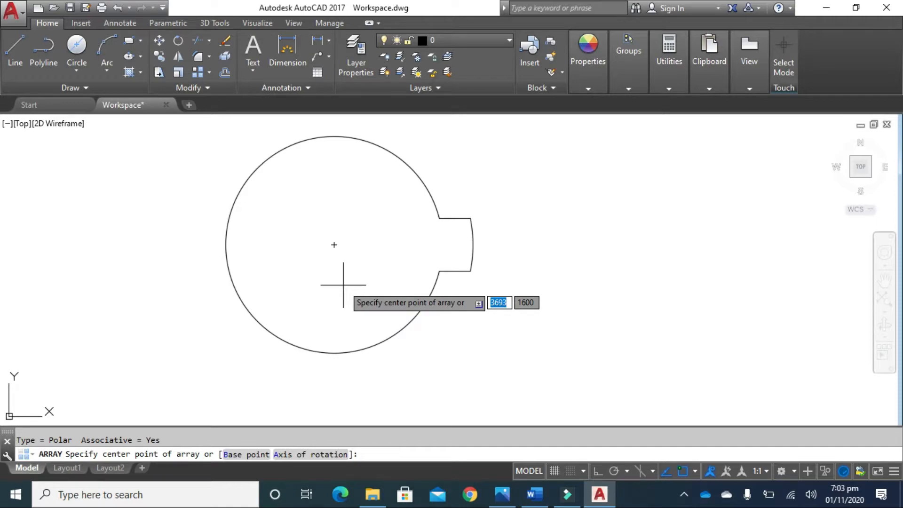
pyautogui.click(334, 244)
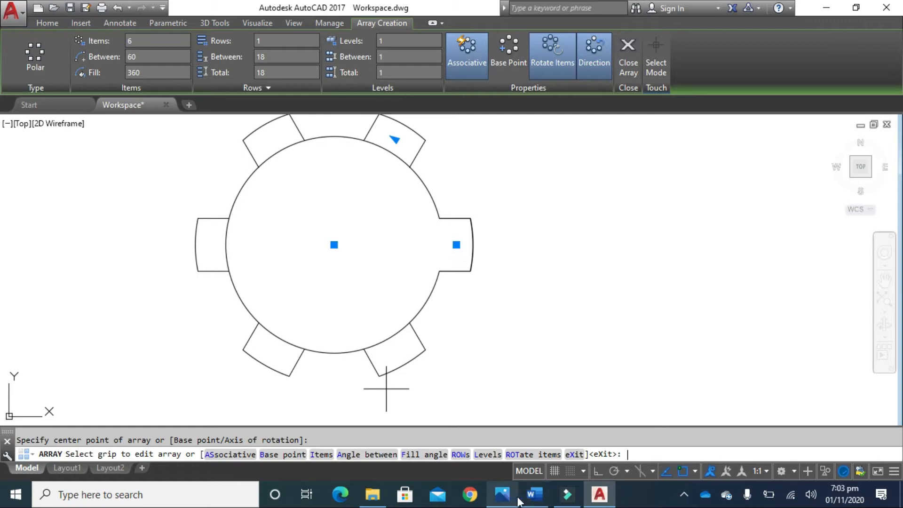
# Check the slot count in the reference plate image, return to AutoCAD and set the polar array to 8 items
pyautogui.click(505, 504)
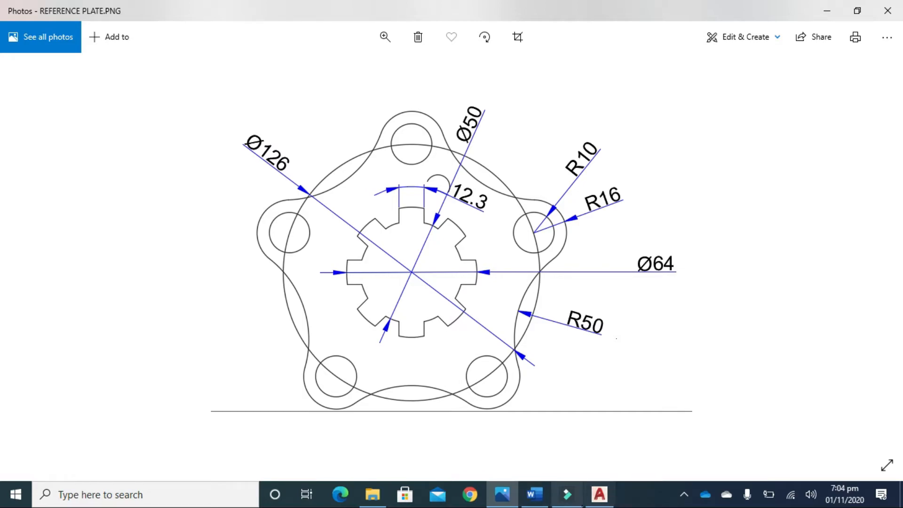
pyautogui.click(599, 493)
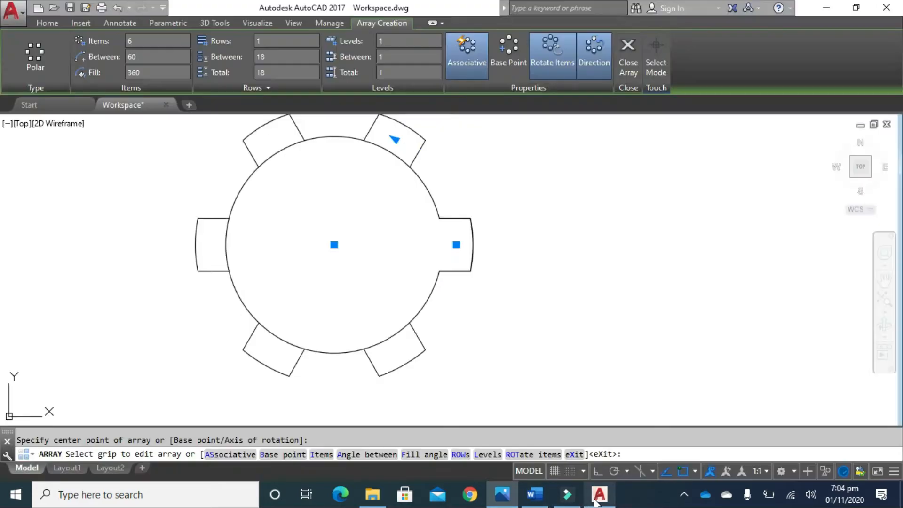
pyautogui.click(125, 41)
pyautogui.write('8')
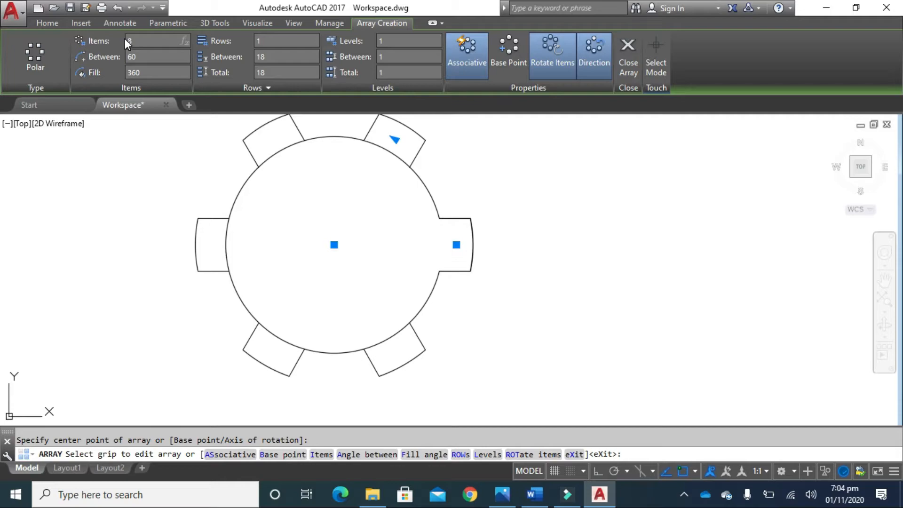
pyautogui.press('Return')
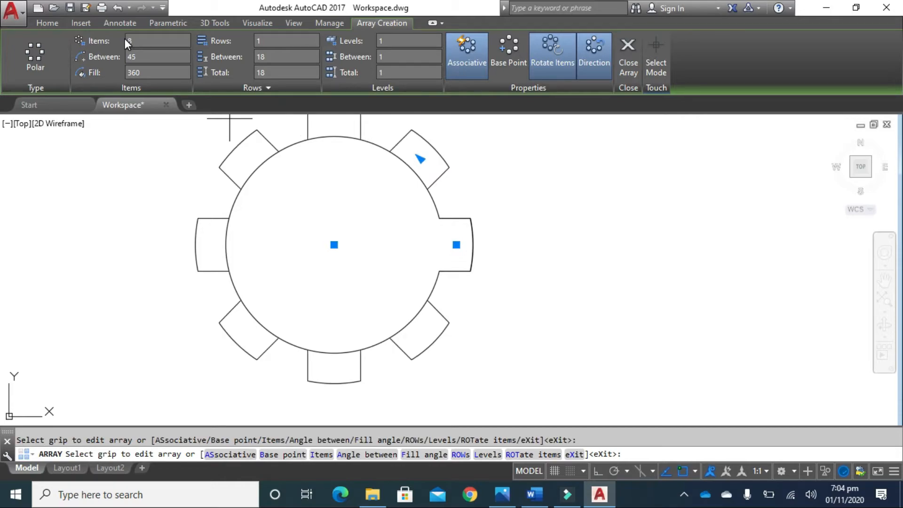
pyautogui.press('Escape')
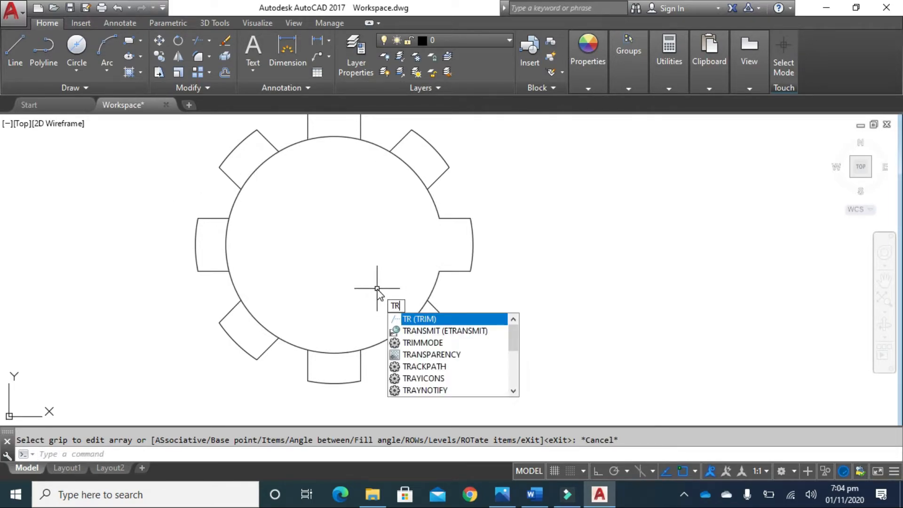
# Trim the inner circle's arcs across the mouths of the seven remaining slots so that every slot opens into the circle
pyautogui.press('Return')
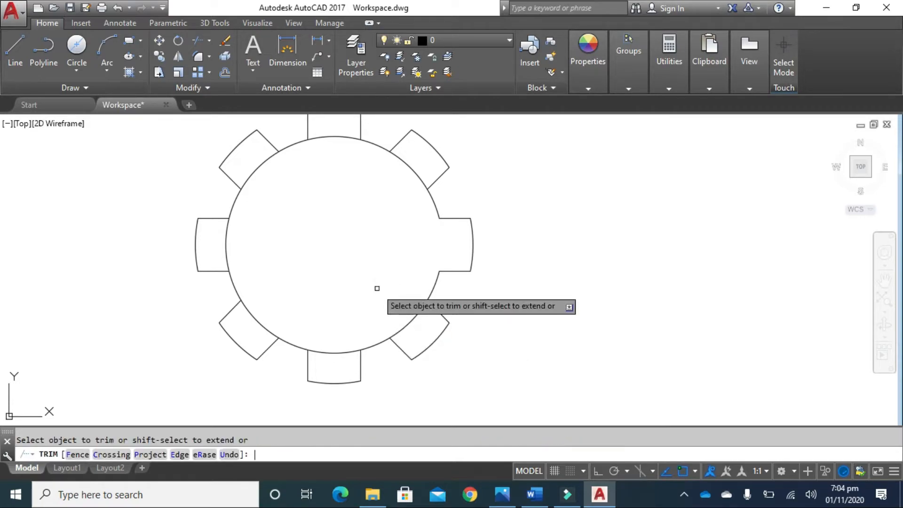
pyautogui.click(430, 155)
pyautogui.click(397, 184)
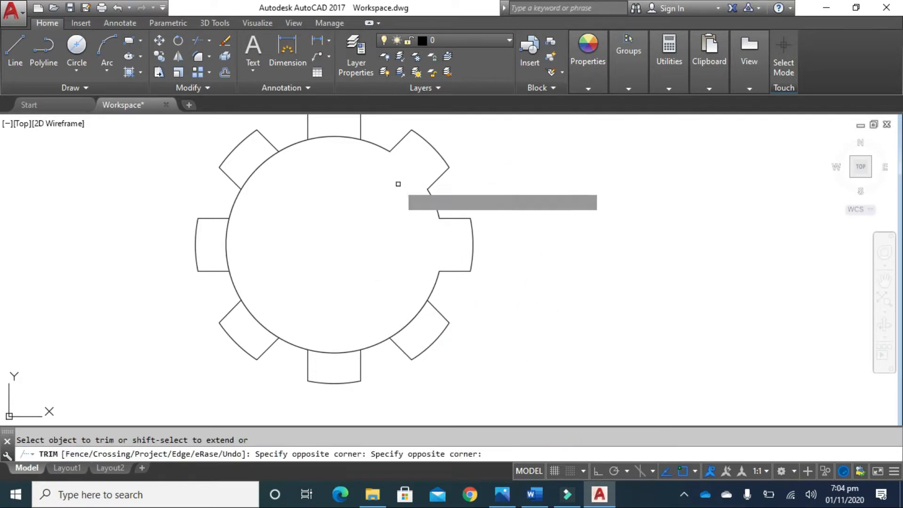
pyautogui.click(330, 122)
pyautogui.click(339, 161)
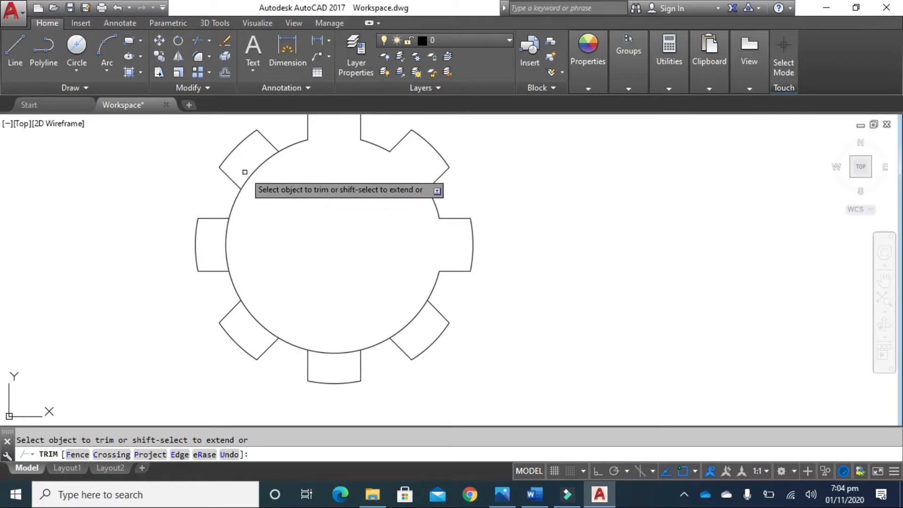
pyautogui.click(244, 178)
pyautogui.click(216, 250)
pyautogui.click(234, 241)
pyautogui.click(244, 325)
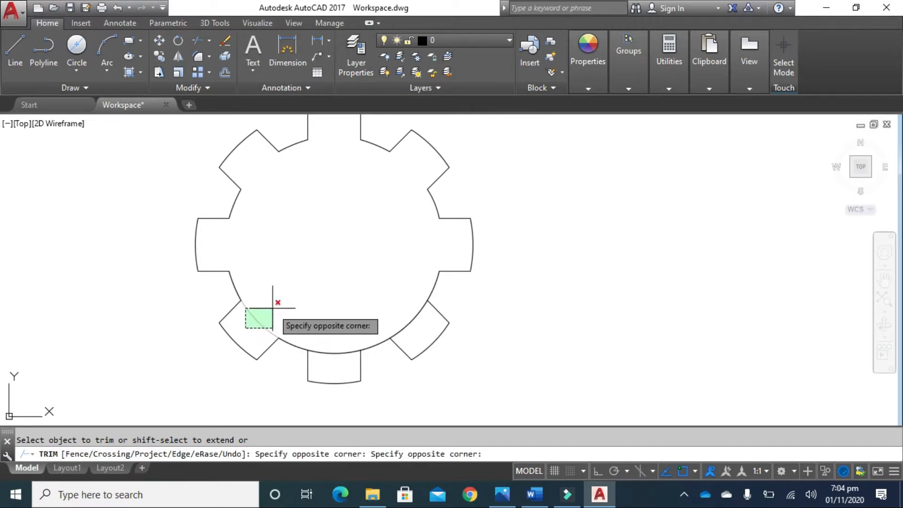
pyautogui.click(272, 298)
pyautogui.click(326, 352)
pyautogui.click(397, 329)
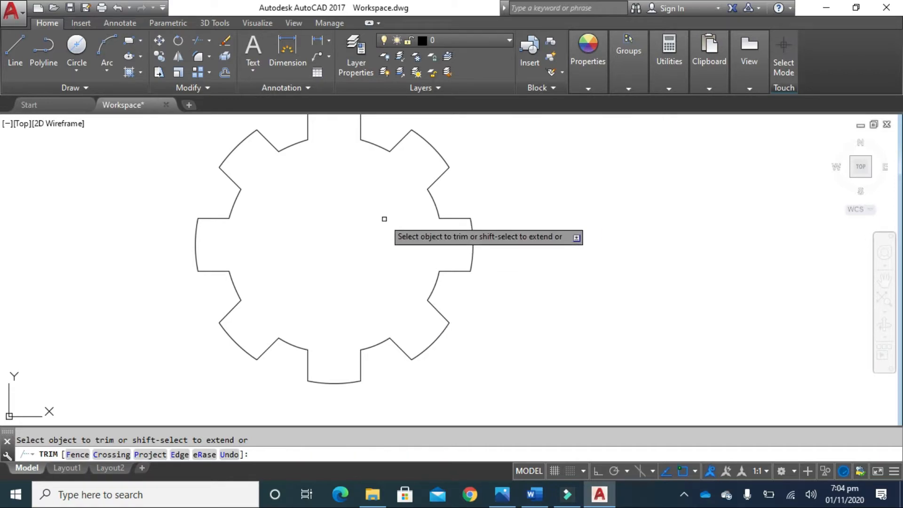
pyautogui.press('Escape')
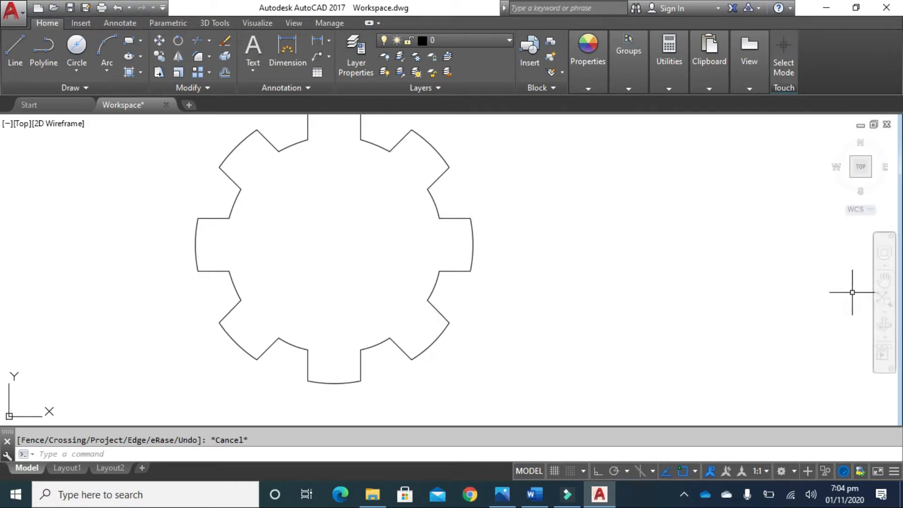
# Check the outer circle's size in the reference plate image, return to AutoCAD and draw a 126 diameter circle centred on the slotted opening
pyautogui.click(884, 281)
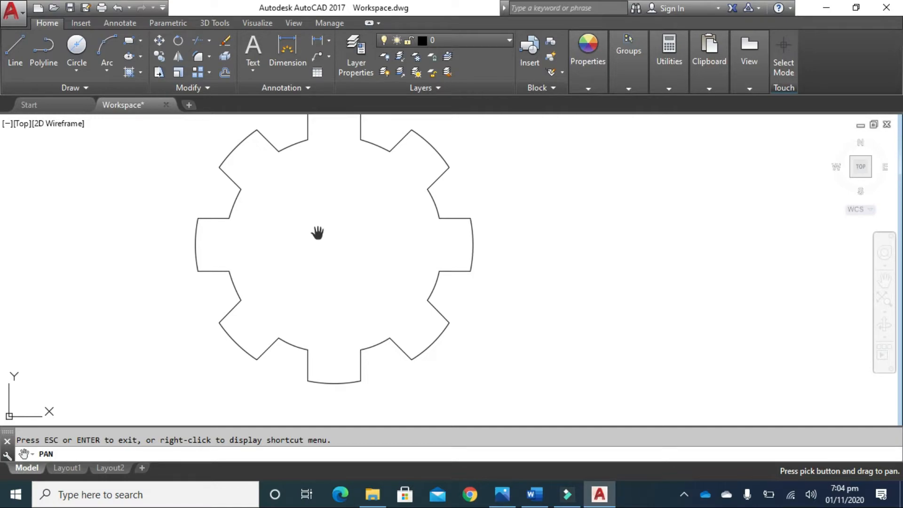
pyautogui.moveTo(329, 241)
pyautogui.mouseDown()
pyautogui.moveTo(393, 286)
pyautogui.moveTo(455, 304)
pyautogui.moveTo(473, 290)
pyautogui.moveTo(465, 276)
pyautogui.mouseUp()
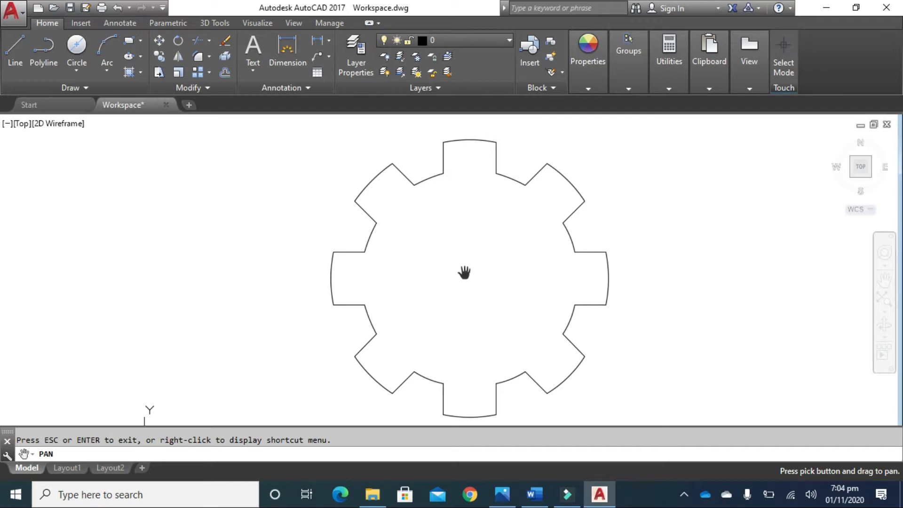
pyautogui.press('Escape')
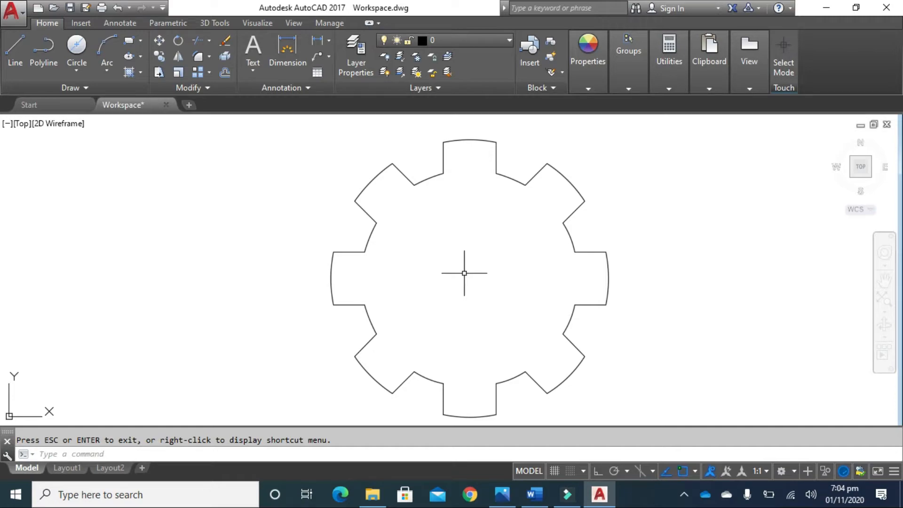
pyautogui.moveTo(463, 272); pyautogui.dragTo(463, 273, button='middle')
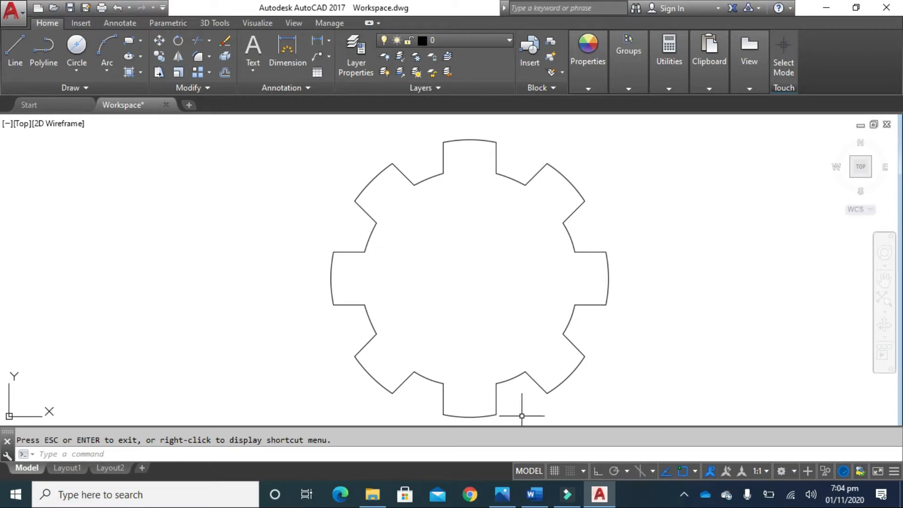
pyautogui.click(502, 500)
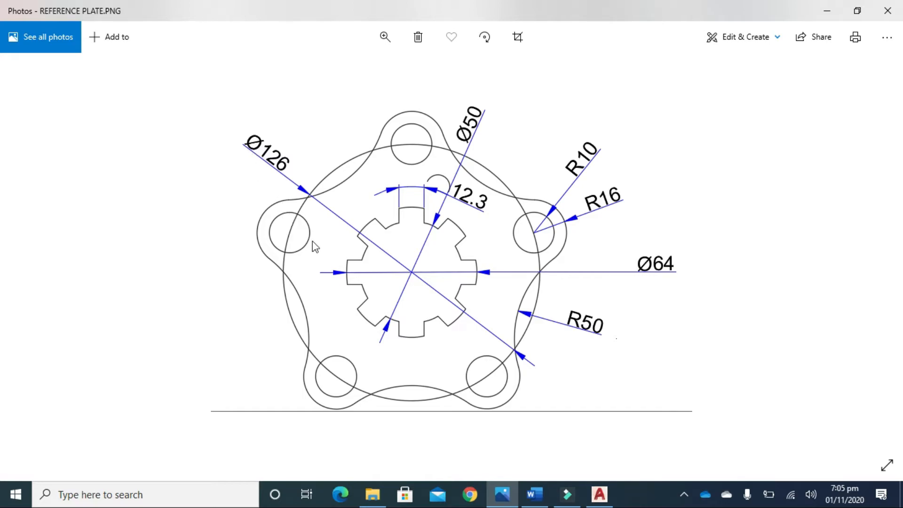
pyautogui.click(606, 494)
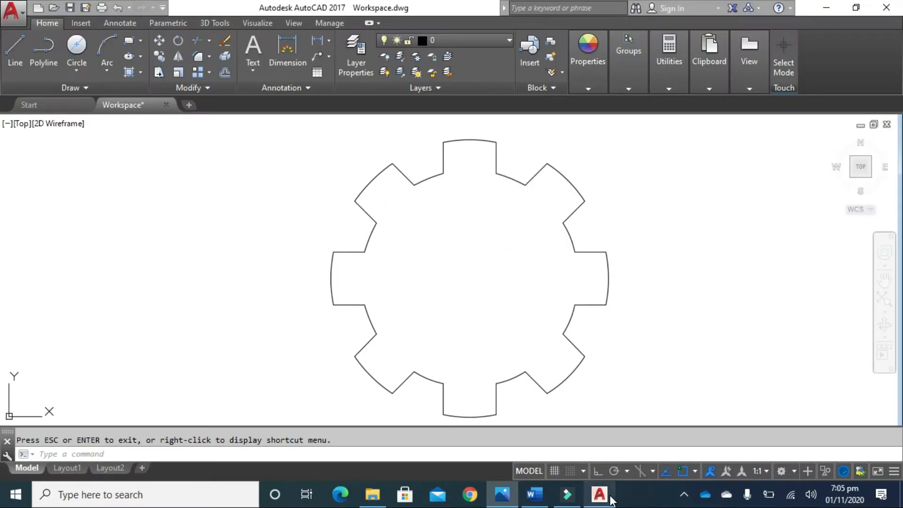
pyautogui.click(77, 65)
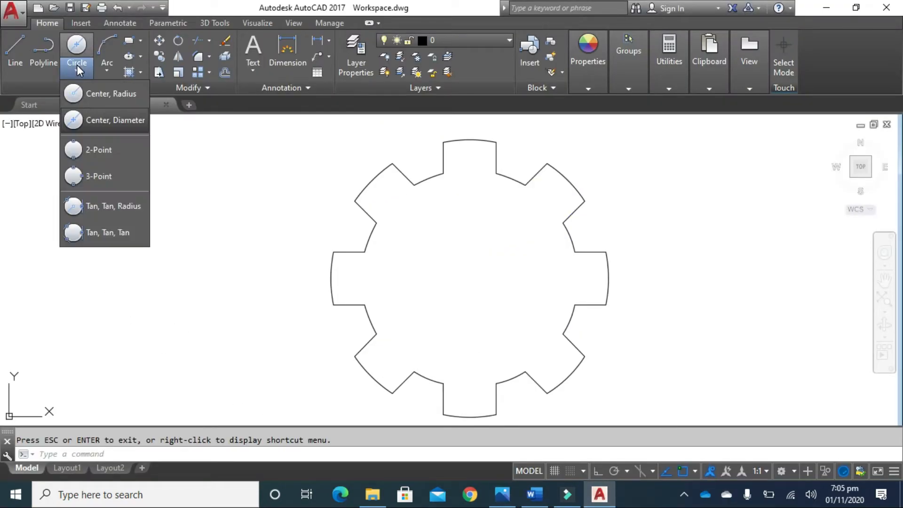
pyautogui.click(111, 122)
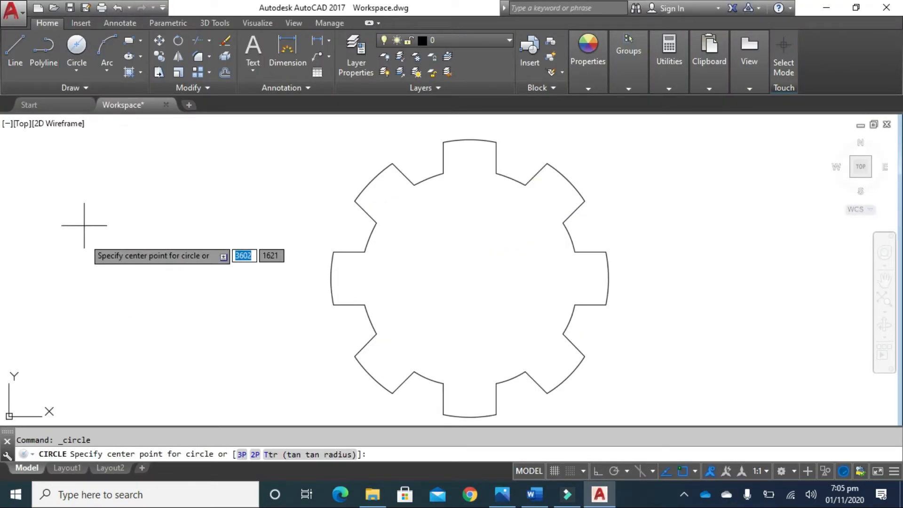
pyautogui.click(469, 279)
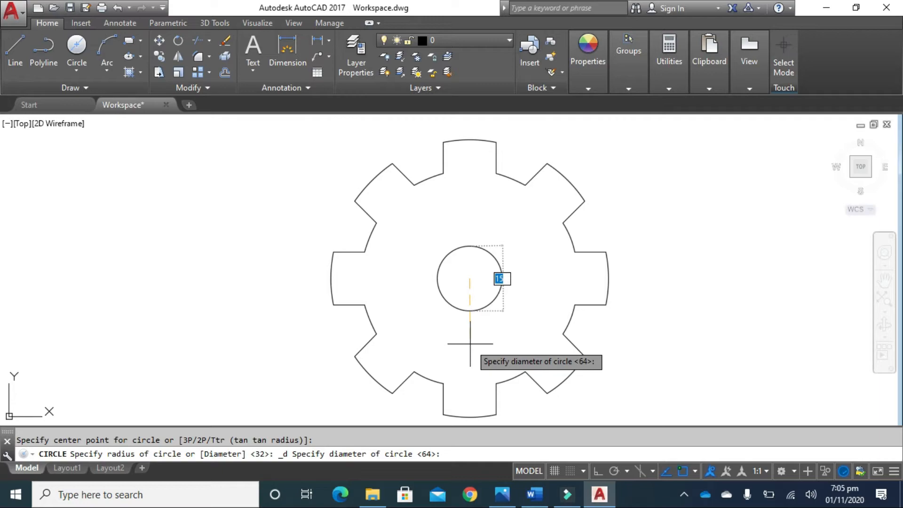
pyautogui.write('126')
pyautogui.press('Return')
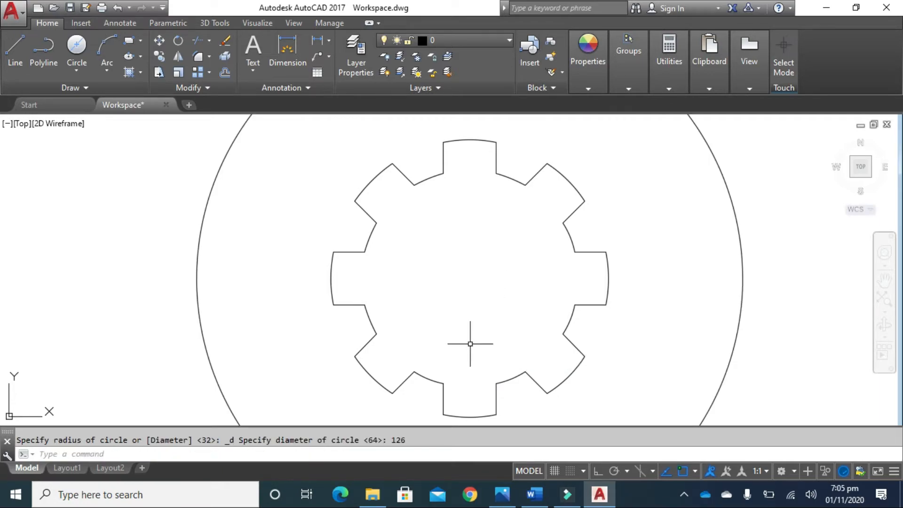
# Check the hole layout in the reference image, then in AutoCAD draw an upright five-sided polygon at the centre, inscribed with radius 63 and Ortho on
pyautogui.scroll(-5, 466, 343)
pyautogui.moveTo(459, 343); pyautogui.dragTo(413, 267, button='middle')
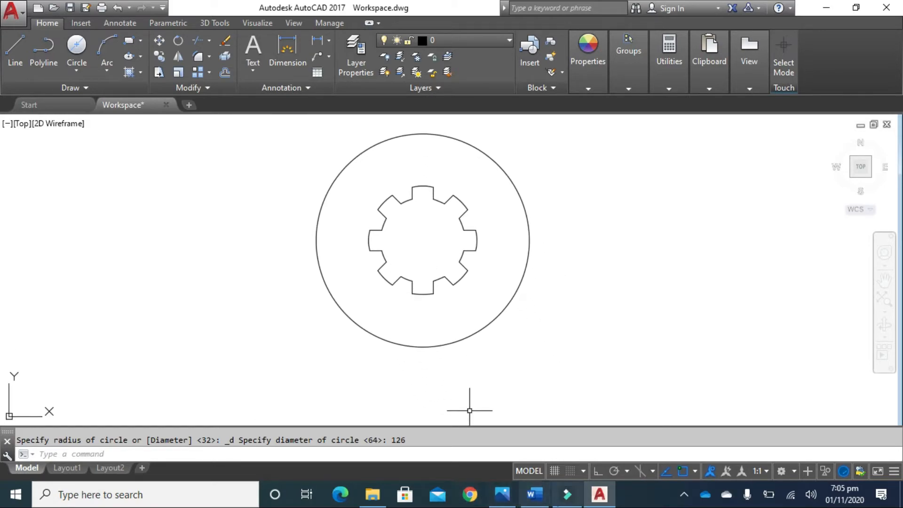
pyautogui.click(502, 493)
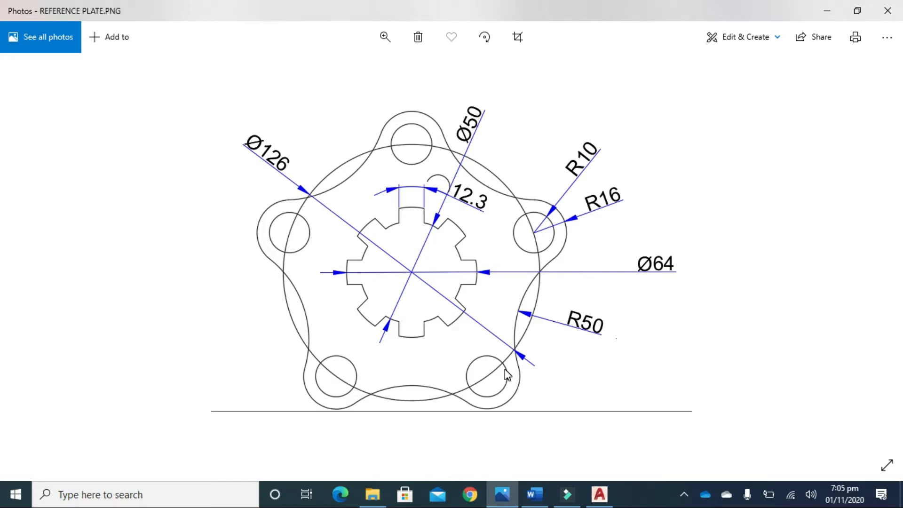
pyautogui.click(594, 498)
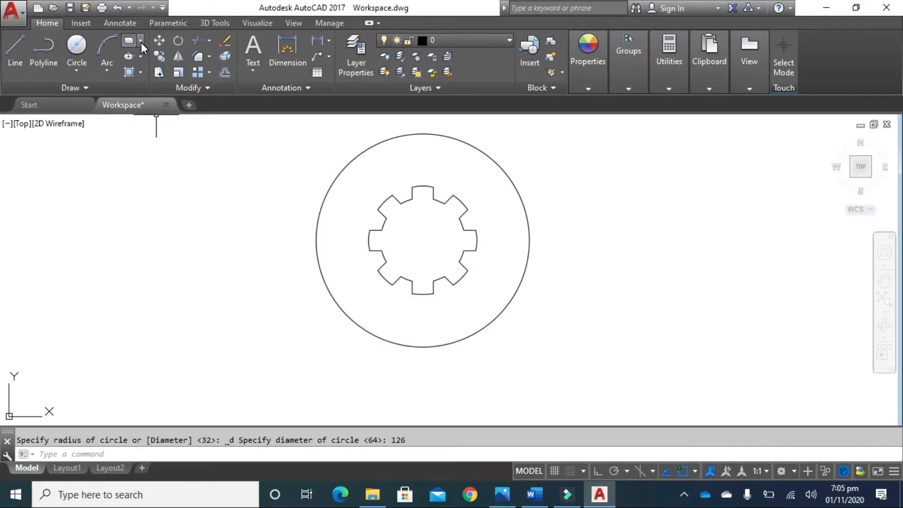
pyautogui.click(141, 42)
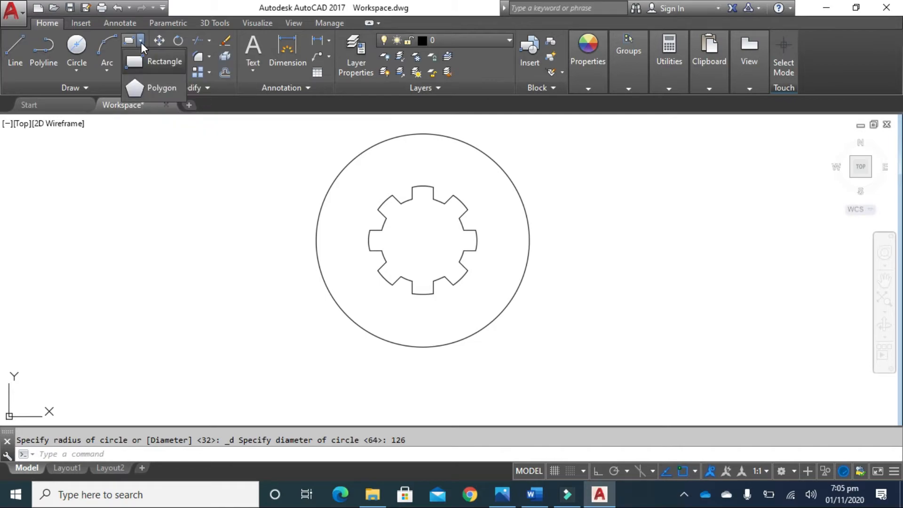
pyautogui.click(160, 88)
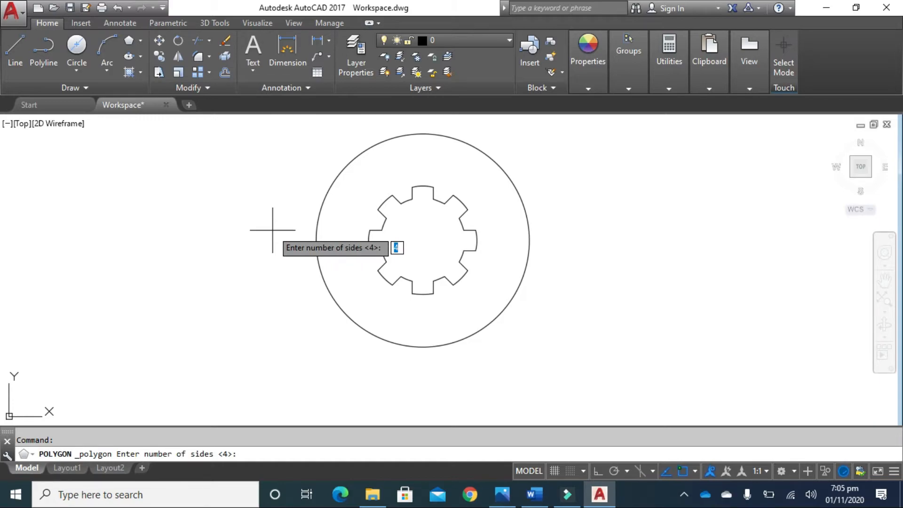
pyautogui.write('5')
pyautogui.press('Return')
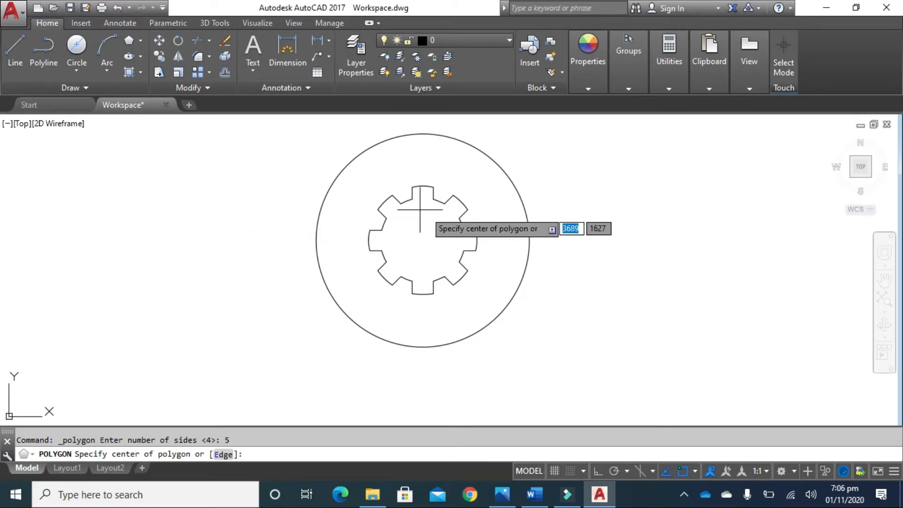
pyautogui.click(422, 240)
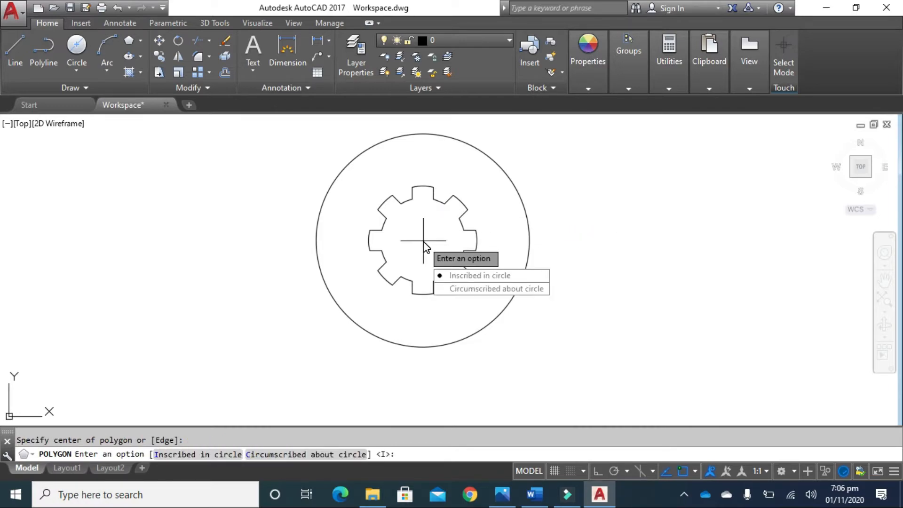
pyautogui.click(465, 276)
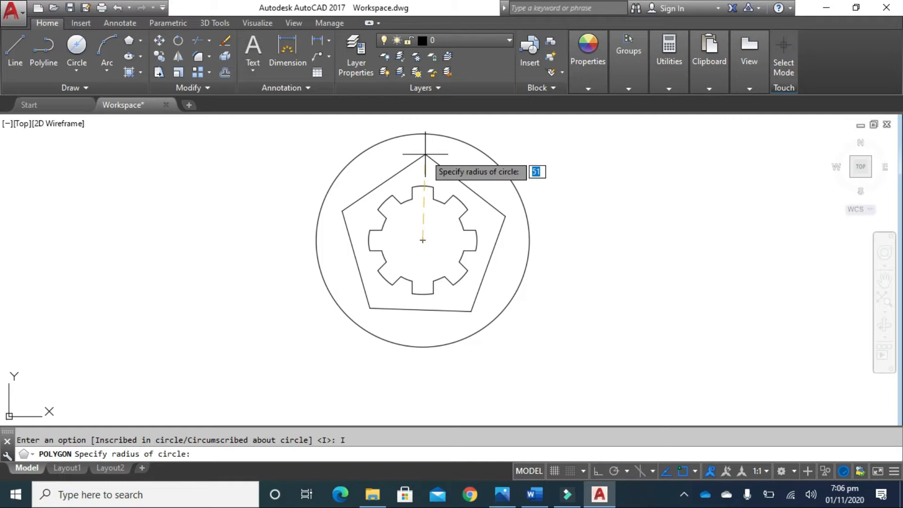
pyautogui.press('F8')
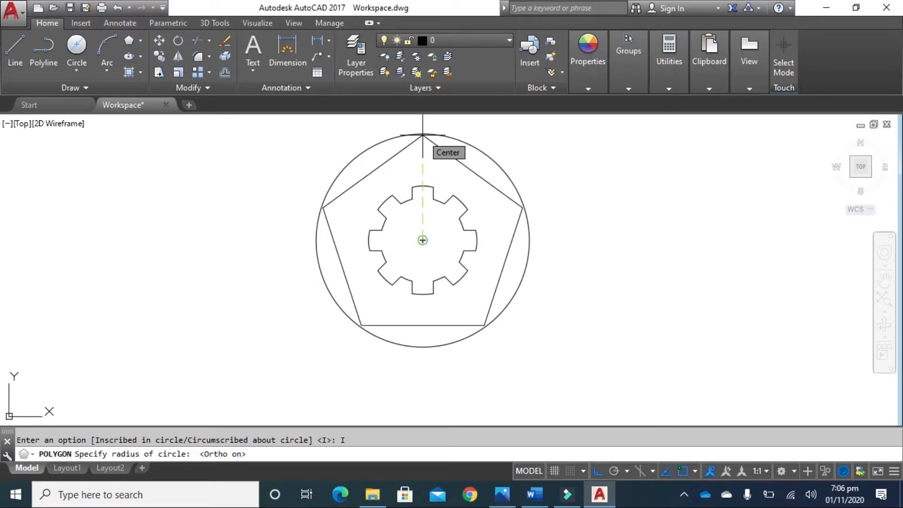
pyautogui.write('6')
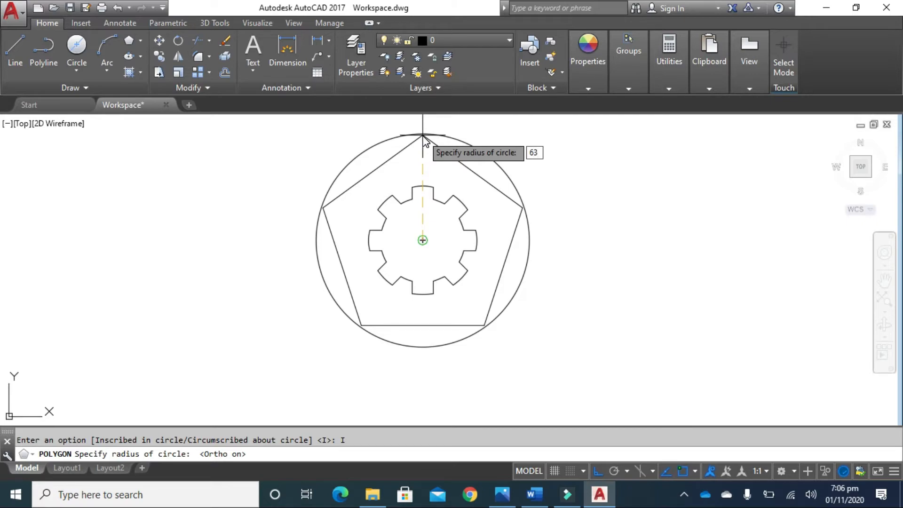
pyautogui.write('3')
pyautogui.press('Return')
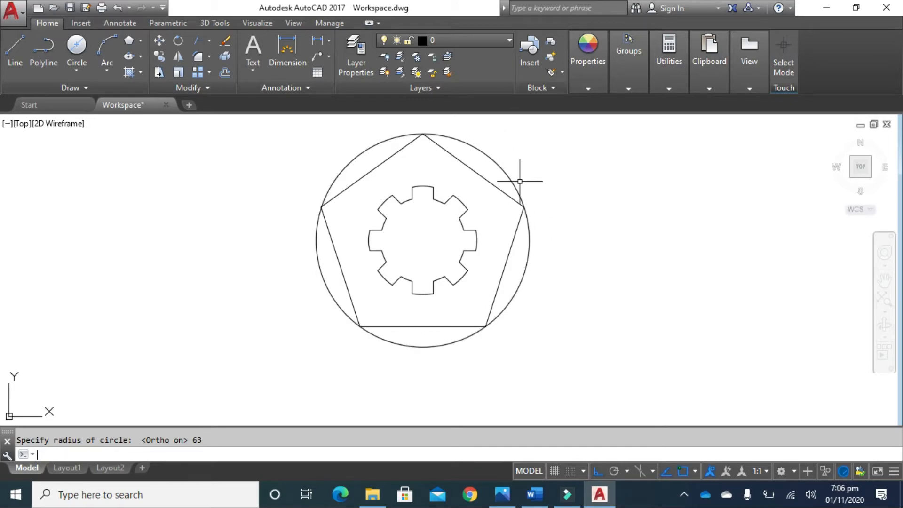
# Check the corner hole's radius in the reference image, return to AutoCAD and draw a radius 10 circle on the pentagon's top vertex
pyautogui.moveTo(429, 238); pyautogui.dragTo(458, 282, button='middle')
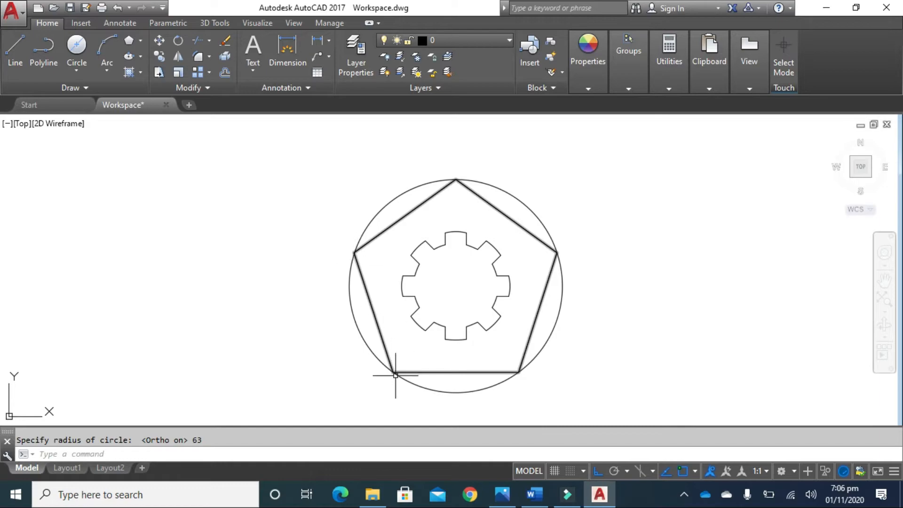
pyautogui.click(492, 416)
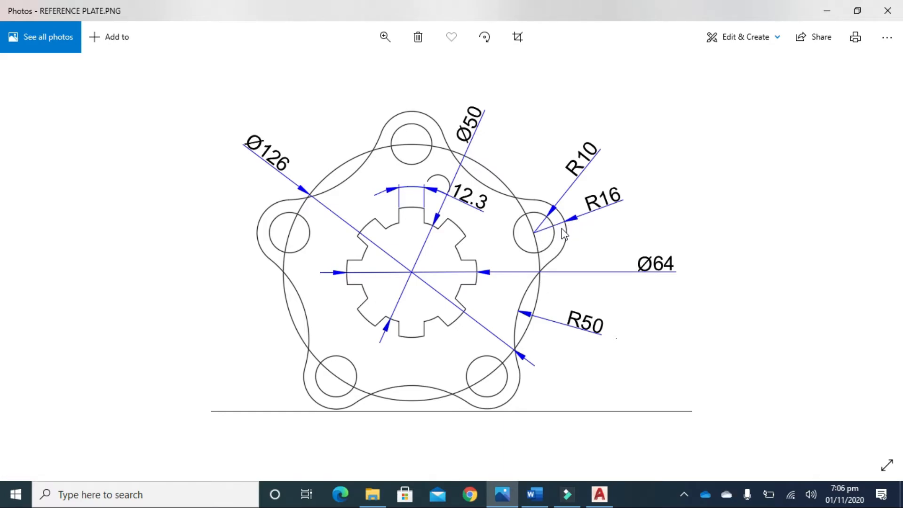
pyautogui.click(599, 493)
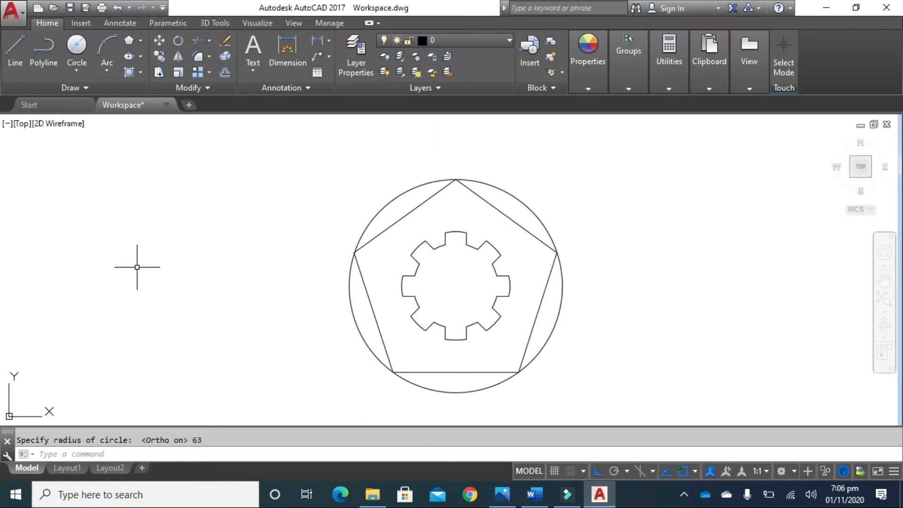
pyautogui.click(76, 70)
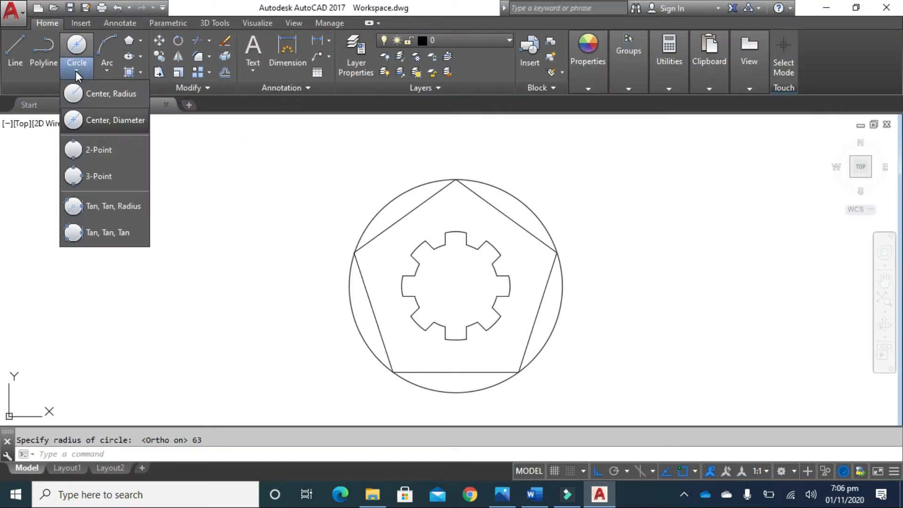
pyautogui.click(113, 97)
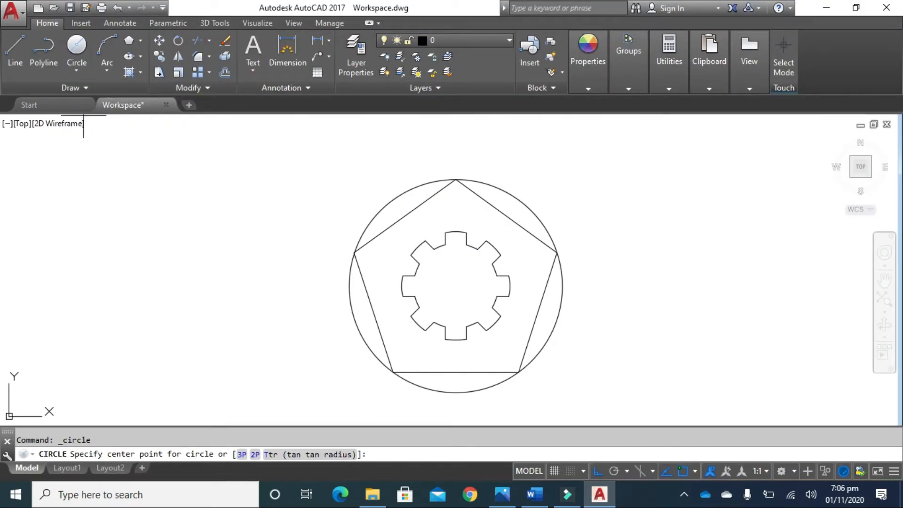
pyautogui.click(455, 179)
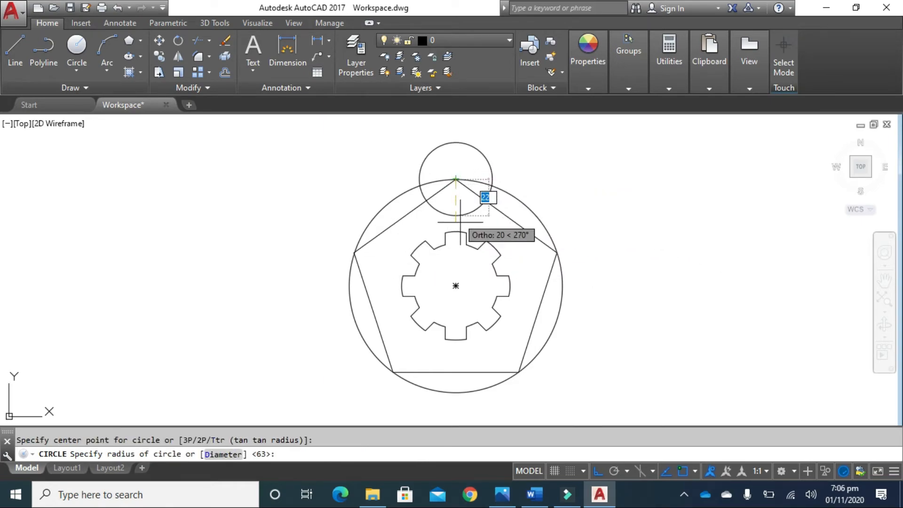
pyautogui.write('1')
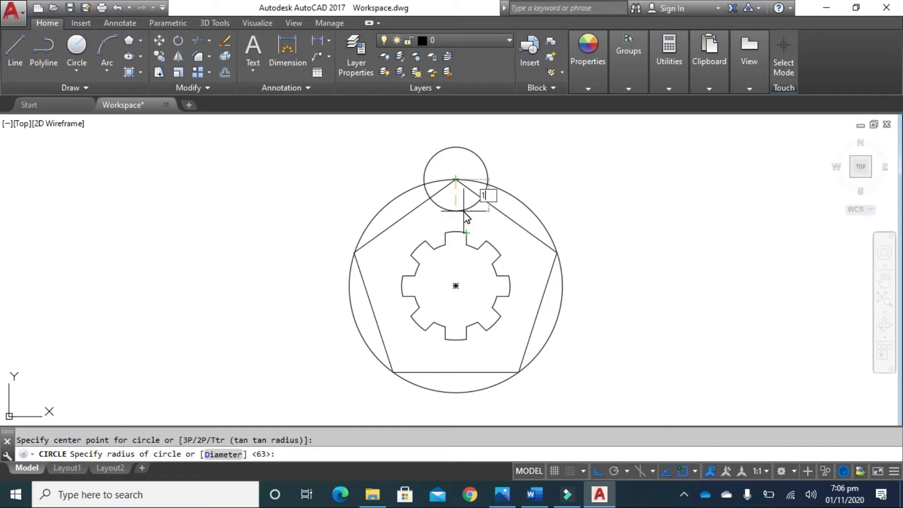
pyautogui.press('Return')
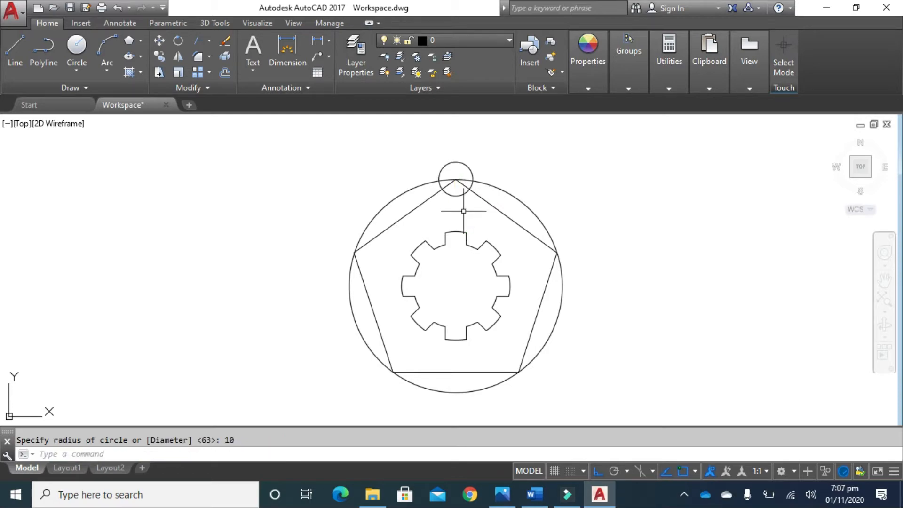
# Draw a radius 16 circle on the pentagon's top vertex, concentric with the radius 10 hole
pyautogui.click(78, 46)
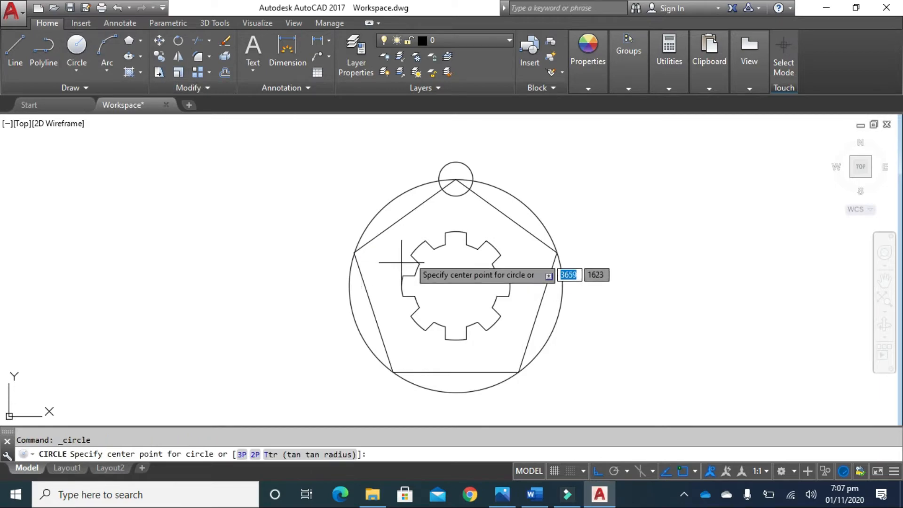
pyautogui.click(455, 179)
pyautogui.write('16')
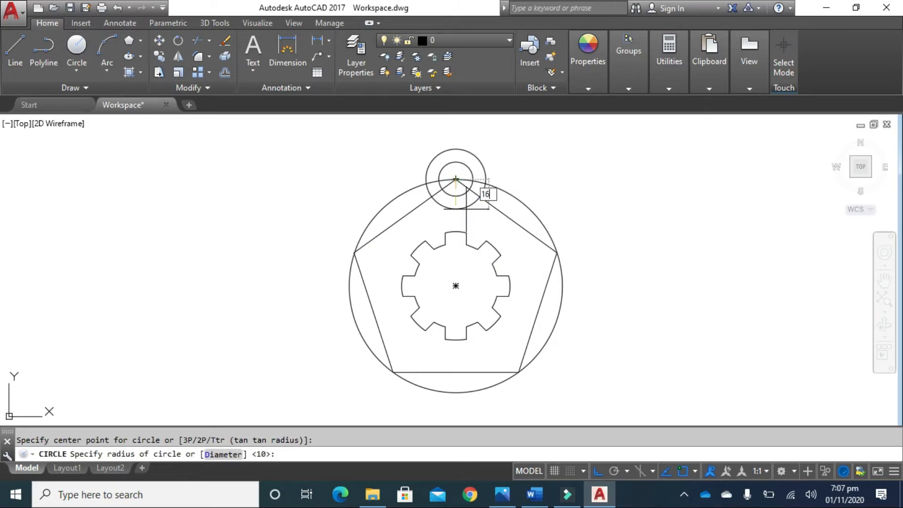
pyautogui.press('Return')
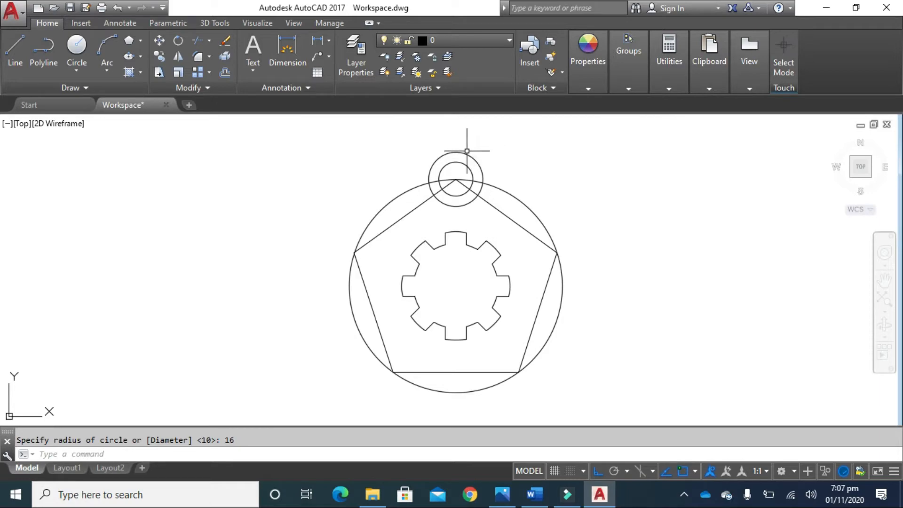
# Copy the radius 10 and 16 circles from the pentagon's top vertex to its other four vertices, with Ortho off
pyautogui.write('CP')
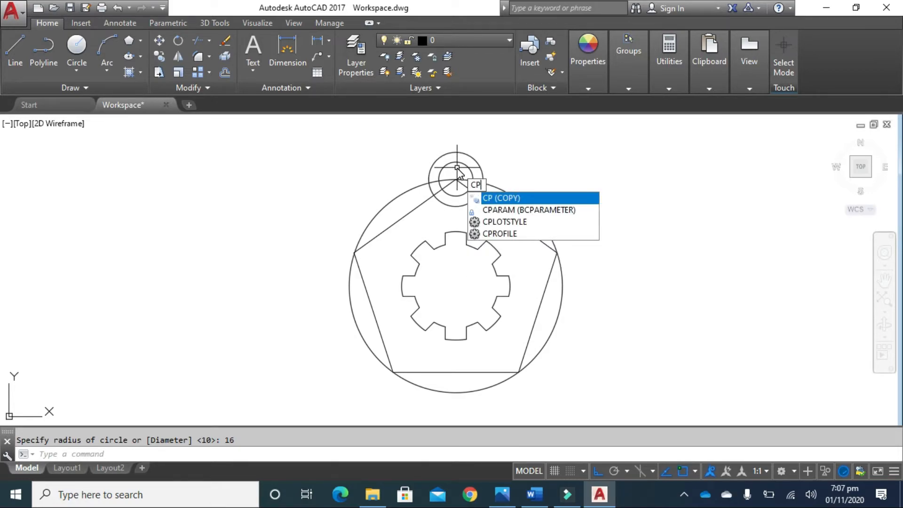
pyautogui.press('Return')
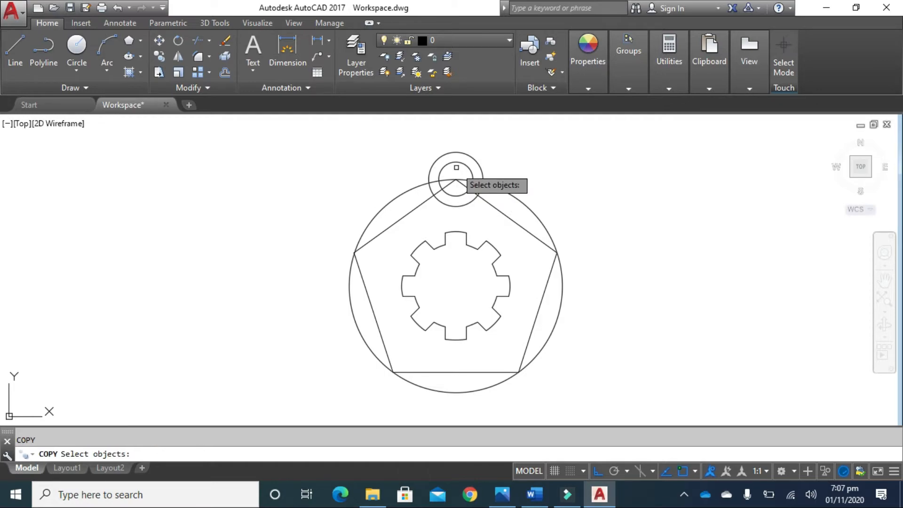
pyautogui.click(487, 148)
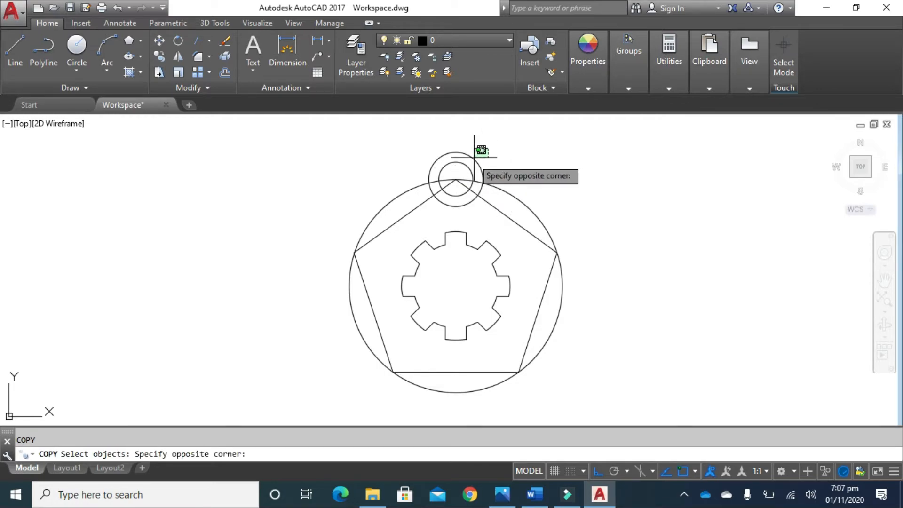
pyautogui.click(458, 174)
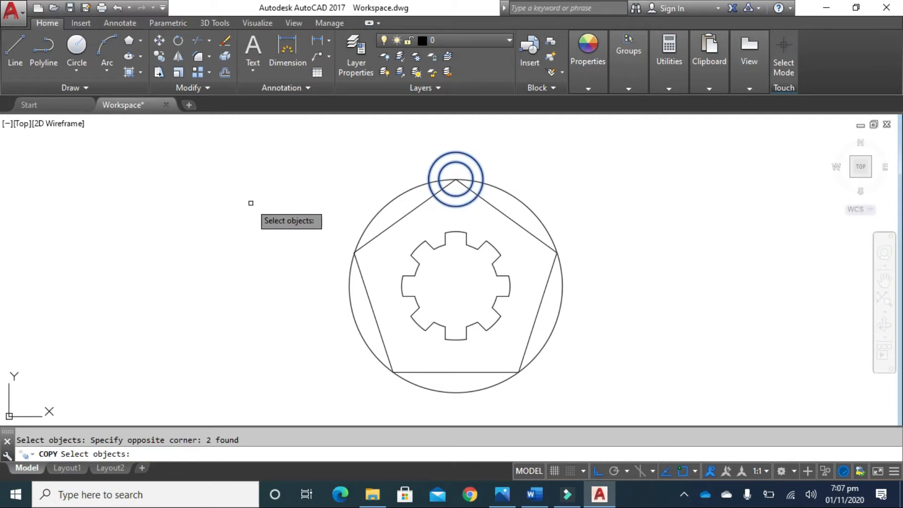
pyautogui.press('Return')
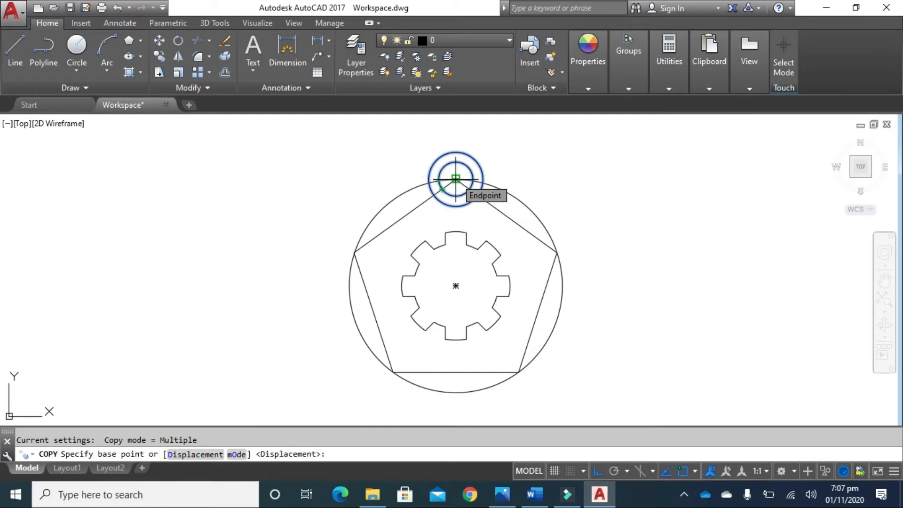
pyautogui.click(455, 179)
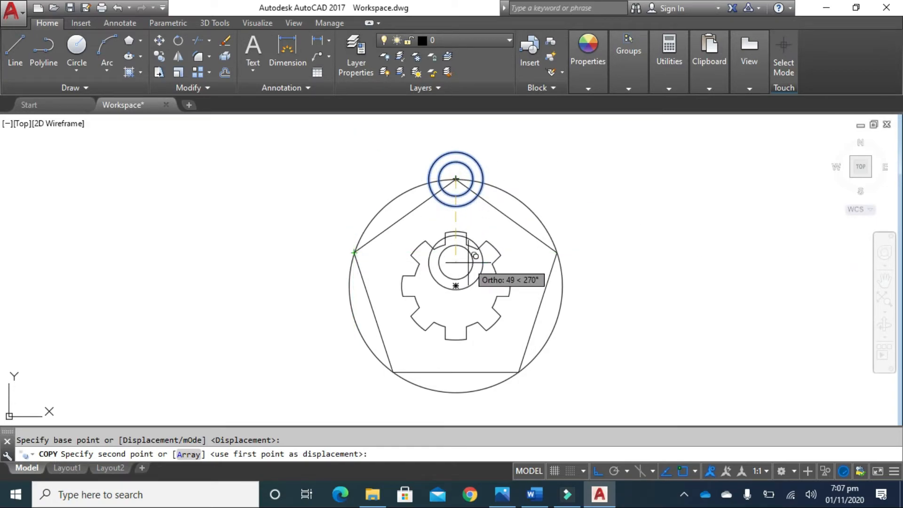
pyautogui.press('F8')
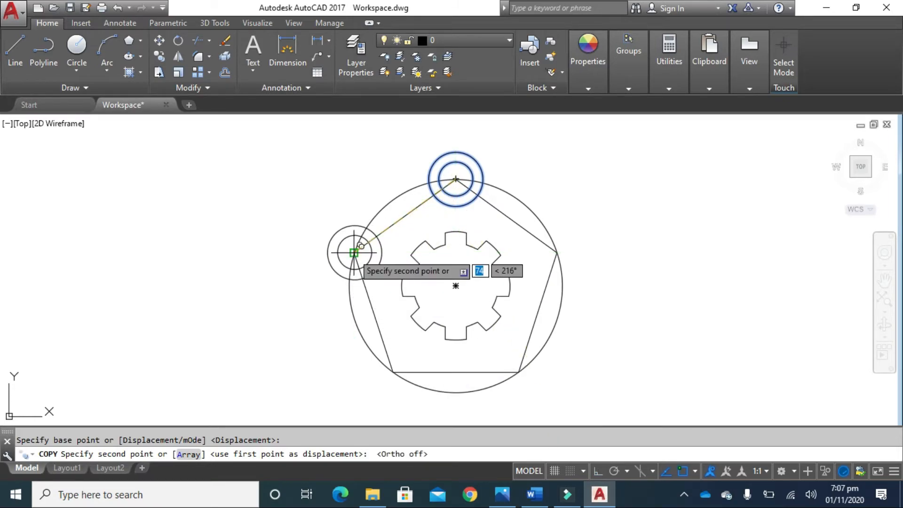
pyautogui.click(354, 252)
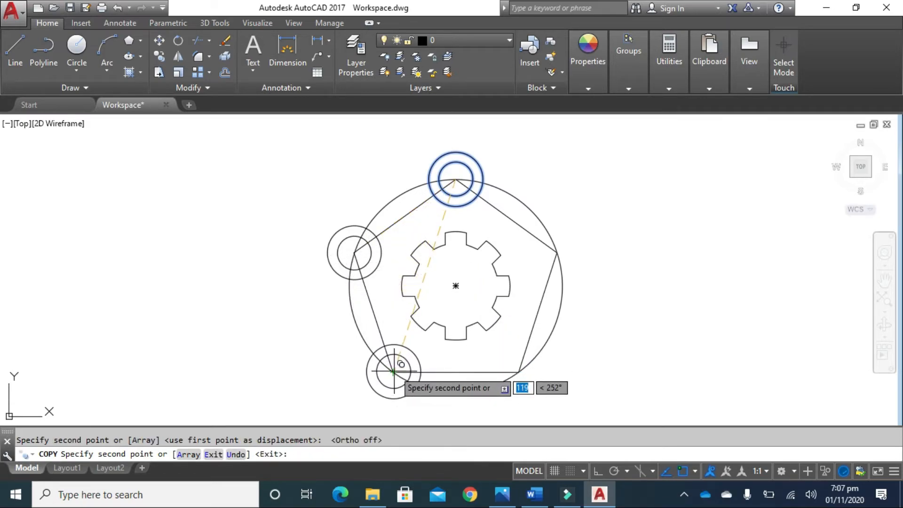
pyautogui.click(393, 372)
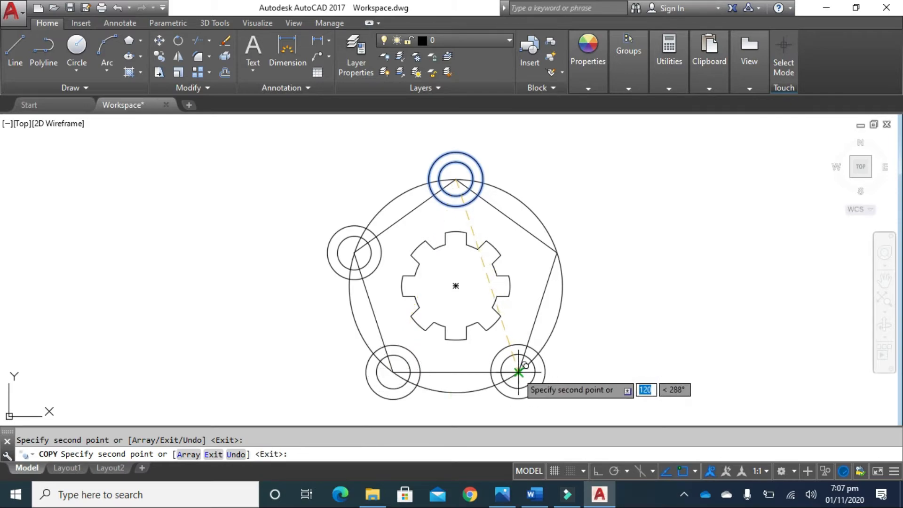
pyautogui.click(518, 372)
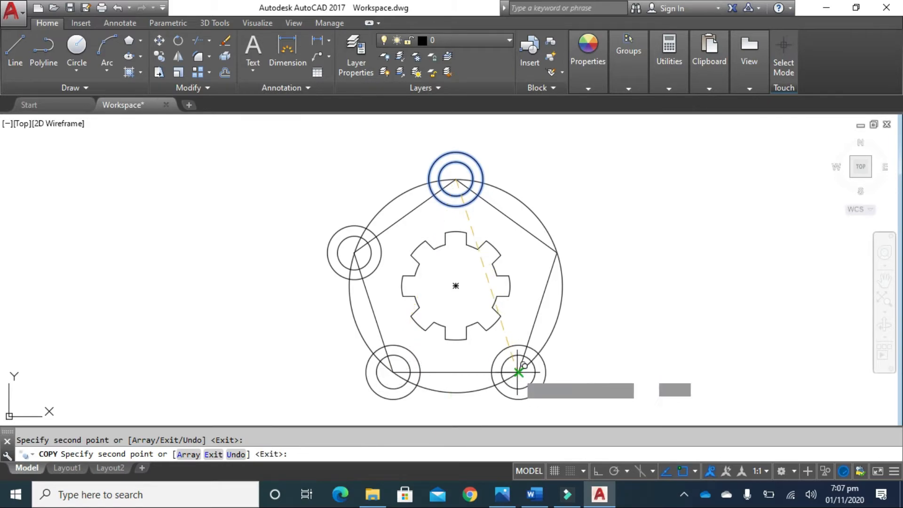
pyautogui.click(556, 252)
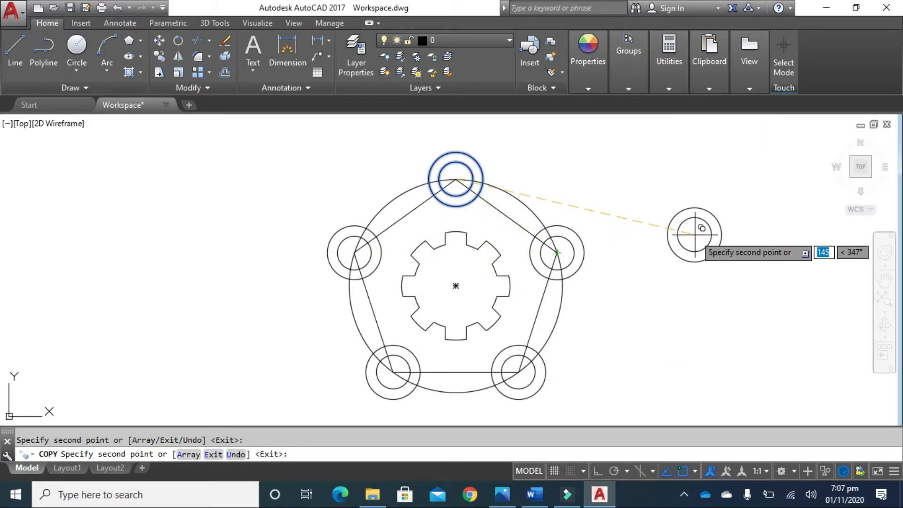
pyautogui.press('Escape')
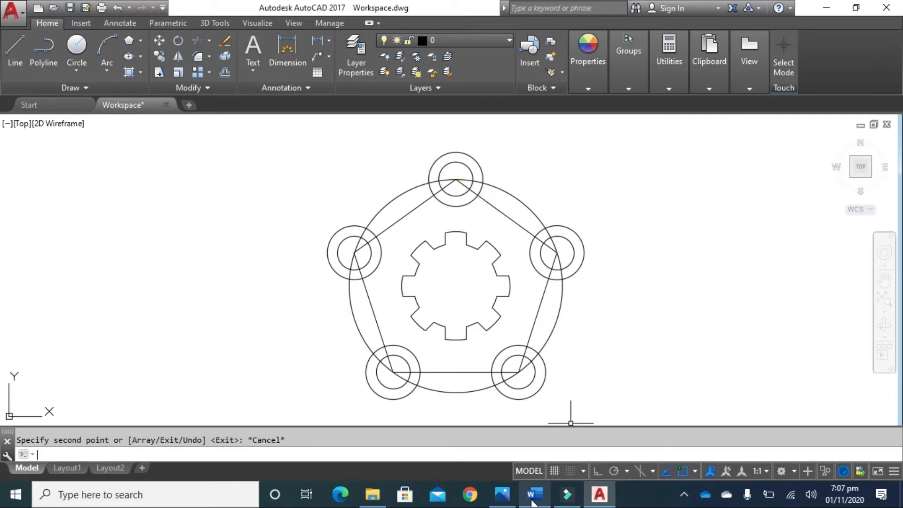
# Check the connecting arc's radius in the reference image, then in AutoCAD draw a radius 50 circle tangent to the lower-right and upper-right lobe circles
pyautogui.click(503, 472)
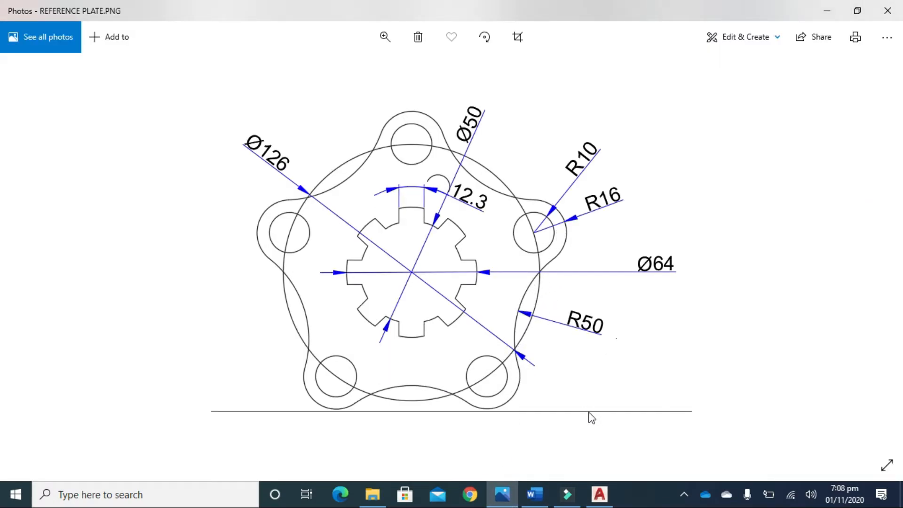
pyautogui.click(599, 498)
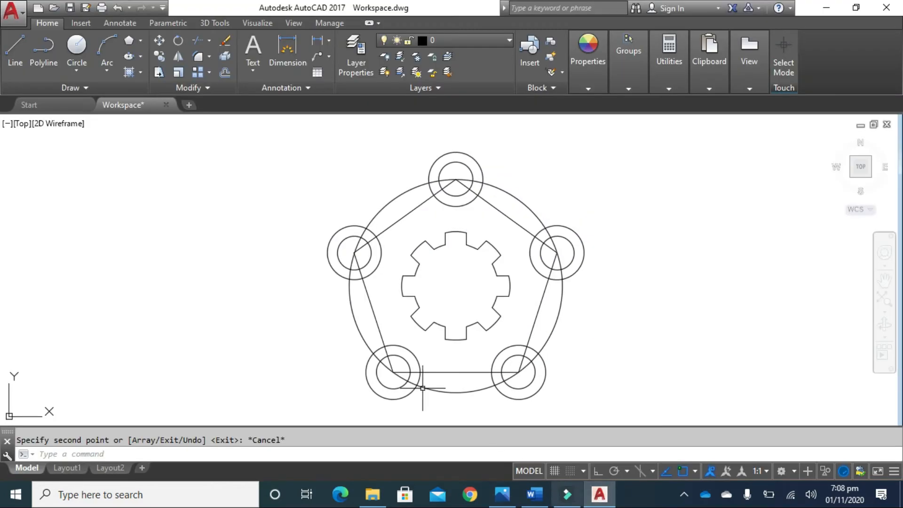
pyautogui.click(78, 72)
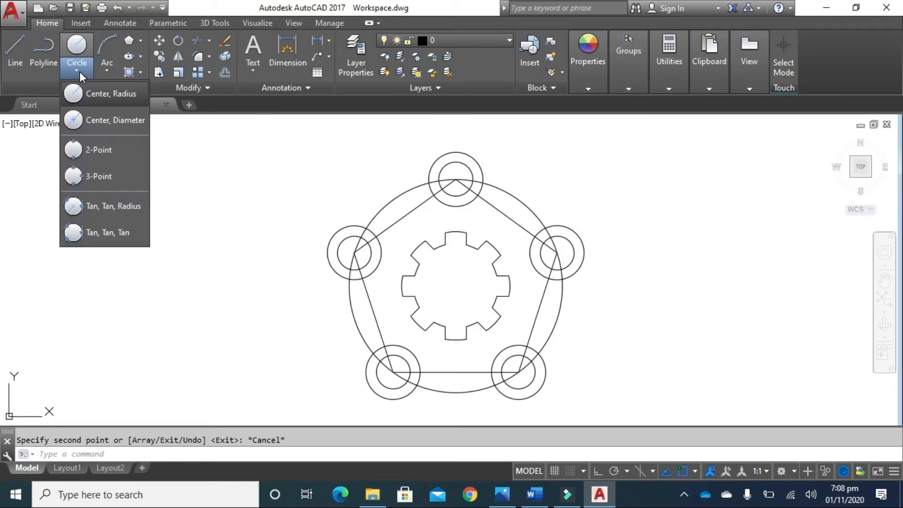
pyautogui.click(115, 204)
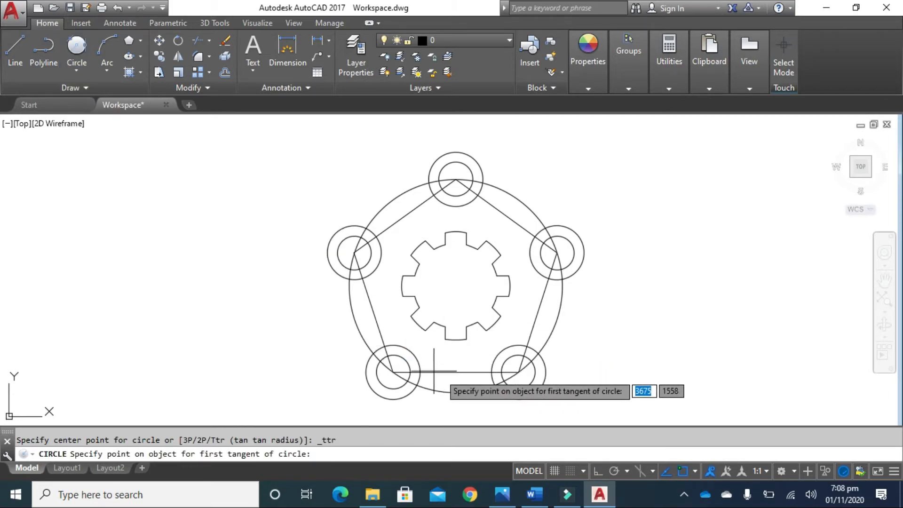
pyautogui.click(541, 372)
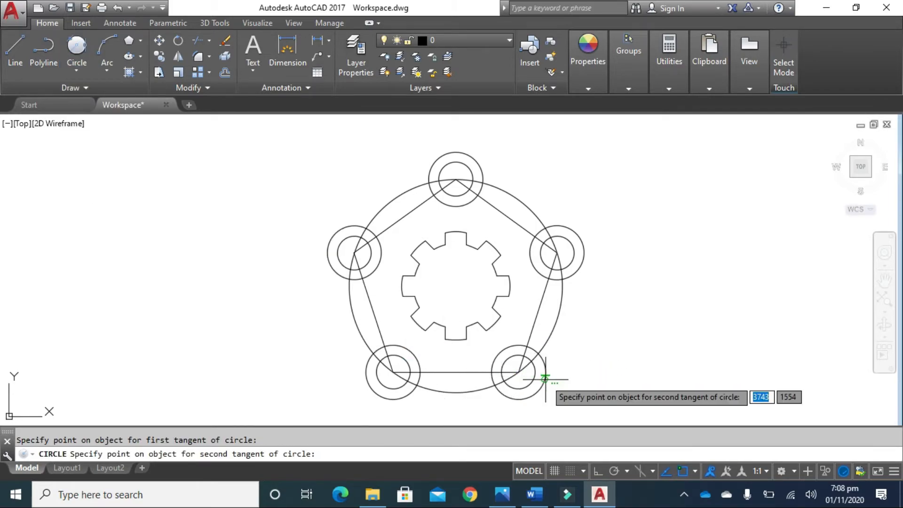
pyautogui.click(581, 261)
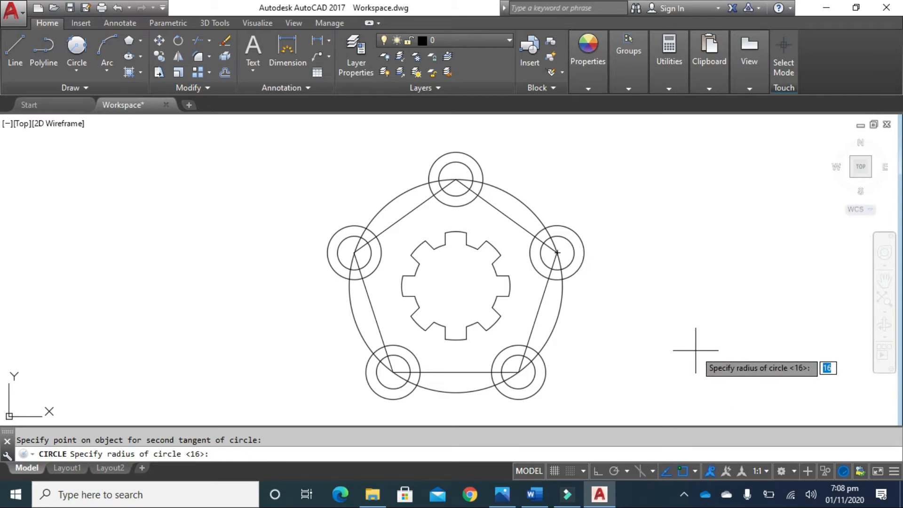
pyautogui.press('Return')
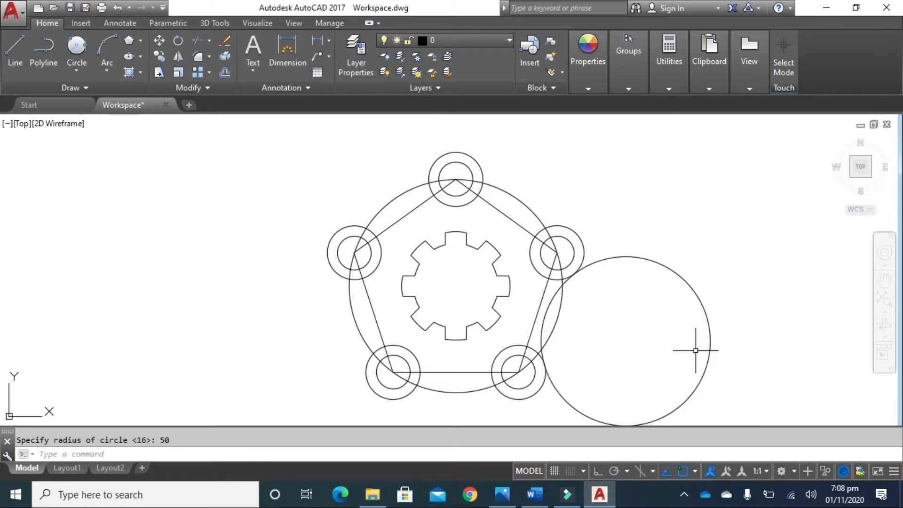
# Draw radius 50 circles tangent to the neighbouring lobe circles on the pentagon's upper-right, upper-left and lower-left sides
pyautogui.click(77, 45)
pyautogui.click(473, 158)
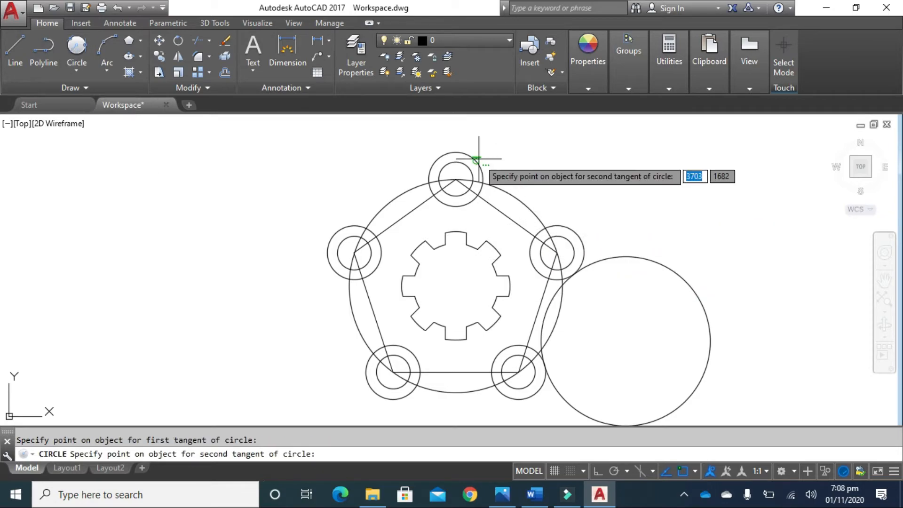
pyautogui.click(559, 224)
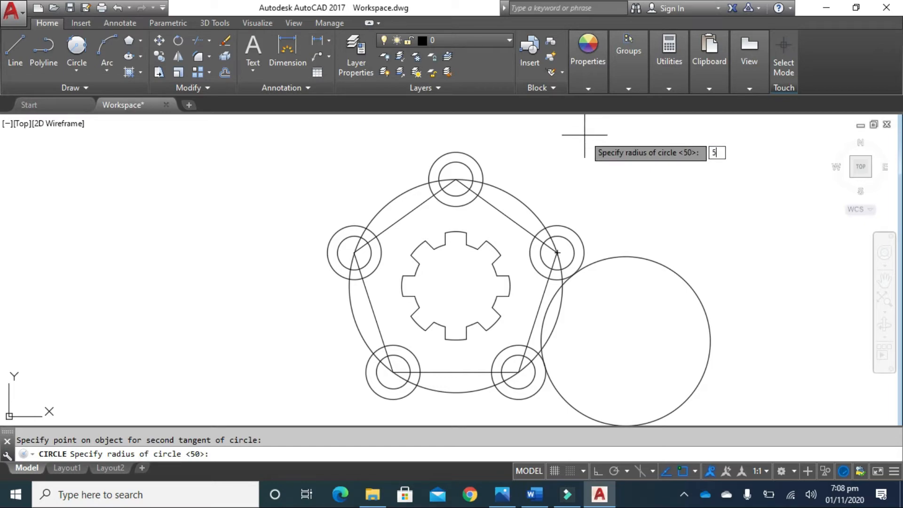
pyautogui.press('Return')
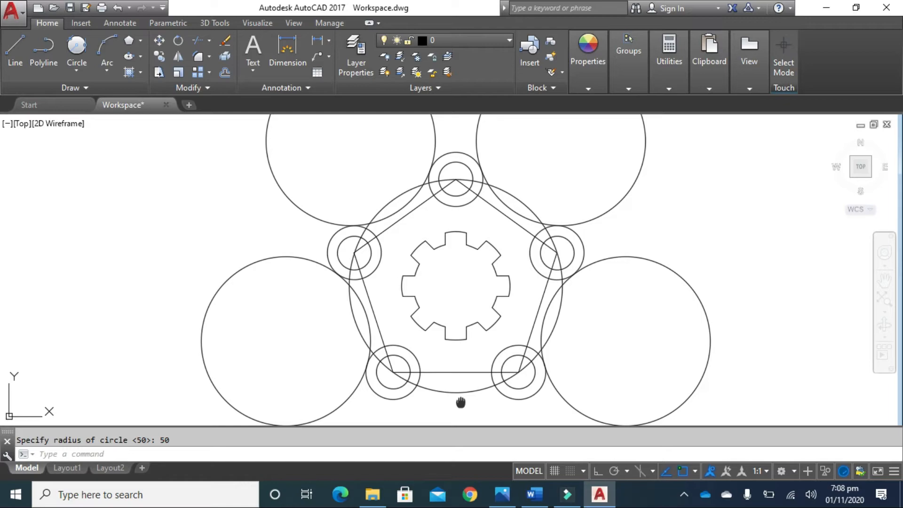
# Draw a radius 50 circle below the plate, tangent to the two bottom lobe circles
pyautogui.moveTo(460, 402); pyautogui.dragTo(442, 237, button='middle')
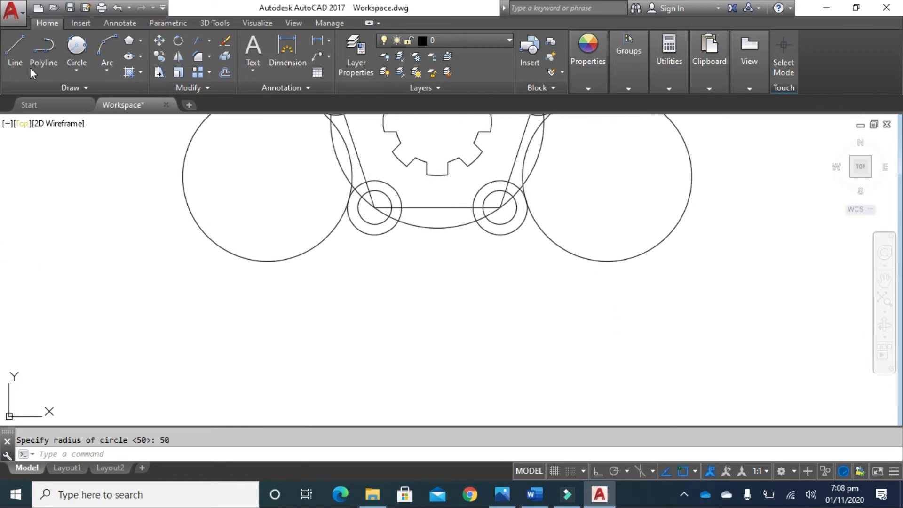
pyautogui.click(80, 47)
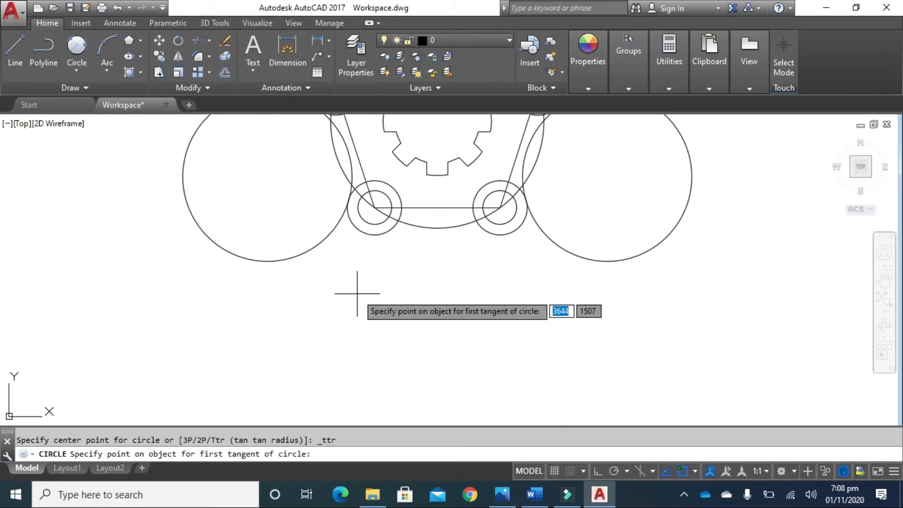
pyautogui.click(374, 233)
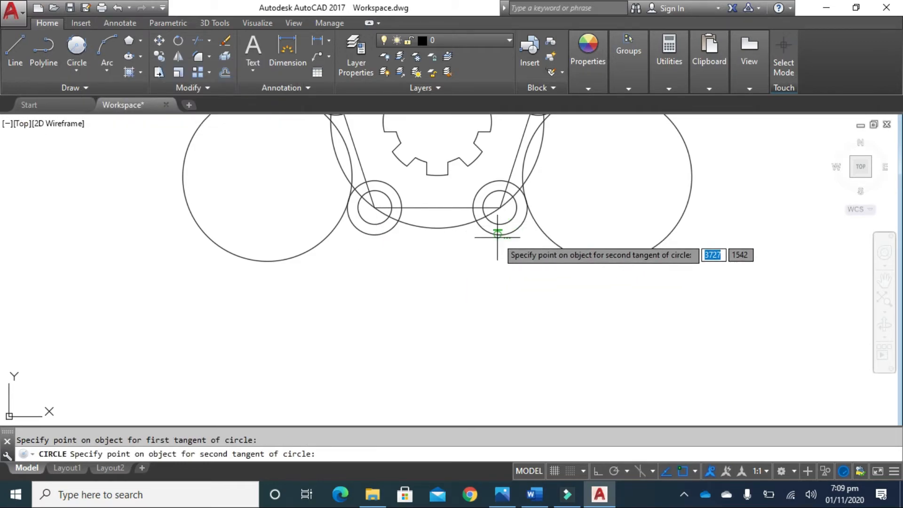
pyautogui.click(493, 237)
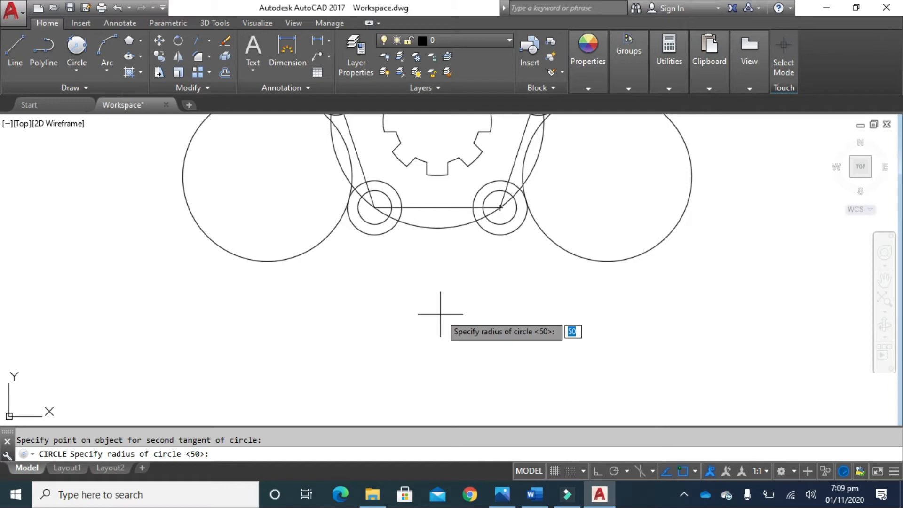
pyautogui.press('Return')
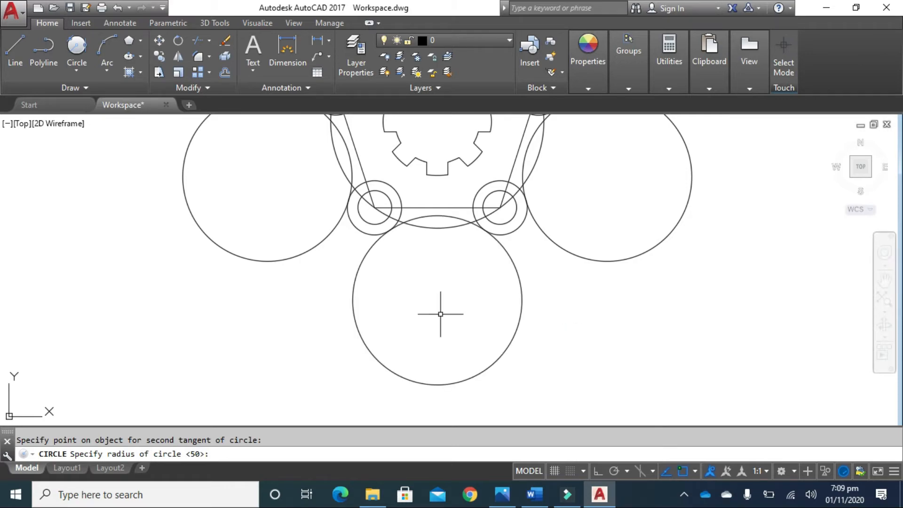
# Trim away the outer portions of the five radius 50 circles, keeping only the arcs that connect neighbouring lobes
pyautogui.moveTo(536, 200)
pyautogui.mouseDown(button='middle')
pyautogui.moveTo(540, 243)
pyautogui.moveTo(498, 376)
pyautogui.mouseUp(button='middle')
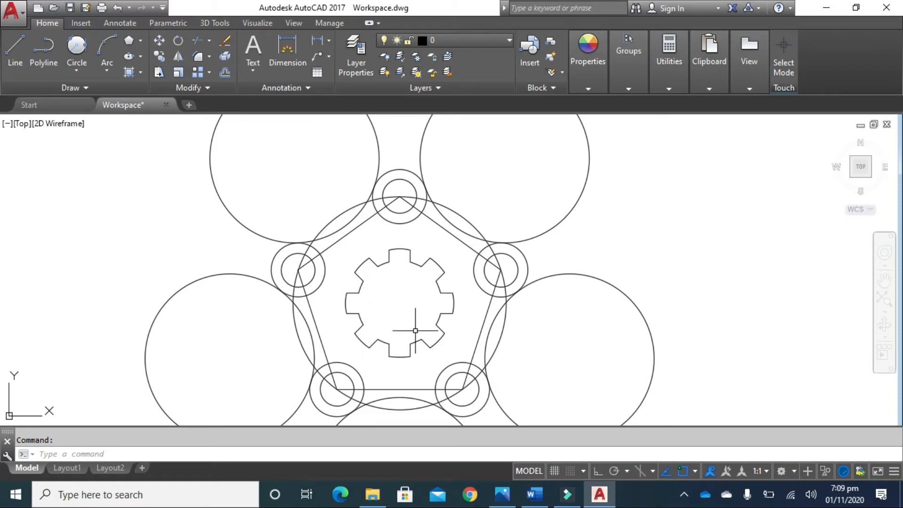
pyautogui.scroll(-4, 426, 303)
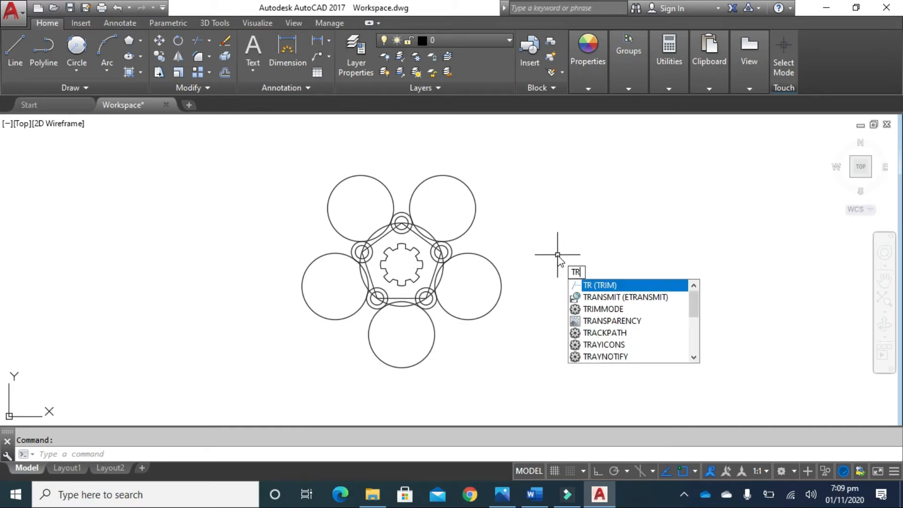
pyautogui.press('Return')
pyautogui.press('Return')
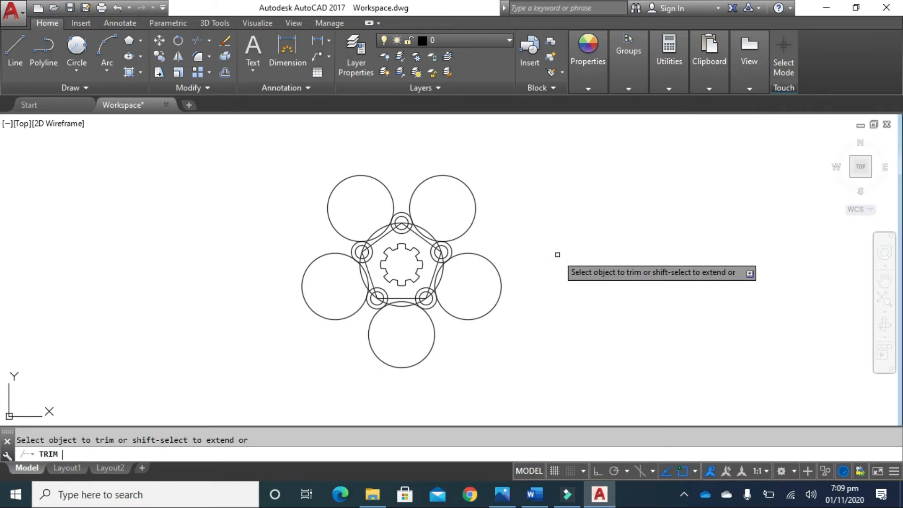
pyautogui.click(480, 213)
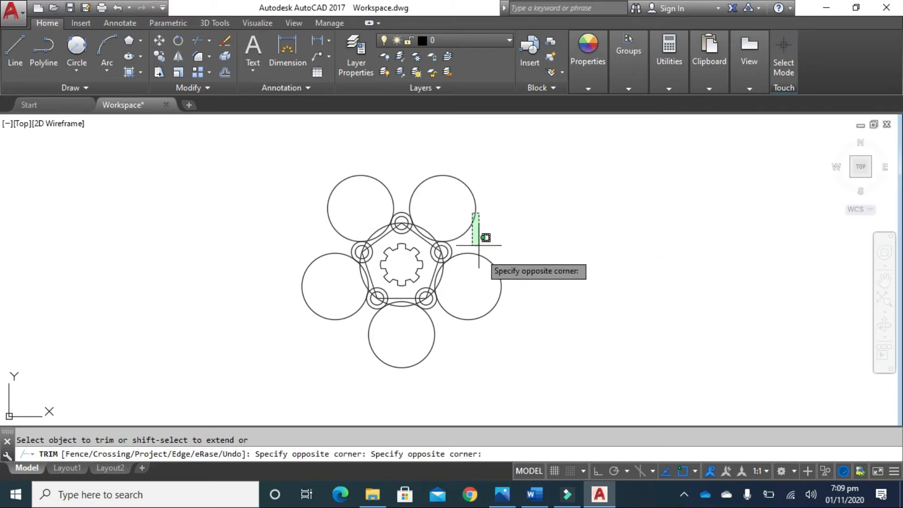
pyautogui.click(470, 254)
pyautogui.click(376, 341)
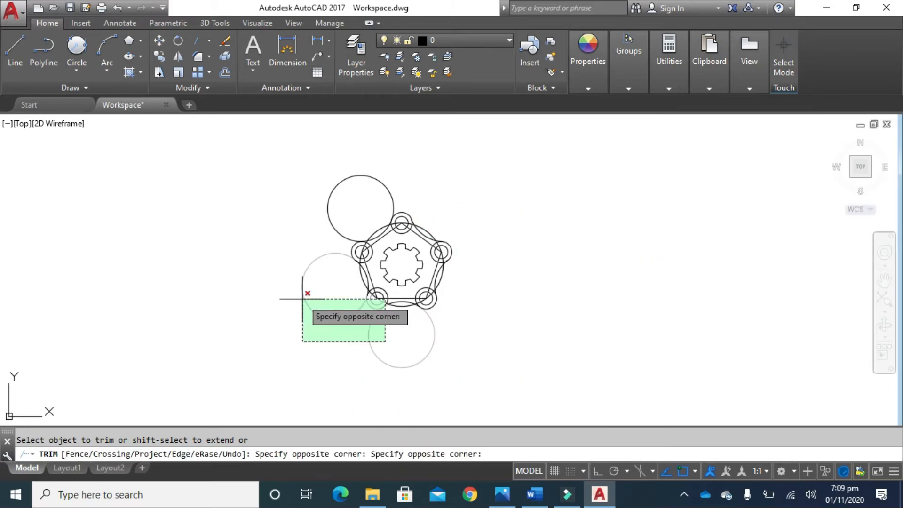
pyautogui.click(308, 314)
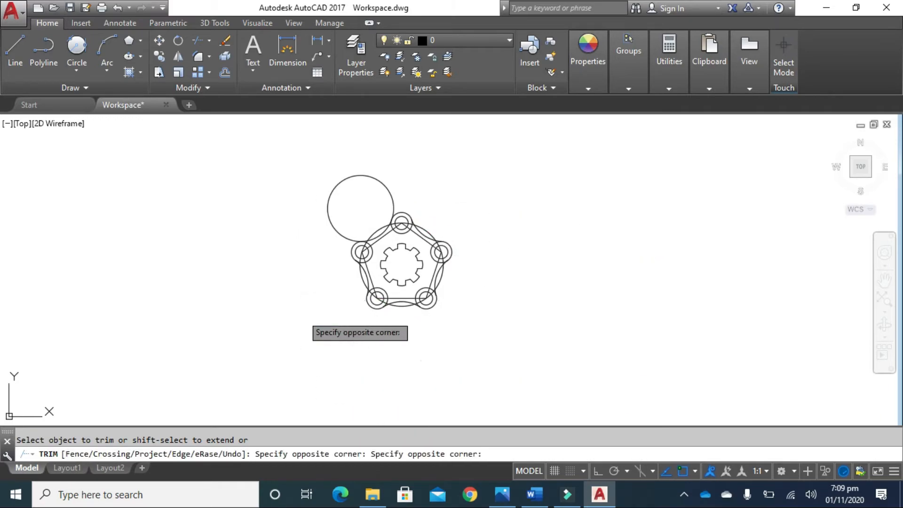
pyautogui.click(362, 159)
pyautogui.click(315, 218)
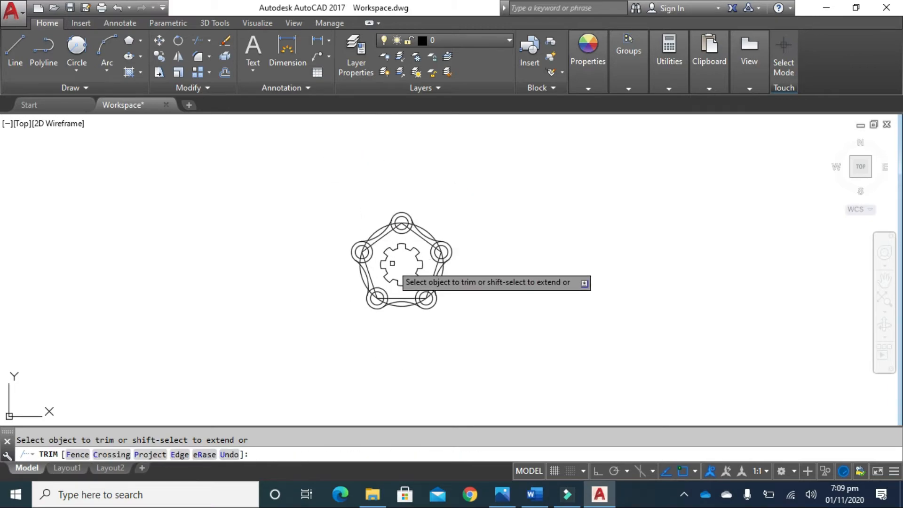
pyautogui.scroll(4, 394, 261)
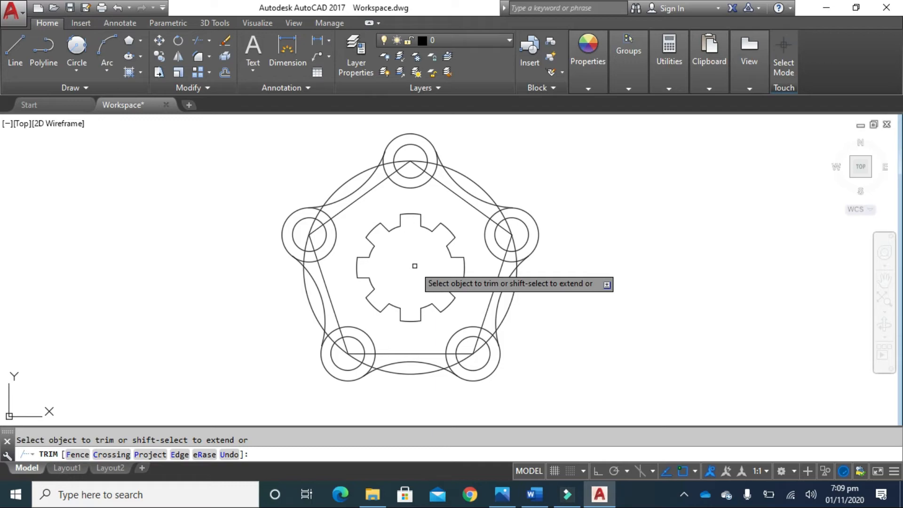
pyautogui.press('Escape')
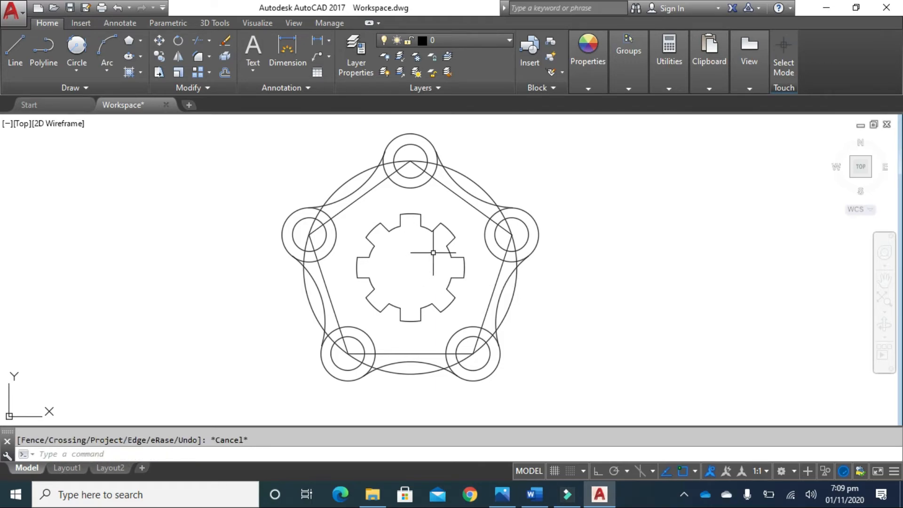
# Erase the construction pentagon joining the centres of the five corner holes
pyautogui.click(449, 191)
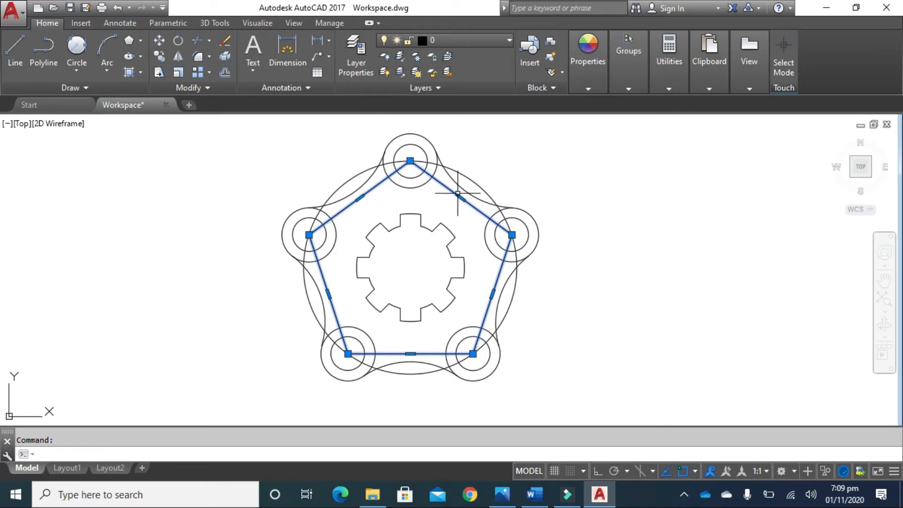
pyautogui.write('ER')
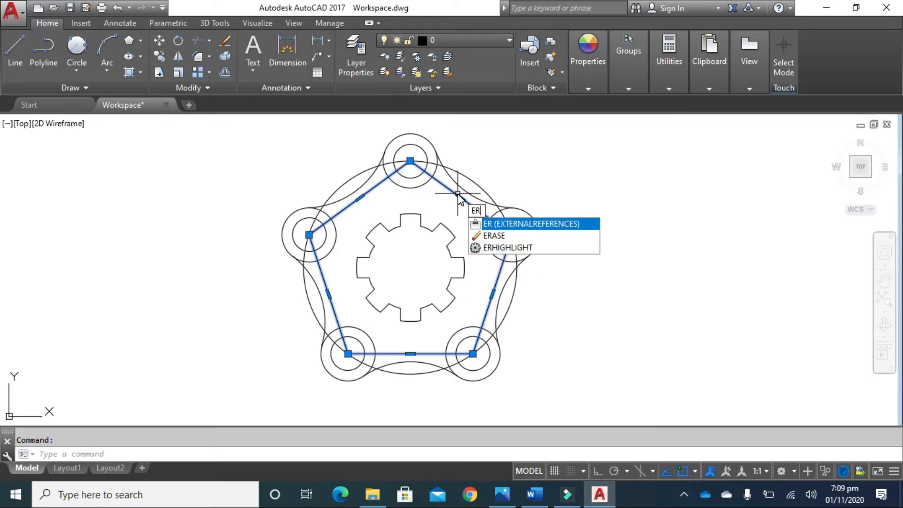
pyautogui.press('Down')
pyautogui.press('Return')
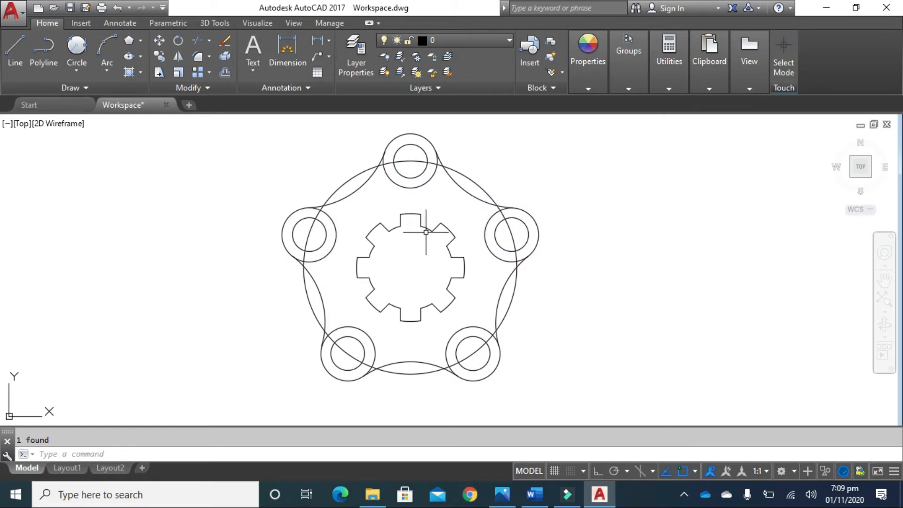
# Trim the parts of the five radius 16 lobe circles that lie inside the 126 diameter circle
pyautogui.scroll(1, 429, 262)
pyautogui.scroll(-1, 430, 266)
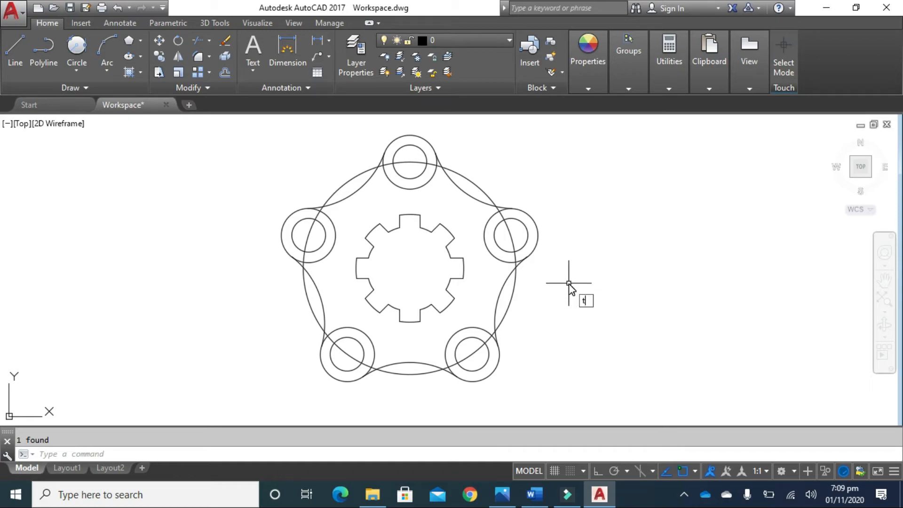
pyautogui.write('r')
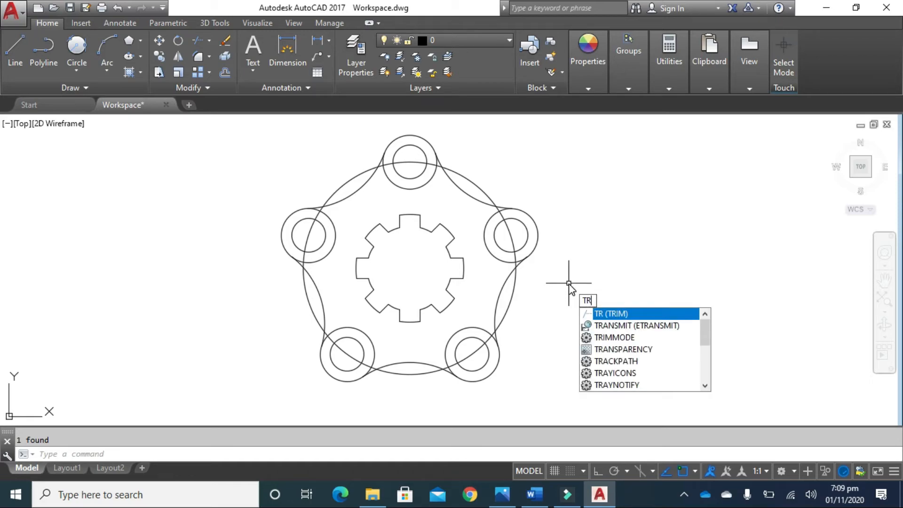
pyautogui.press('Return')
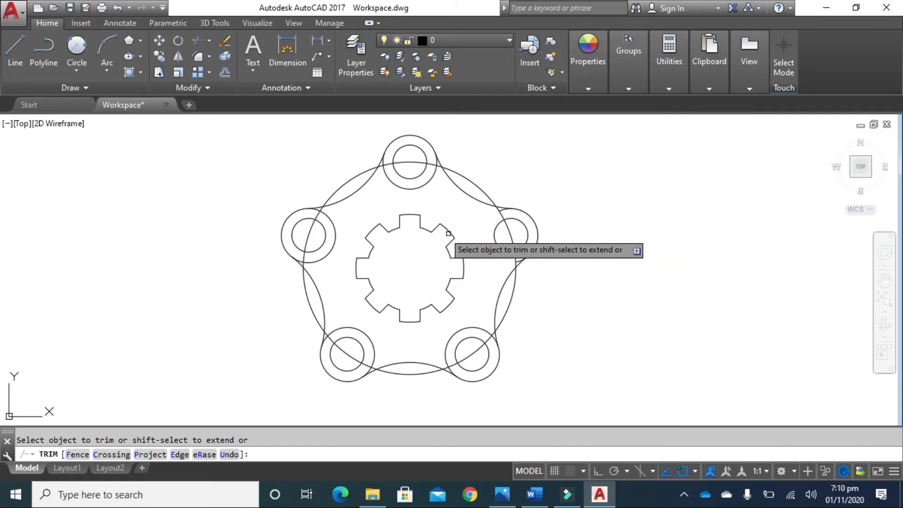
pyautogui.click(417, 188)
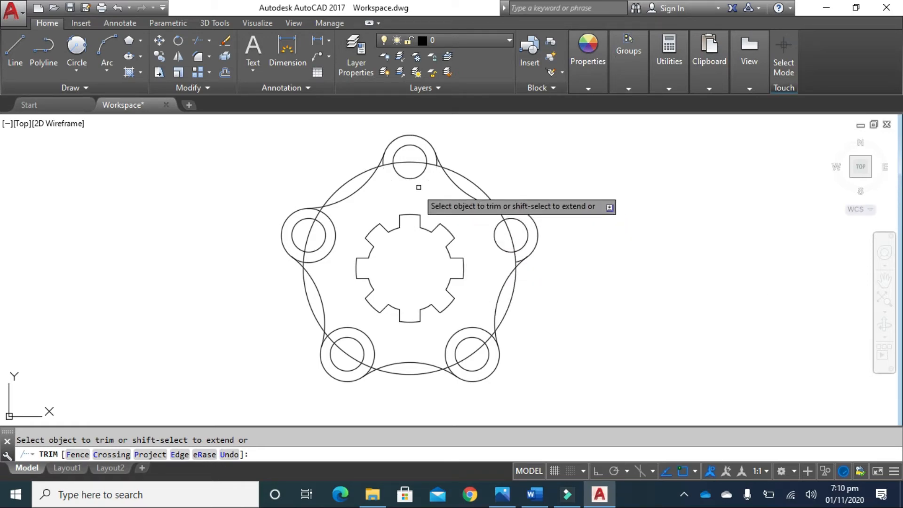
pyautogui.click(338, 238)
pyautogui.click(353, 327)
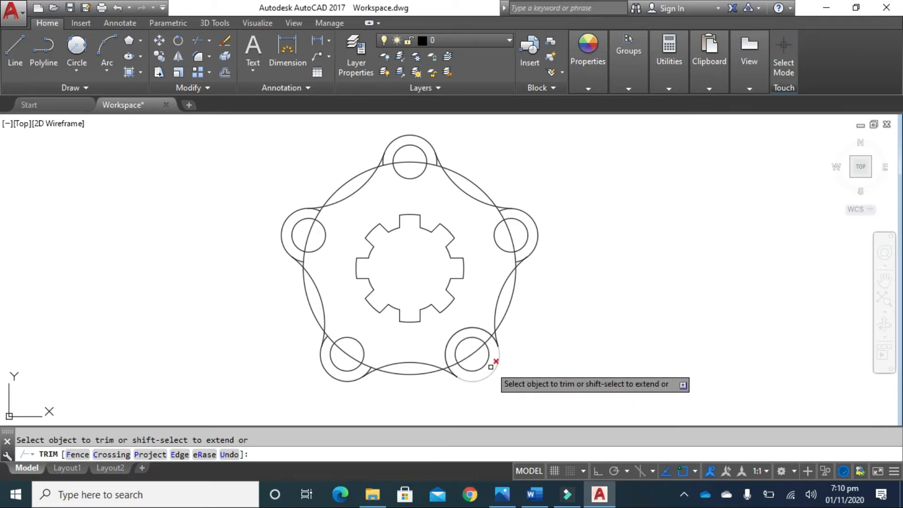
pyautogui.click(459, 336)
# Trim the leftover radius 16 arc stubs between the tangent points and the 126 diameter circle at both bottom lobes
pyautogui.scroll(5, 490, 356)
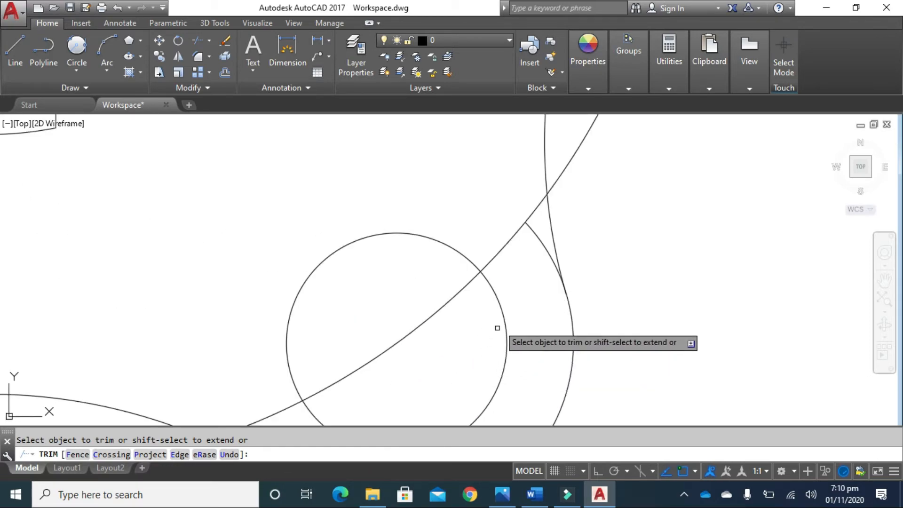
pyautogui.scroll(-5, 476, 349)
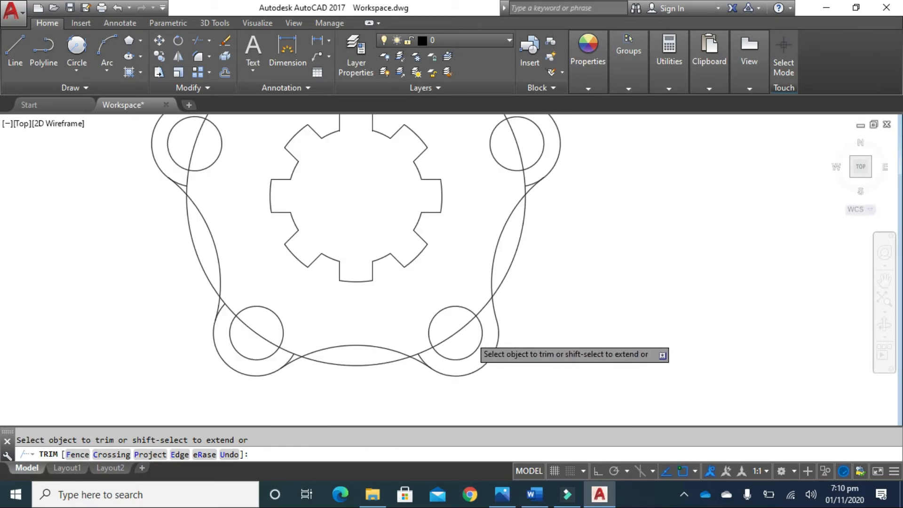
pyautogui.scroll(4, 496, 337)
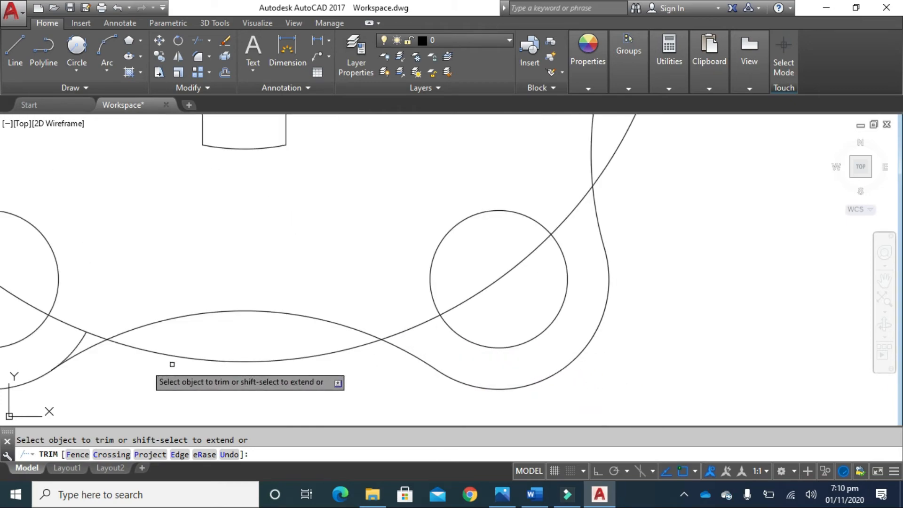
pyautogui.scroll(-2, 118, 359)
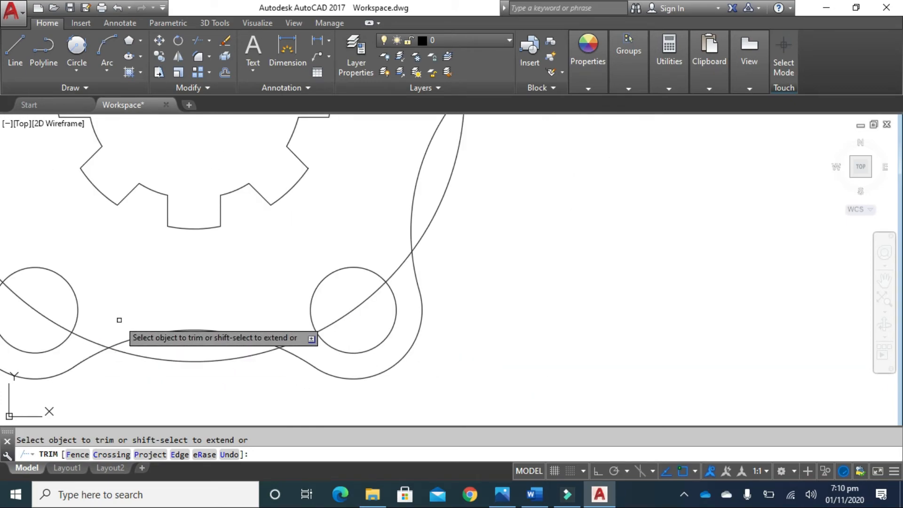
pyautogui.moveTo(119, 319); pyautogui.dragTo(409, 298, button='middle')
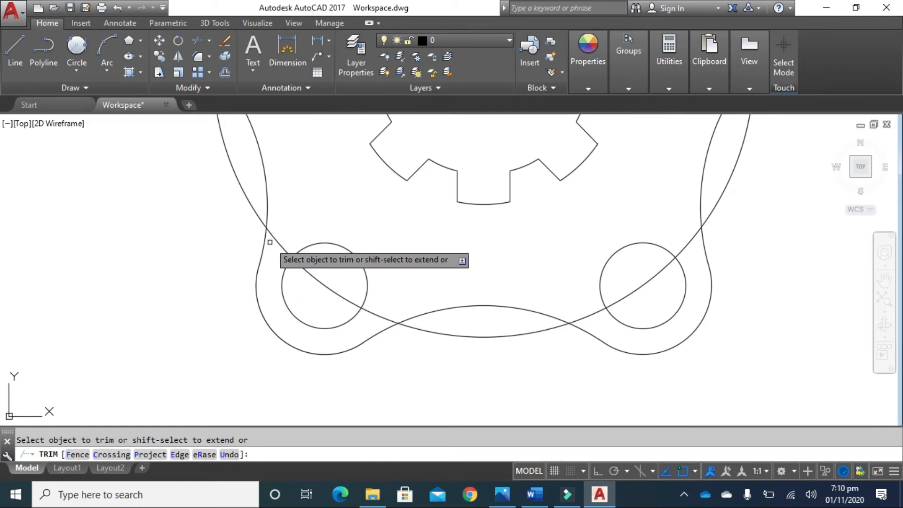
pyautogui.moveTo(312, 207)
pyautogui.mouseDown(button='middle')
pyautogui.moveTo(354, 312)
pyautogui.moveTo(363, 429)
pyautogui.mouseUp(button='middle')
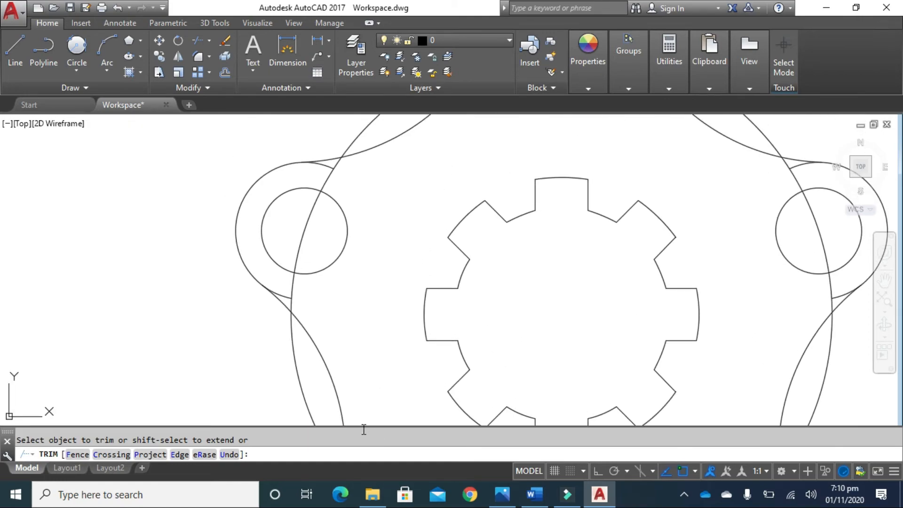
# Trim the leftover radius 16 arc stubs on both sides of the upper-left and top lobes
pyautogui.click(281, 288)
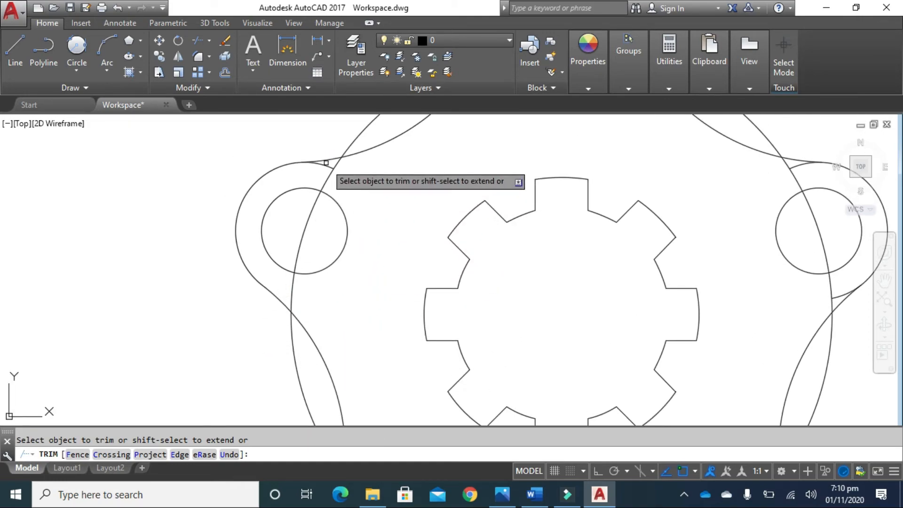
pyautogui.click(327, 165)
pyautogui.scroll(-2, 384, 174)
pyautogui.moveTo(350, 195); pyautogui.dragTo(96, 372, button='middle')
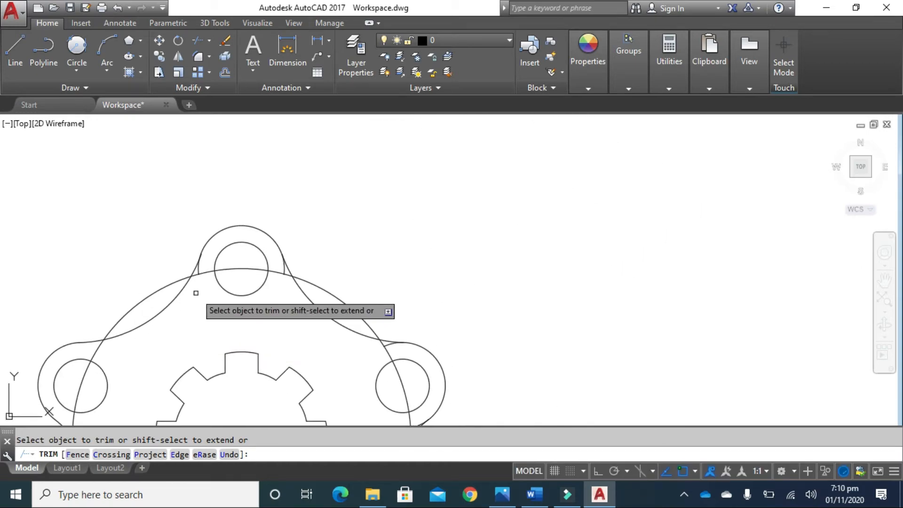
pyautogui.scroll(4, 196, 293)
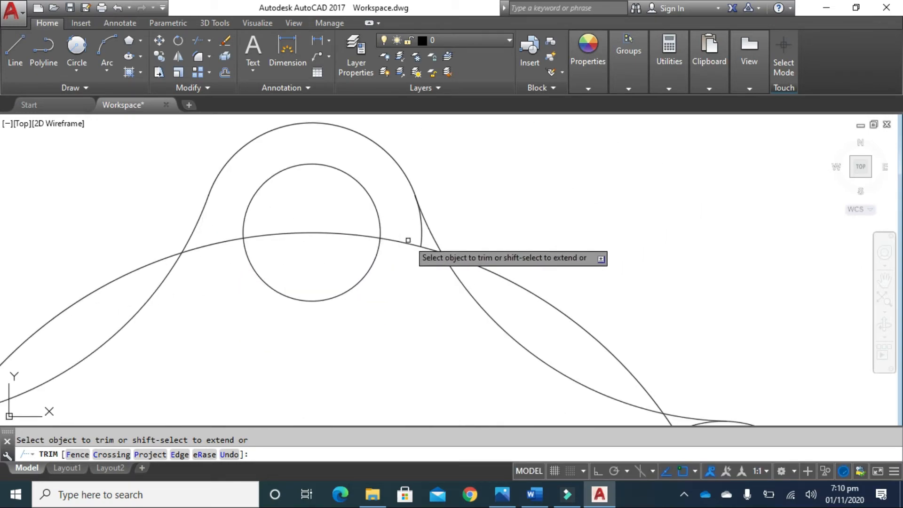
pyautogui.click(422, 236)
# Trim the two leftover radius 16 arc stubs at the upper-right lobe and finish trimming
pyautogui.scroll(-6, 424, 263)
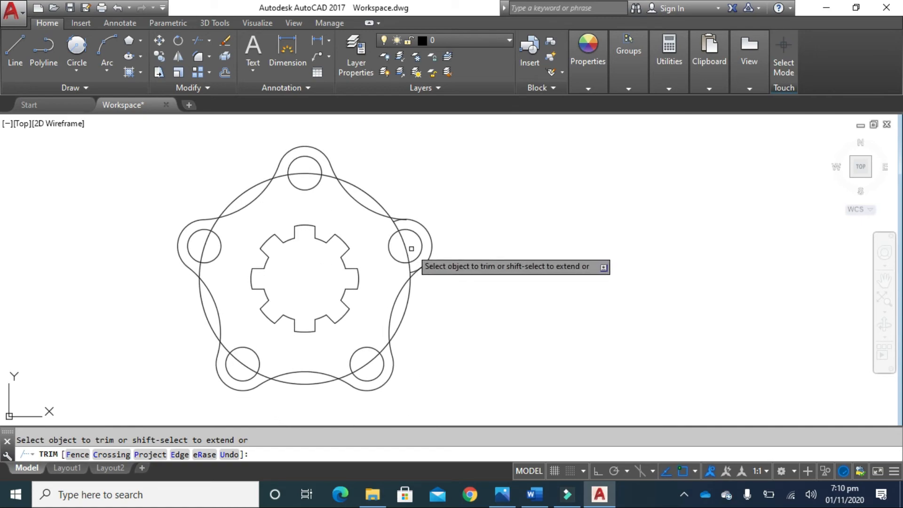
pyautogui.scroll(6, 411, 248)
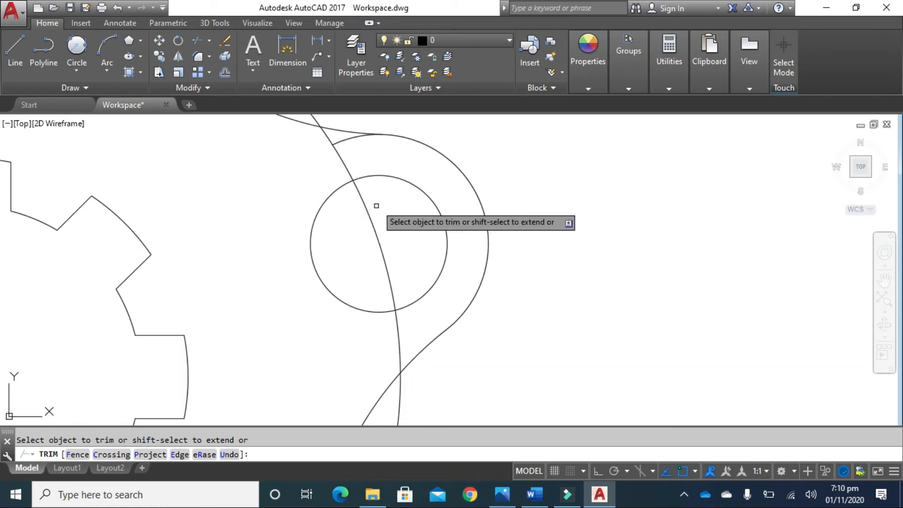
pyautogui.scroll(-6, 208, 250)
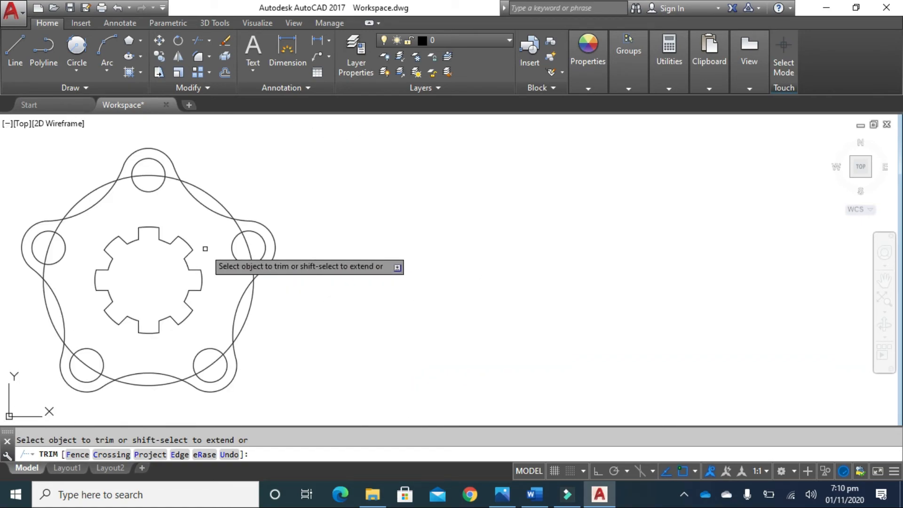
pyautogui.press('Escape')
# Move the whole plate geometry from layer 0 onto the Drawing layer and clear the selection
pyautogui.moveTo(90, 254); pyautogui.dragTo(334, 248, button='middle')
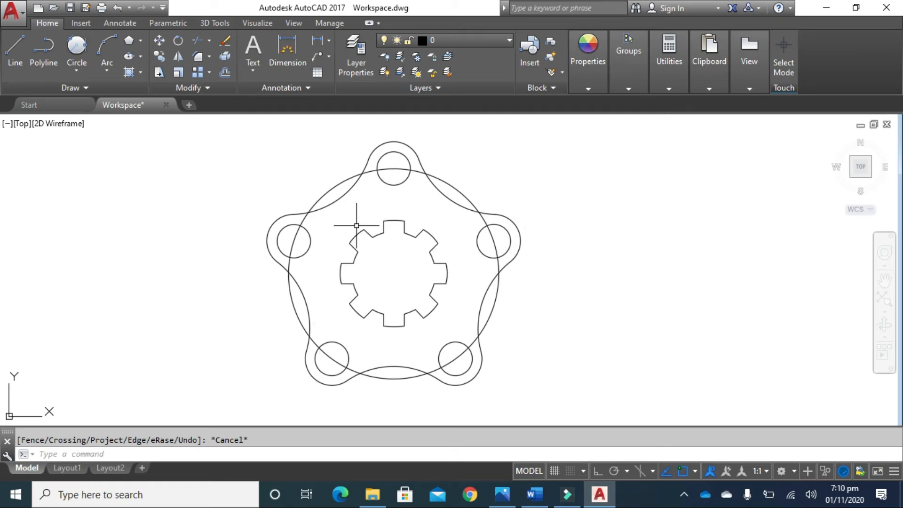
pyautogui.click(505, 39)
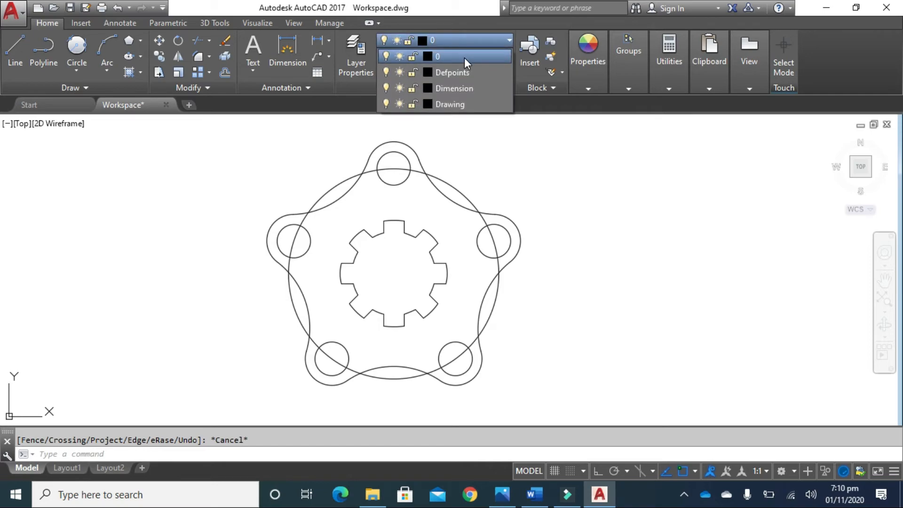
pyautogui.click(464, 57)
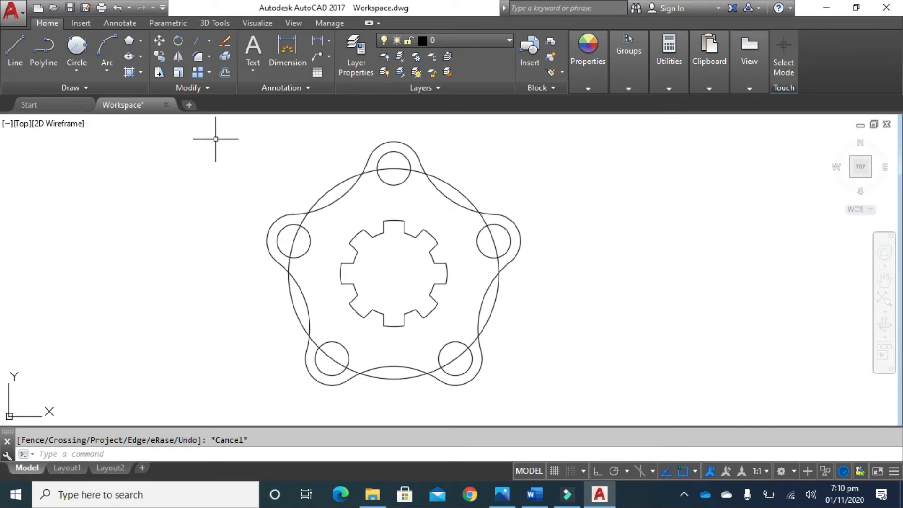
pyautogui.click(229, 137)
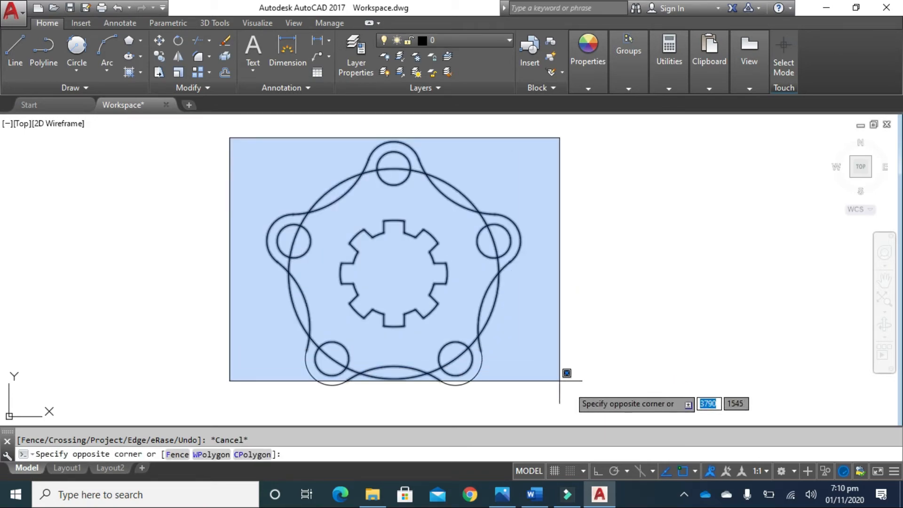
pyautogui.click(587, 396)
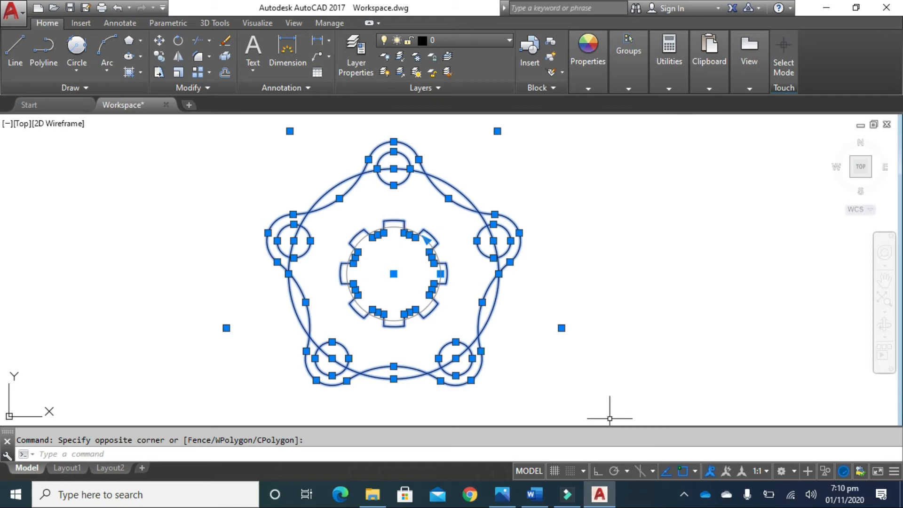
pyautogui.click(506, 42)
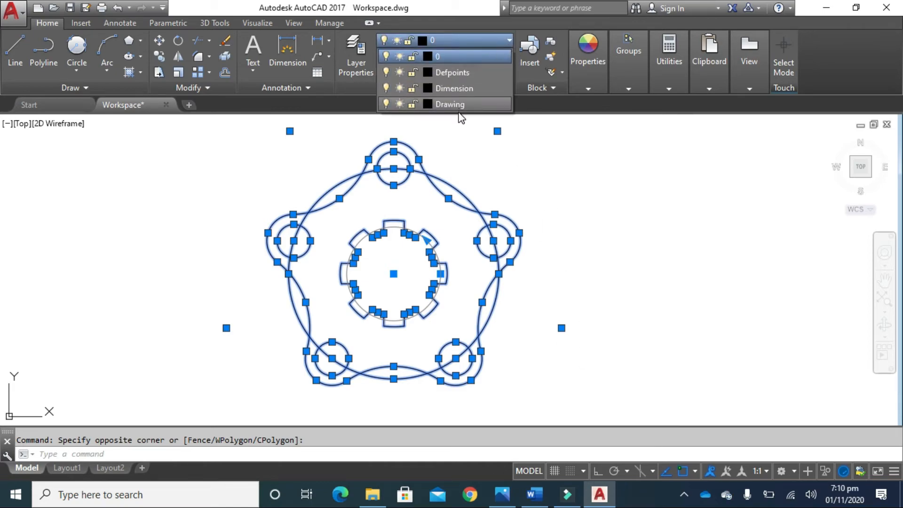
pyautogui.click(454, 105)
pyautogui.click(454, 104)
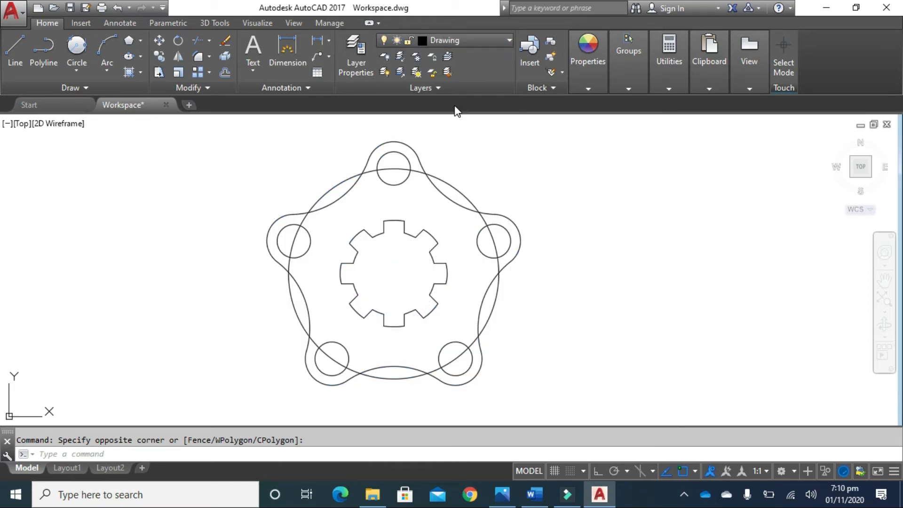
pyautogui.hotkey('ctrl', 'a')
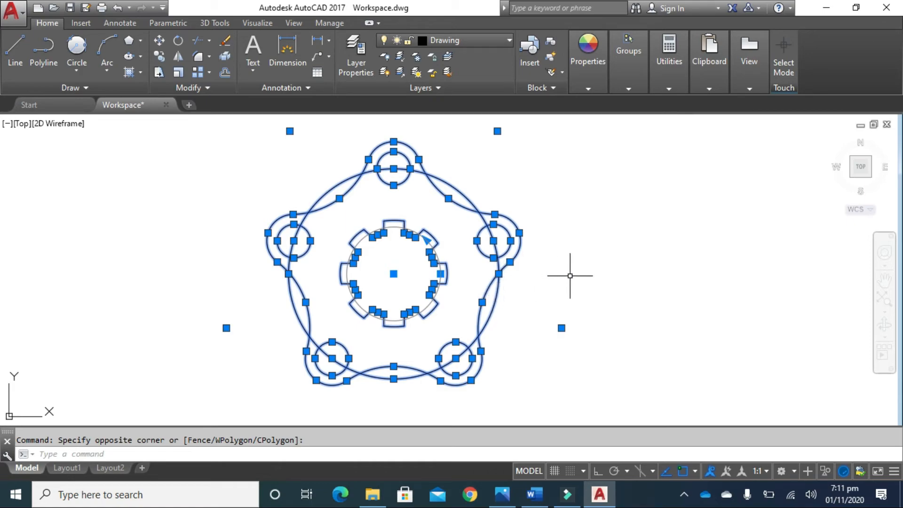
pyautogui.press('Escape')
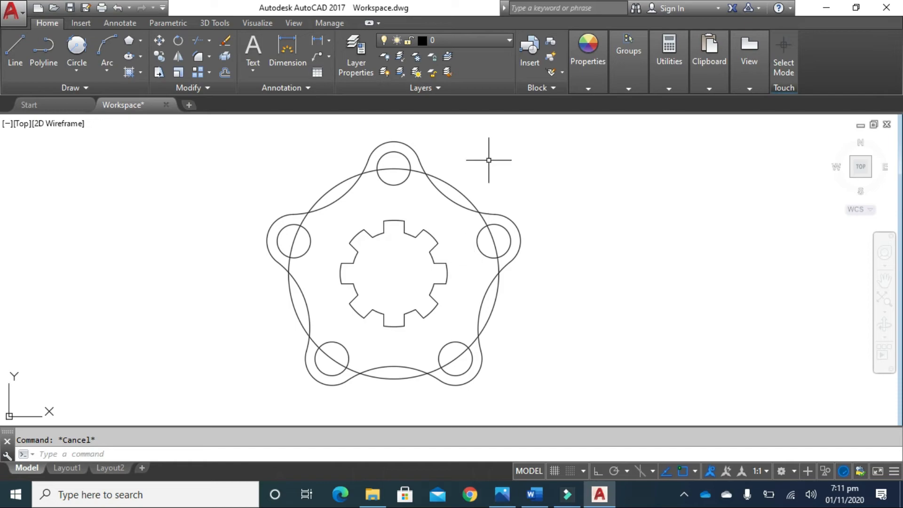
# With layer 0 current, add radius dimensions to the lower-right lobe's outer arc and the upper-right lobe's hole
pyautogui.click(473, 41)
pyautogui.click(461, 59)
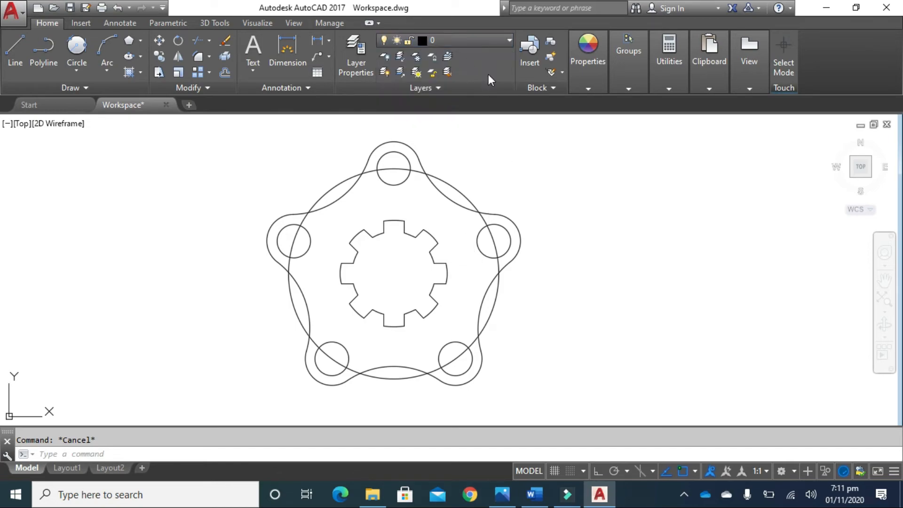
pyautogui.click(327, 42)
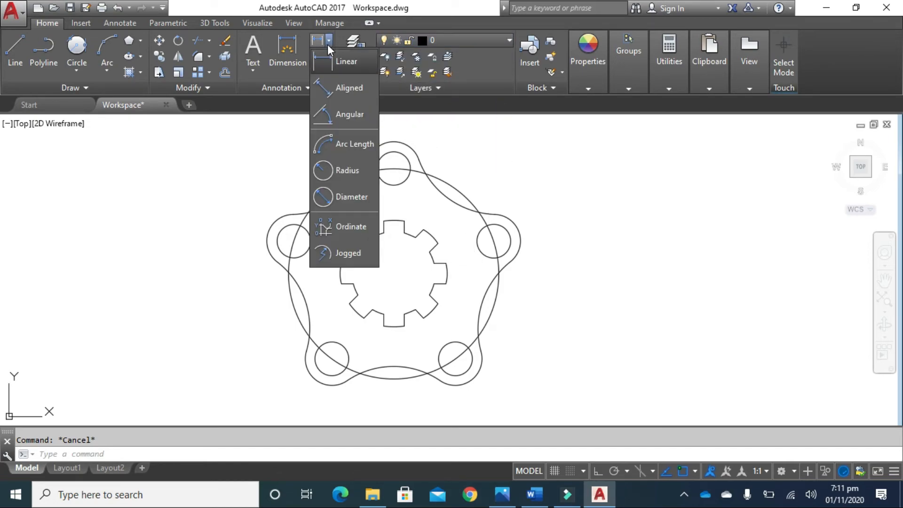
pyautogui.click(348, 171)
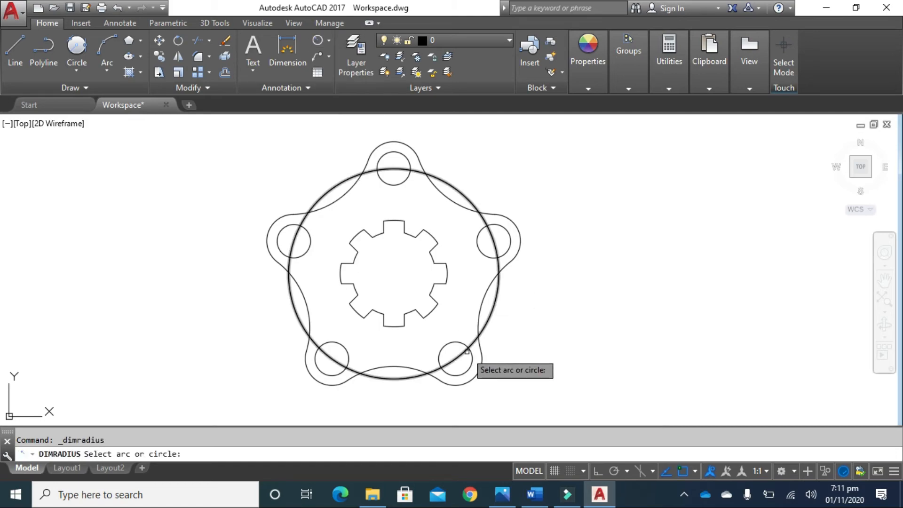
pyautogui.click(475, 380)
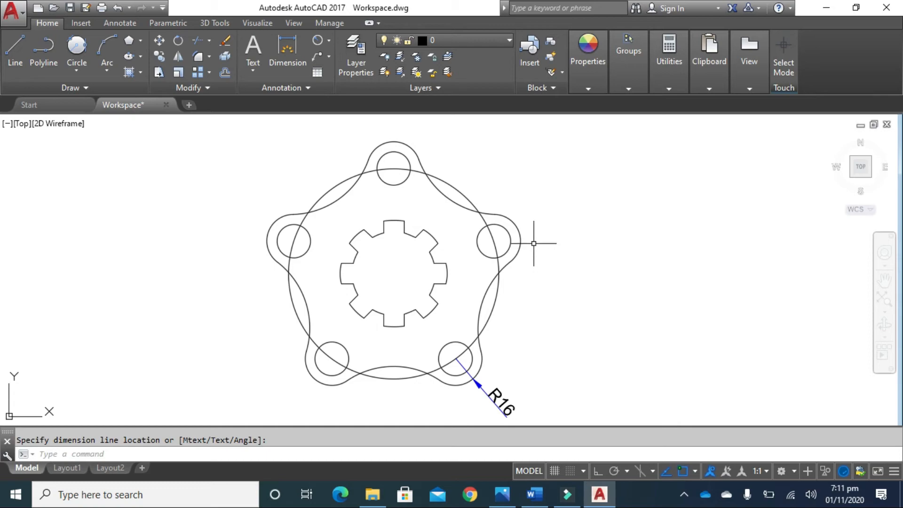
pyautogui.press('Return')
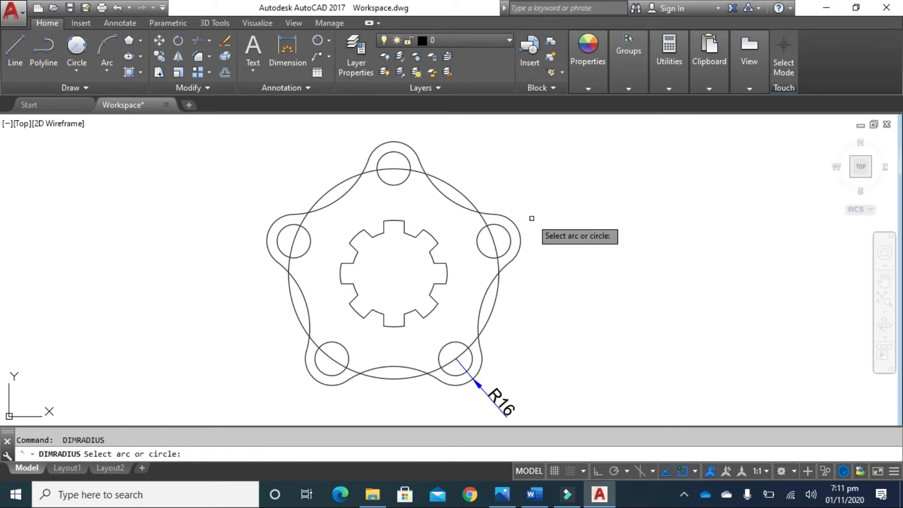
pyautogui.click(510, 233)
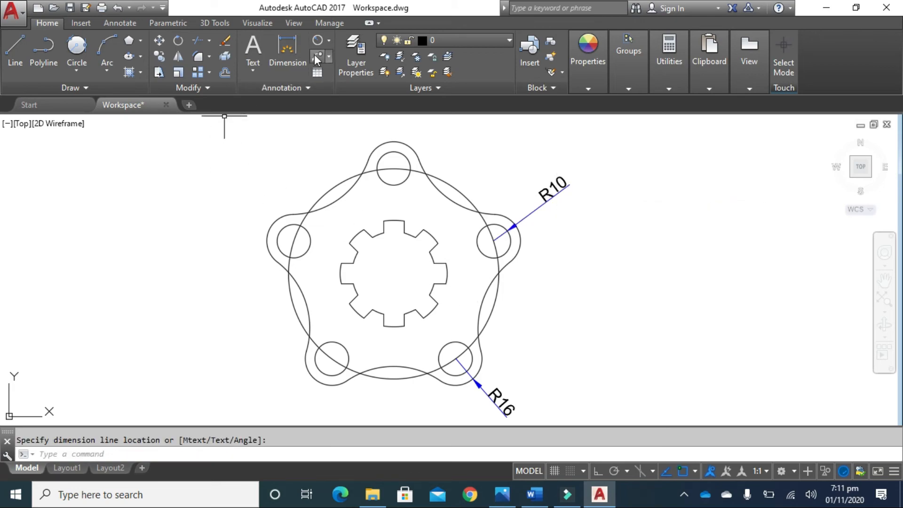
# Add diameter dimensions to the outer slot arc and the inner arc of the central slotted opening, placing both outside the plate
pyautogui.click(328, 41)
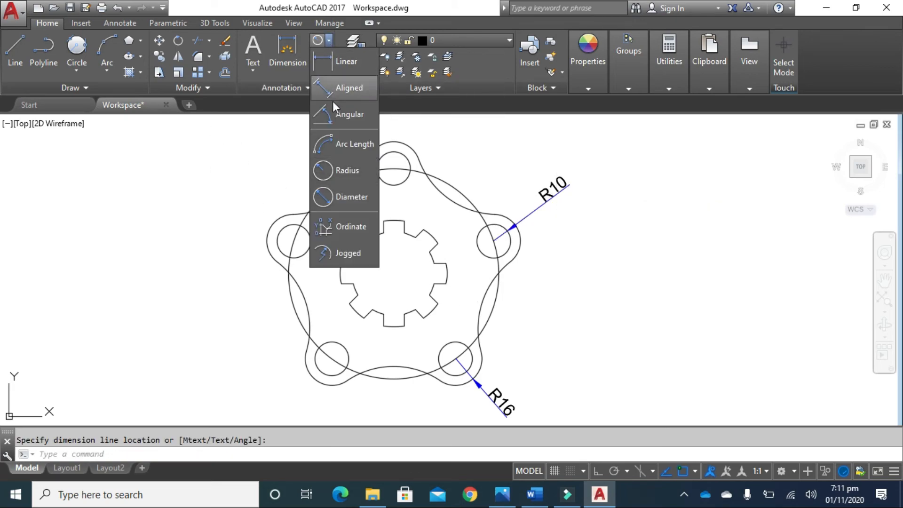
pyautogui.click(348, 181)
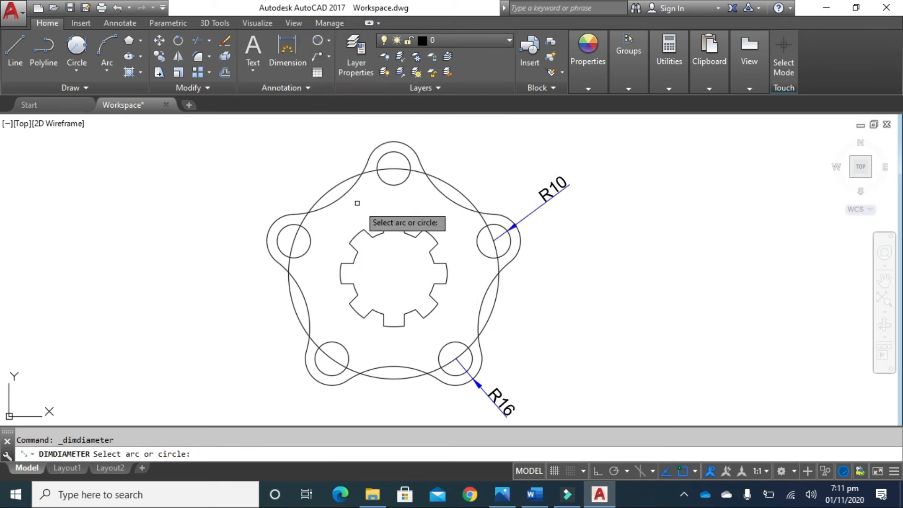
pyautogui.click(429, 235)
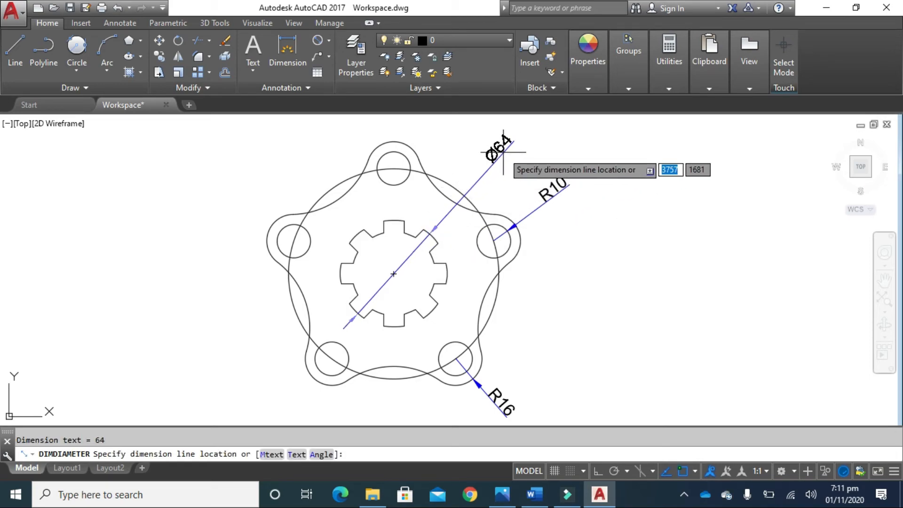
pyautogui.click(508, 160)
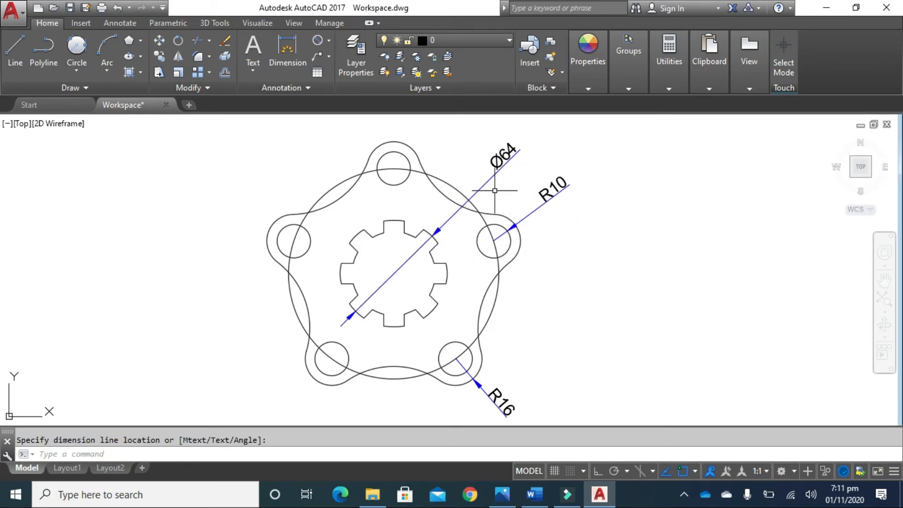
pyautogui.click(320, 42)
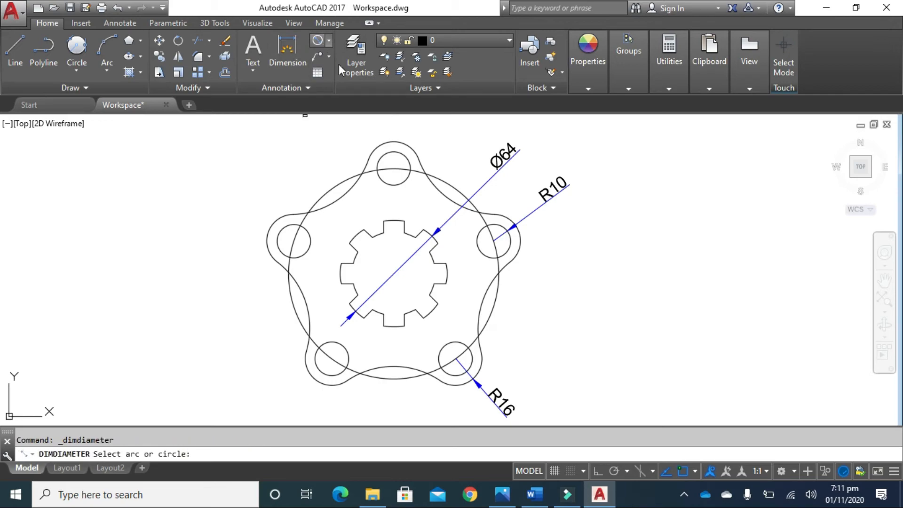
pyautogui.click(432, 290)
pyautogui.click(546, 336)
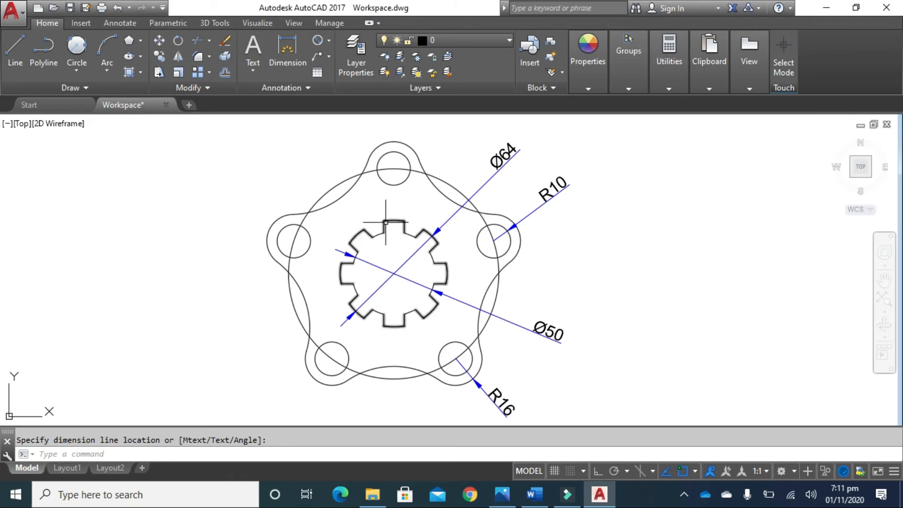
# Add an arc length dimension to the outer arc of the central opening's upper-left slot
pyautogui.click(328, 41)
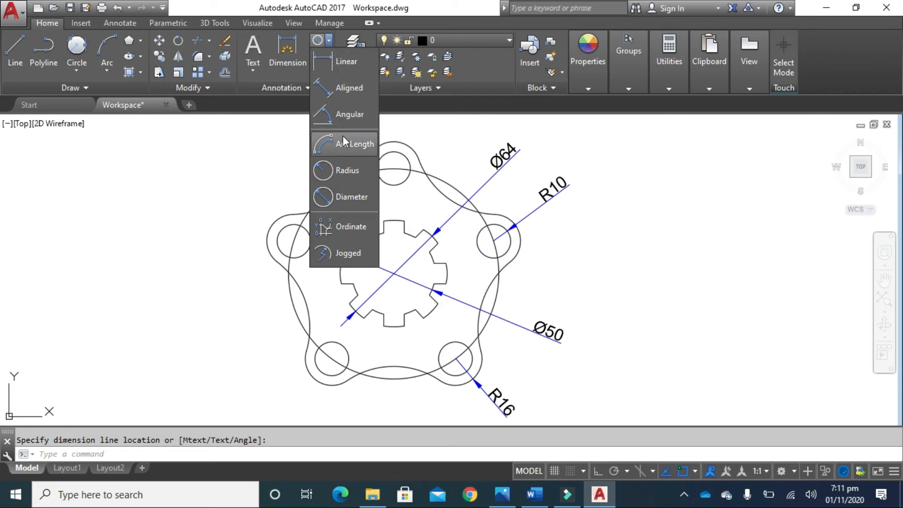
pyautogui.click(354, 146)
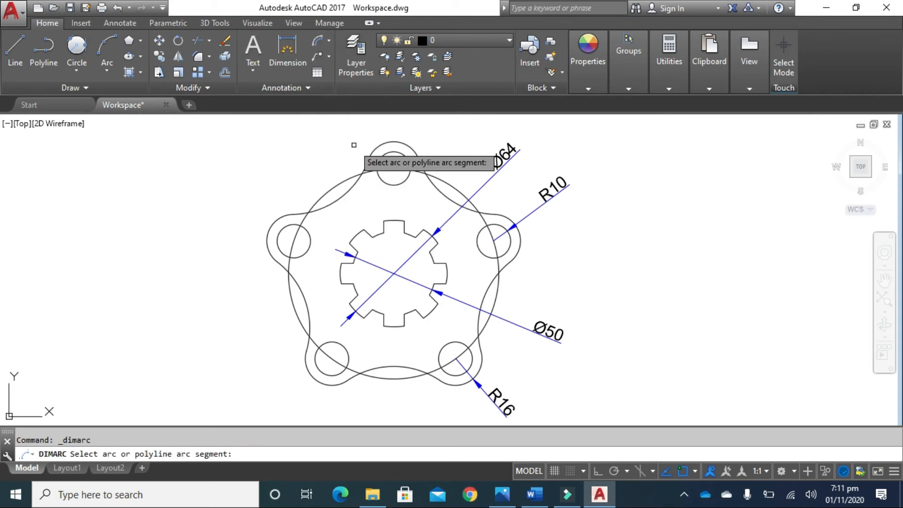
pyautogui.click(356, 236)
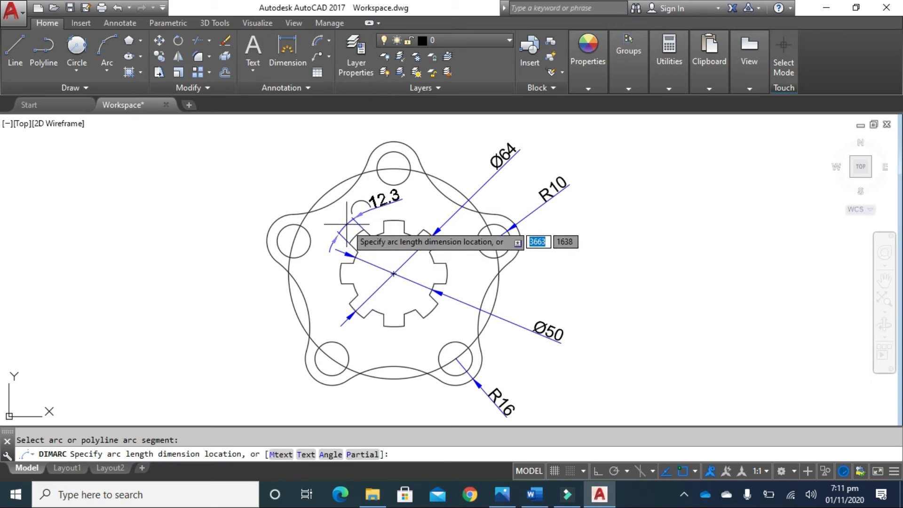
pyautogui.click(347, 225)
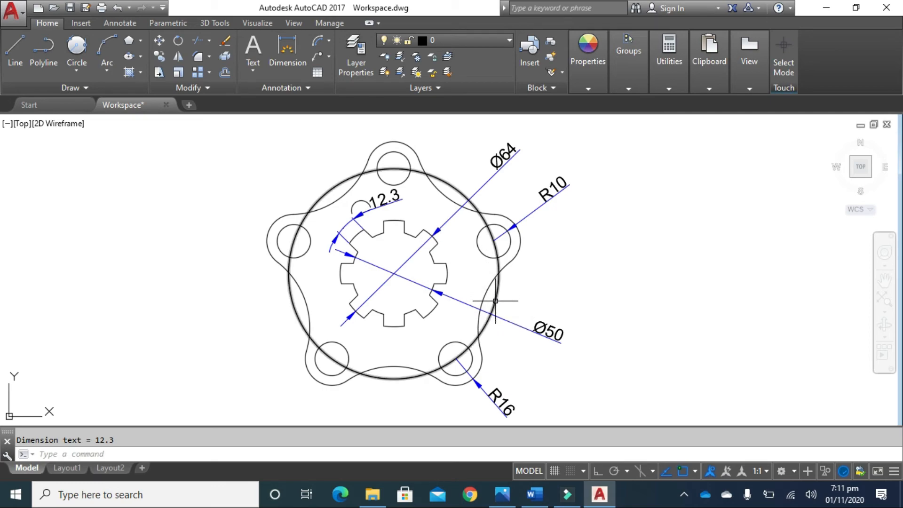
# Add a diameter dimension to the large circle through the lobe holes, placing its text to the right of the plate
pyautogui.click(329, 40)
pyautogui.click(355, 196)
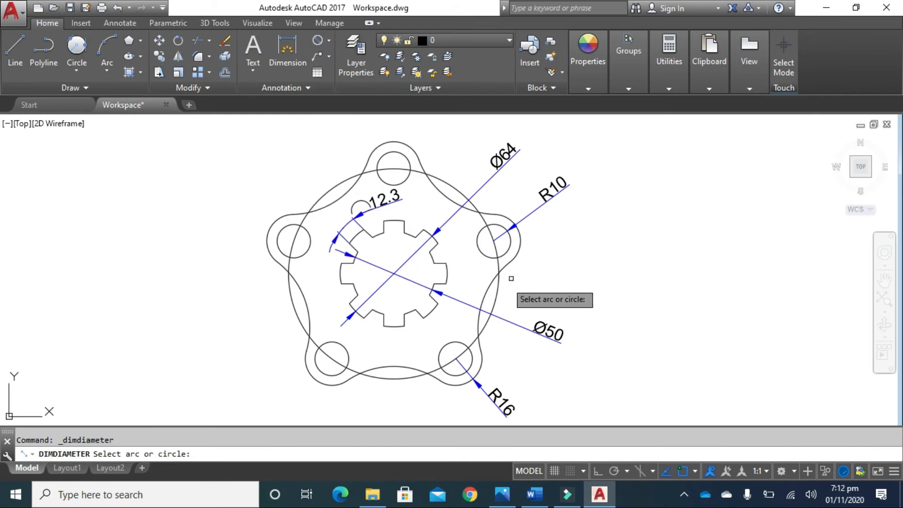
pyautogui.click(497, 300)
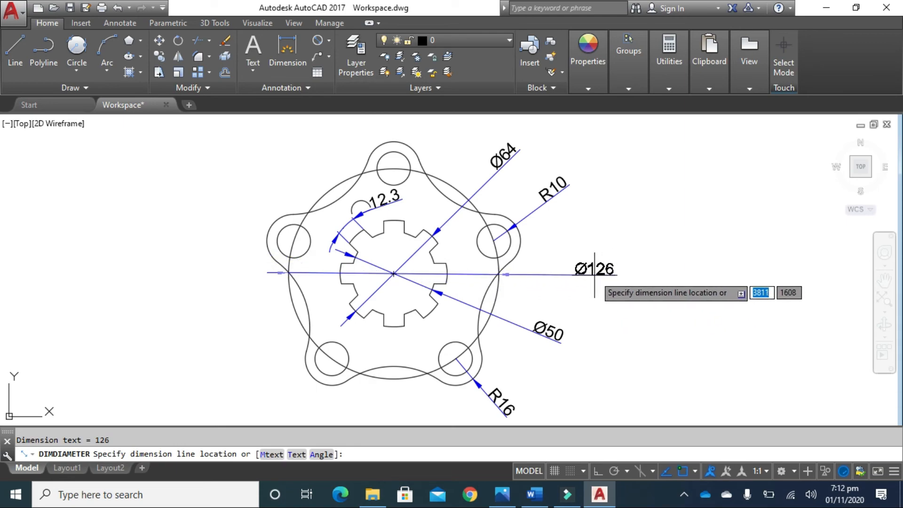
pyautogui.click(594, 274)
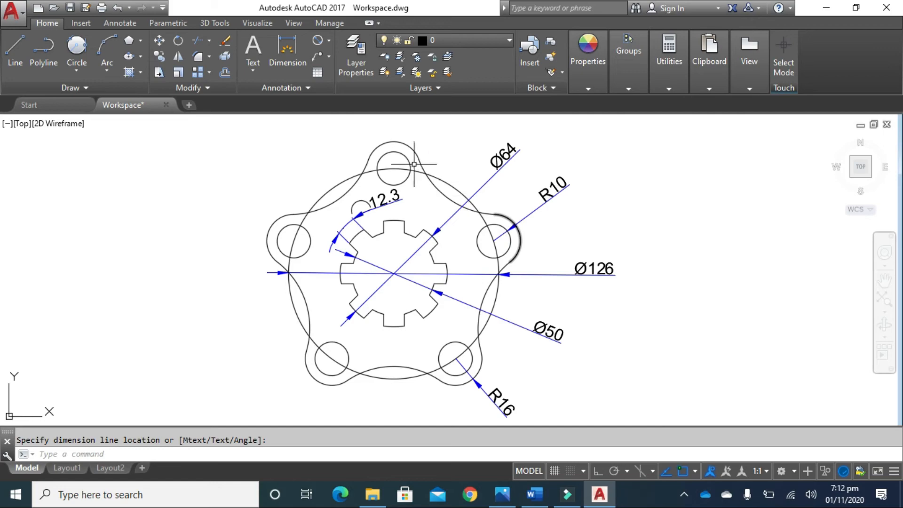
# Add a radius dimension to the concave arc joining the upper-left and lower-left lobes, with its text outside the plate
pyautogui.click(329, 43)
pyautogui.click(348, 171)
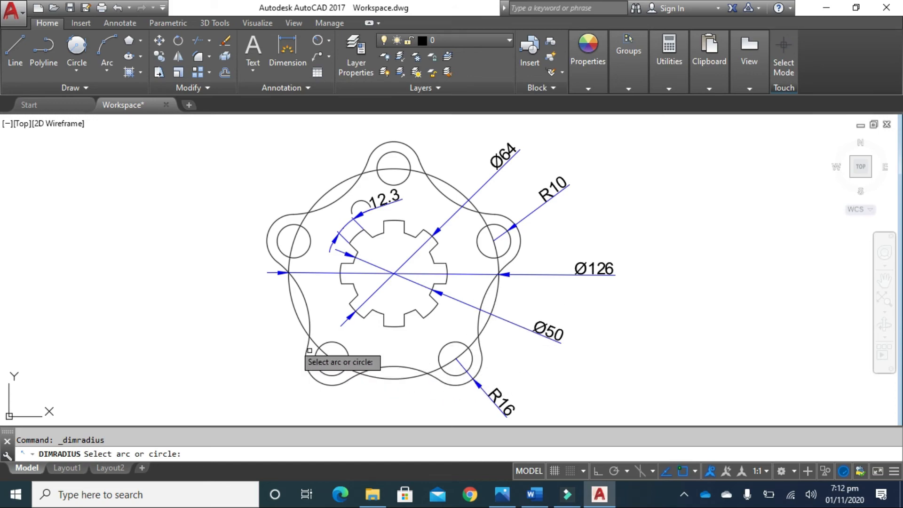
pyautogui.click(303, 297)
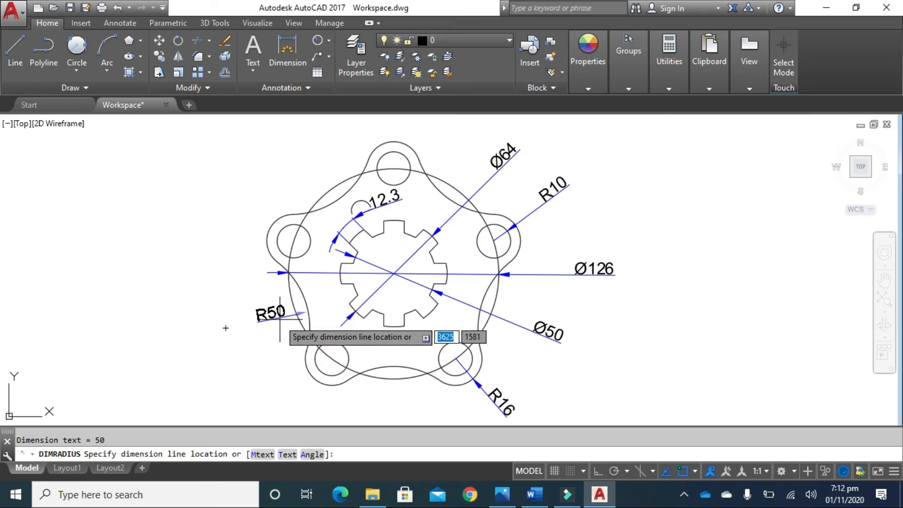
pyautogui.click(250, 318)
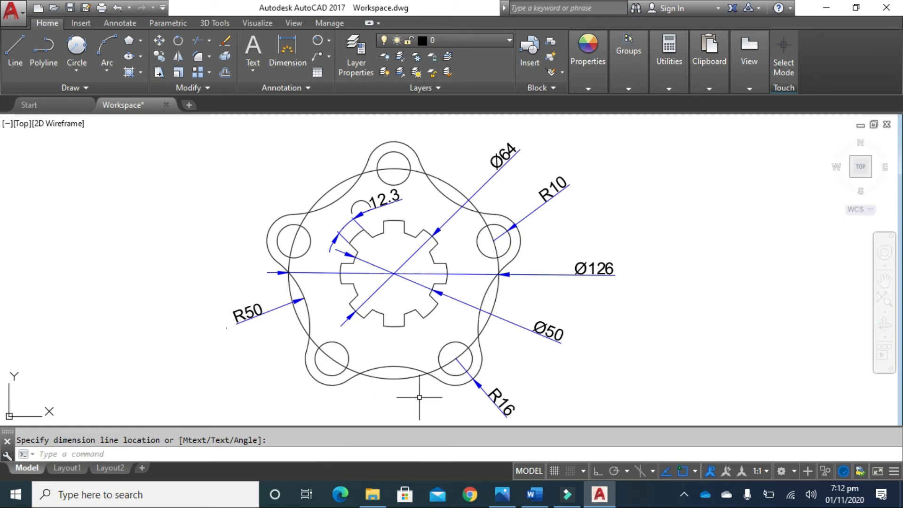
# Add the multiline text "Reference plate" with text height 6 just below the plate
pyautogui.moveTo(419, 397); pyautogui.dragTo(422, 318, button='middle')
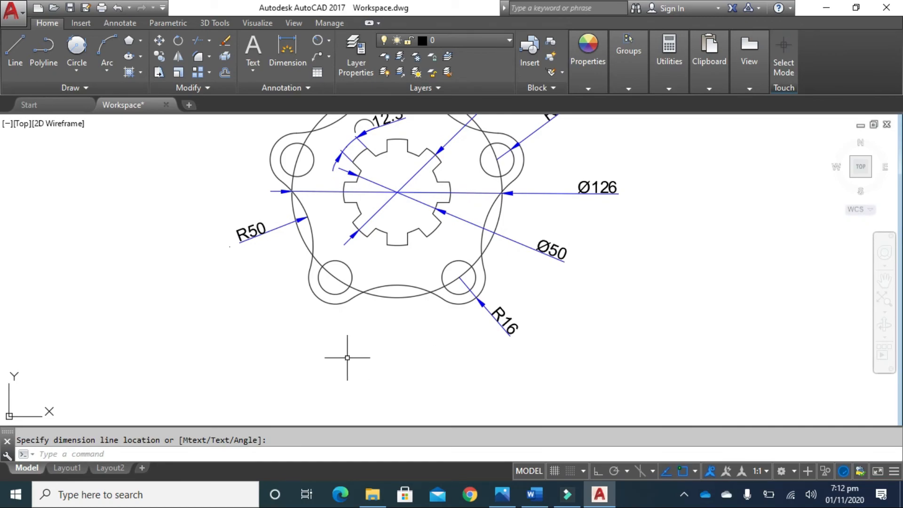
pyautogui.write('MT')
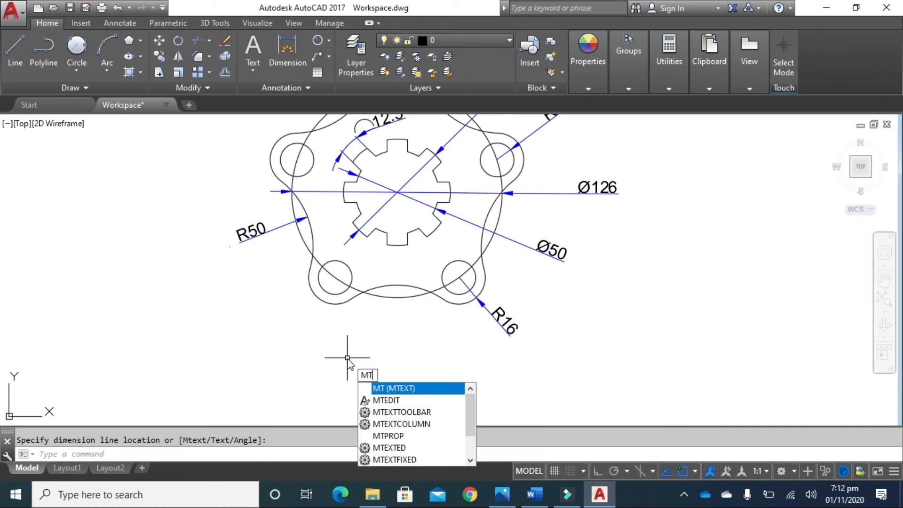
pyautogui.press('Return')
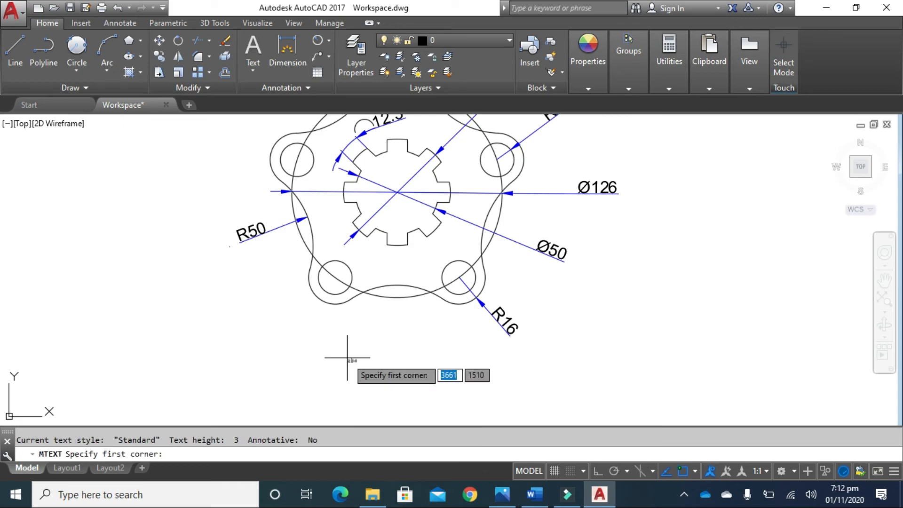
pyautogui.click(334, 332)
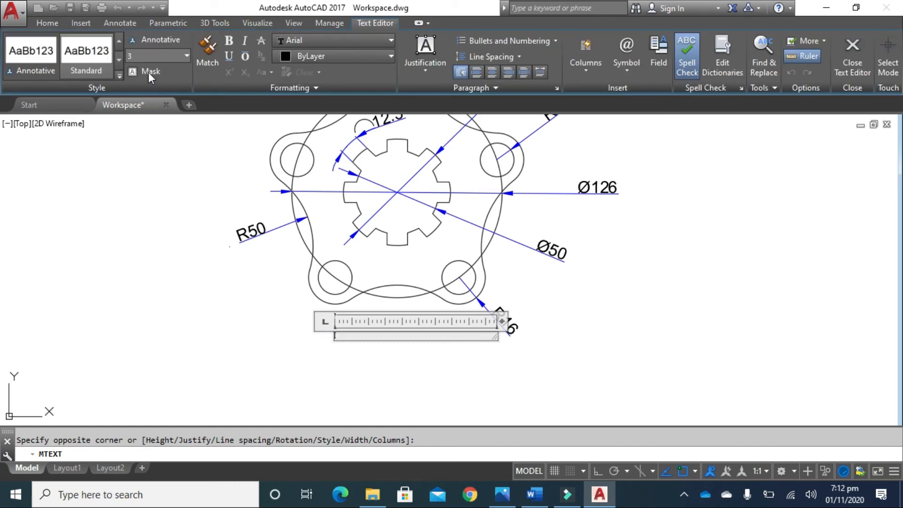
pyautogui.click(141, 56)
pyautogui.write('3')
pyautogui.write('6')
pyautogui.press('Return')
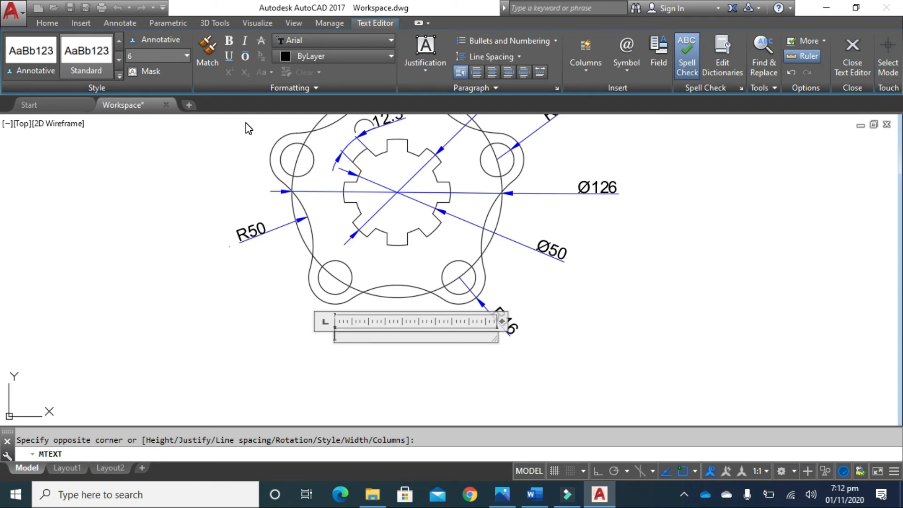
pyautogui.write('Re')
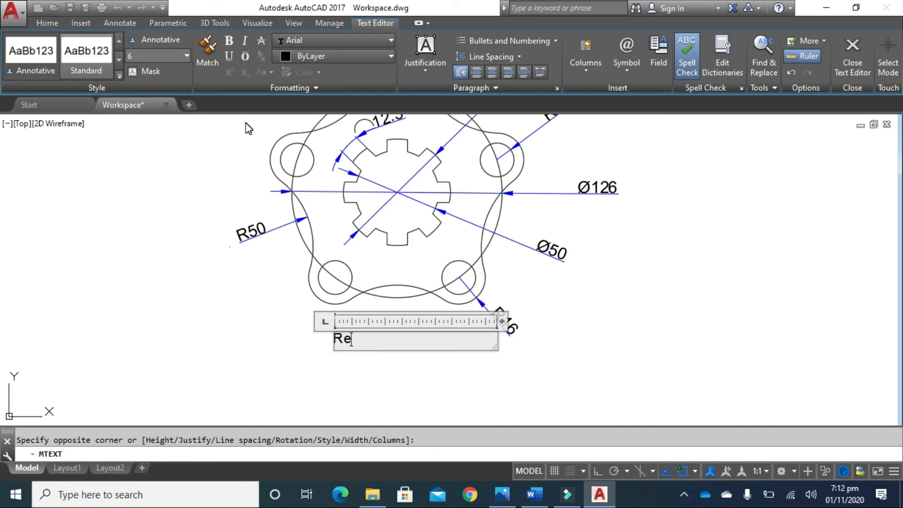
pyautogui.write('ference pla')
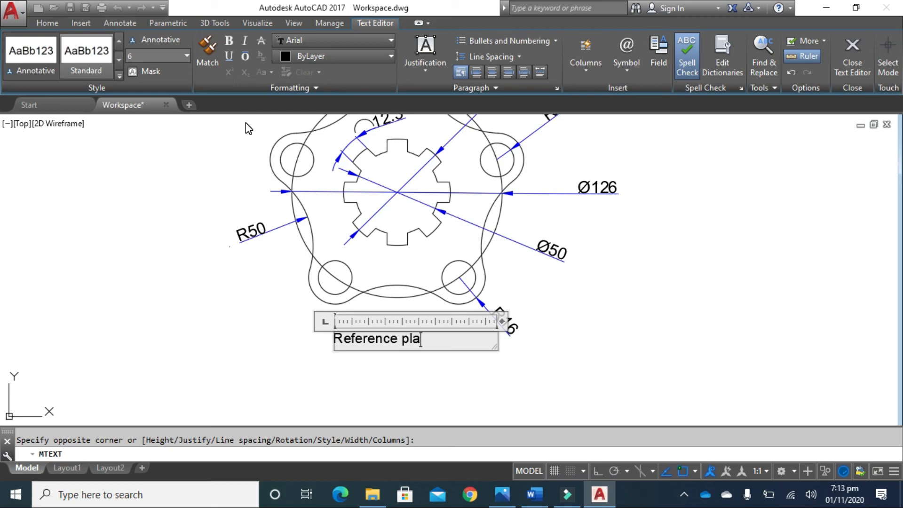
pyautogui.write('te')
pyautogui.click(627, 332)
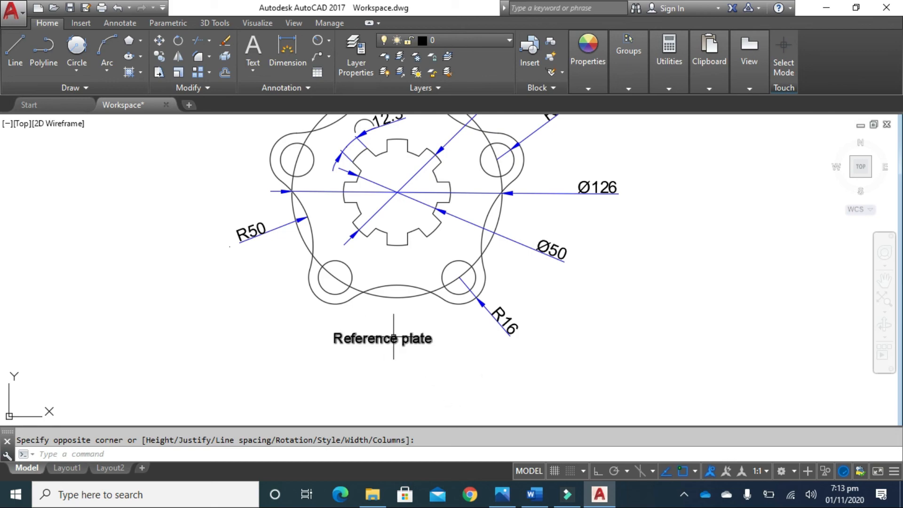
# Move the "Reference plate" label slightly down and to the right so it sits centred under the plate
pyautogui.click(369, 338)
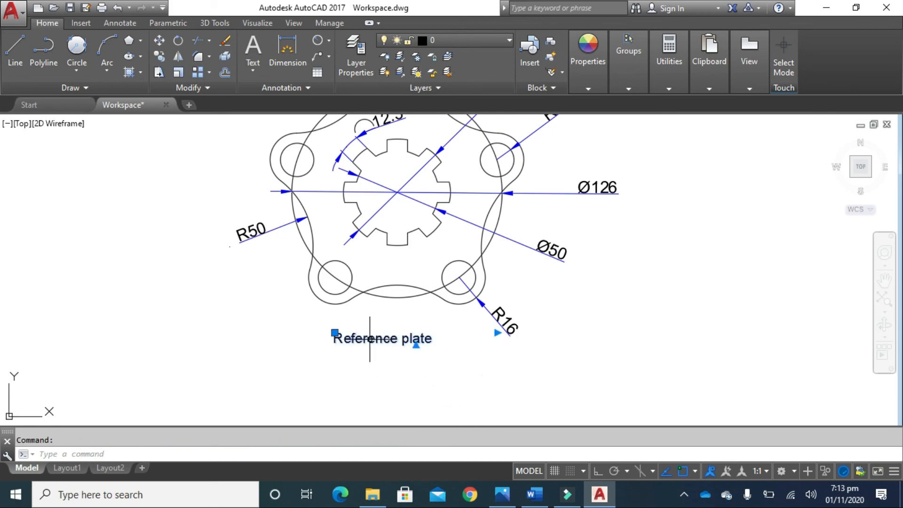
pyautogui.click(334, 332)
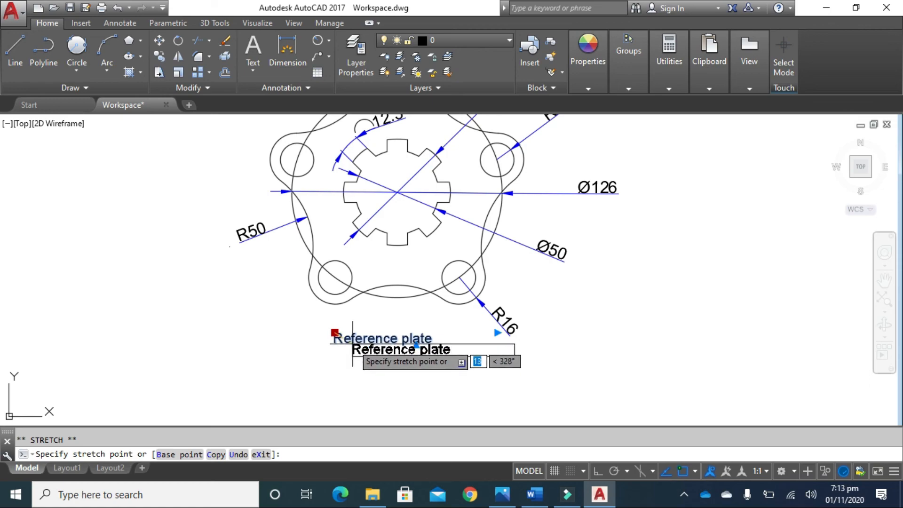
pyautogui.click(353, 345)
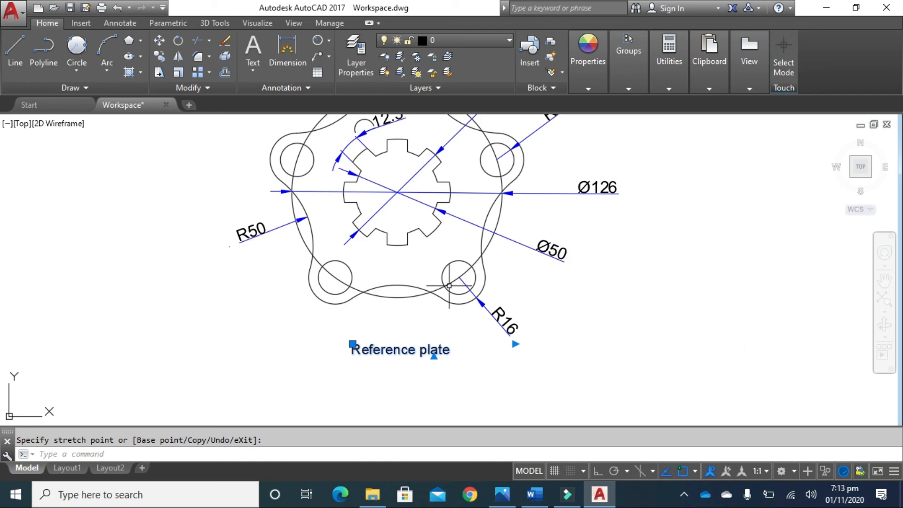
# Save a copy of the drawing to the Desktop under the file name reference, as an AutoCAD 2013 drawing
pyautogui.click(86, 8)
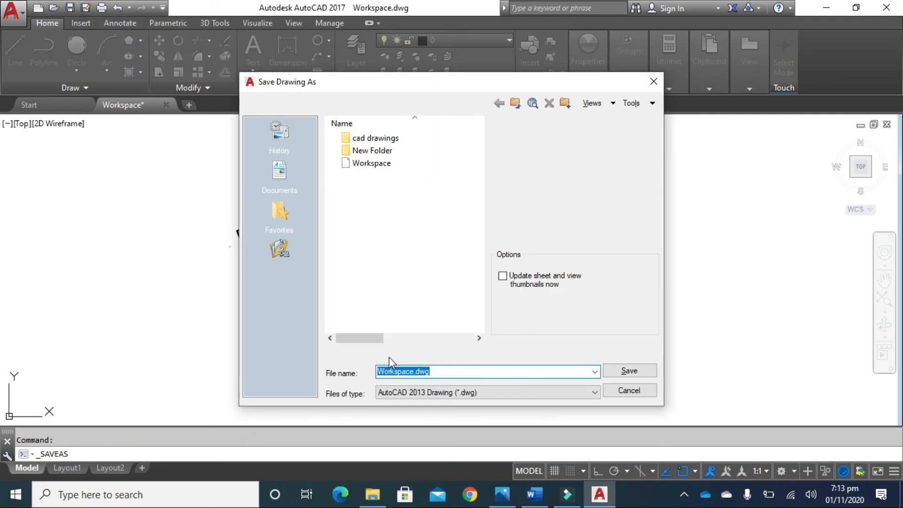
pyautogui.click(433, 374)
pyautogui.moveTo(433, 373); pyautogui.dragTo(376, 370)
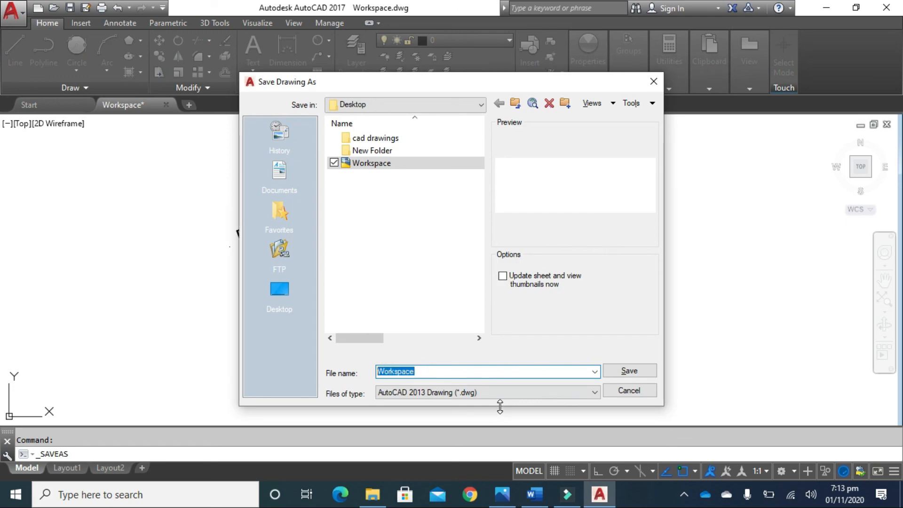
pyautogui.write('reference')
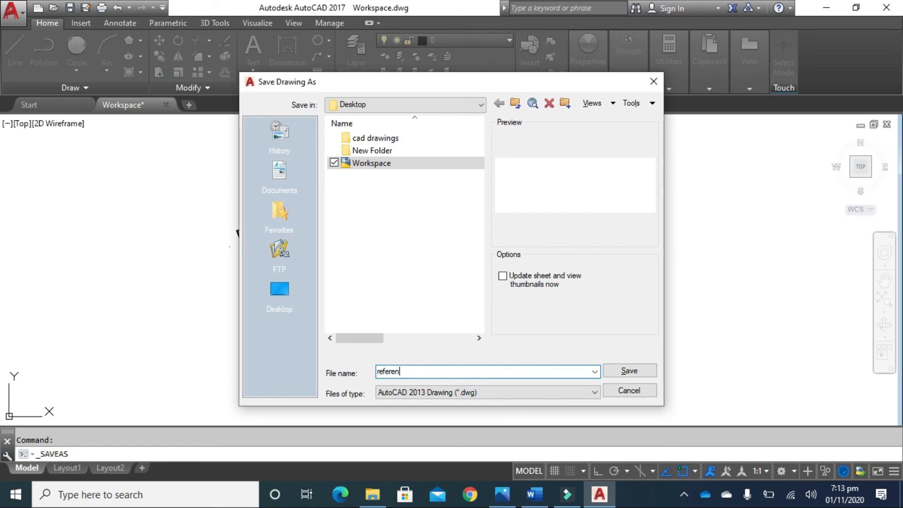
pyautogui.click(629, 371)
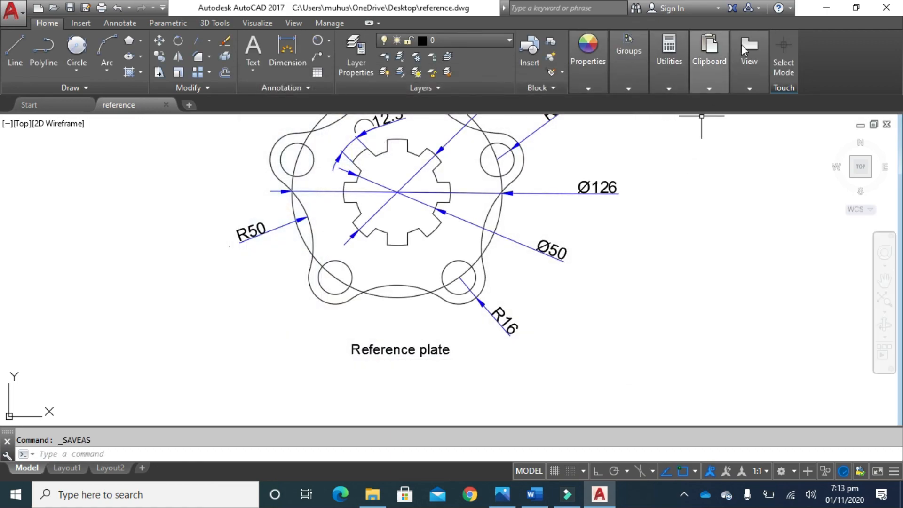
# Minimise all open windows to check the saved reference file on the Windows desktop
pyautogui.click(826, 9)
pyautogui.click(825, 10)
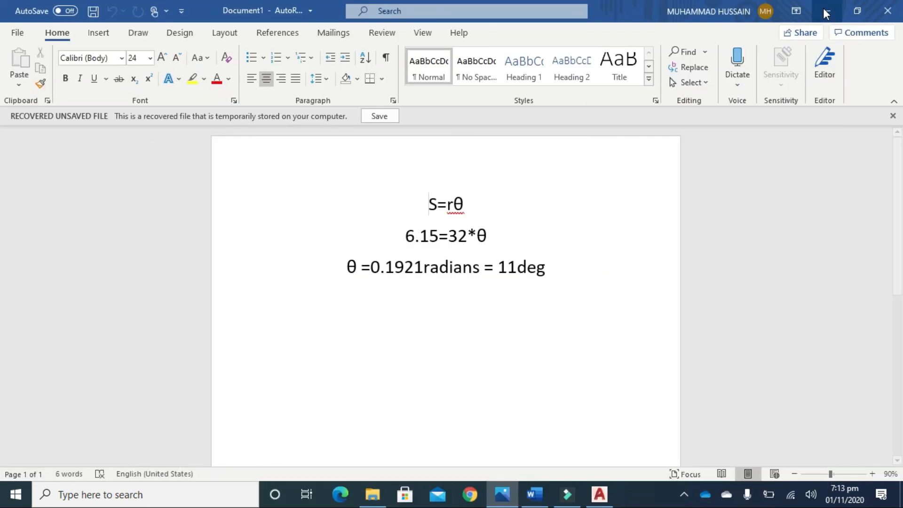
pyautogui.click(825, 10)
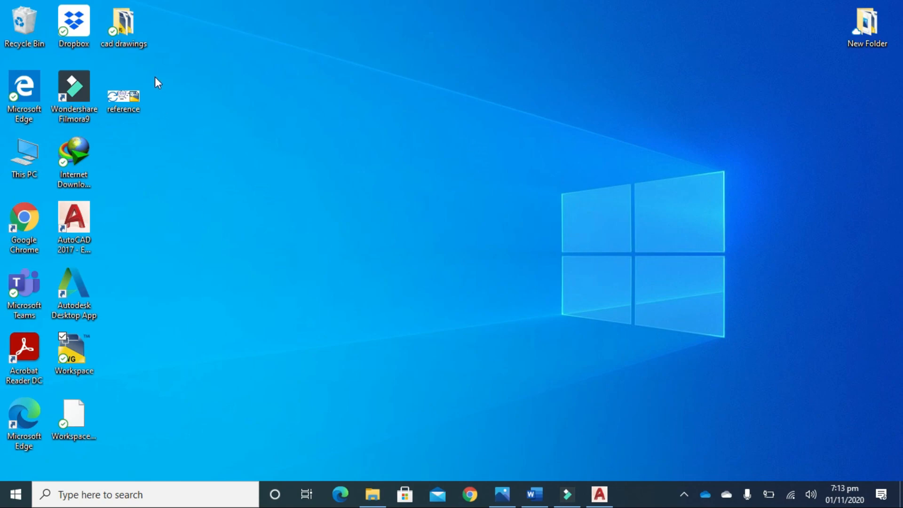